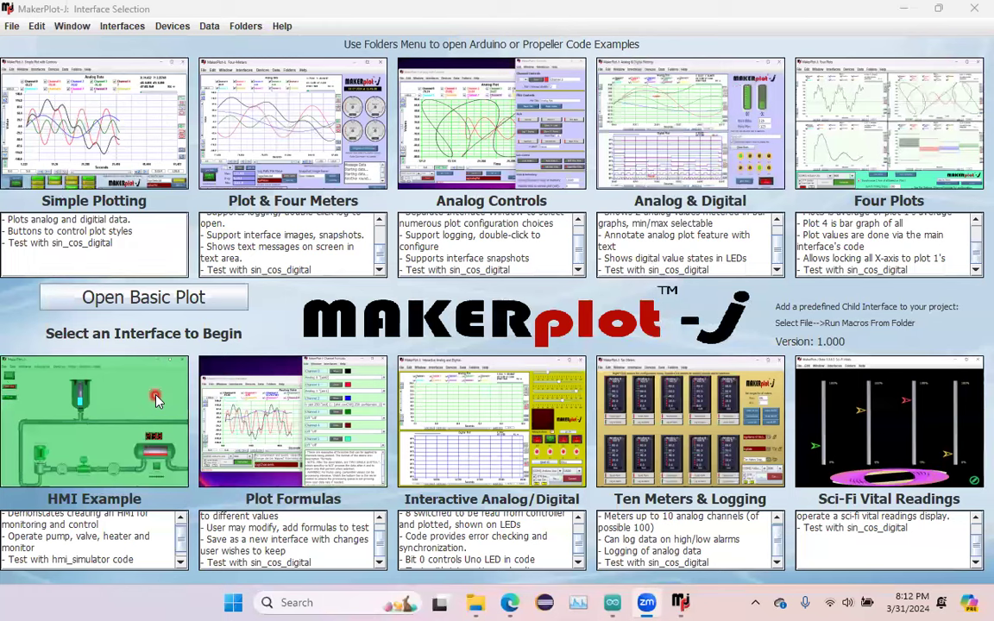
- Open the HMI Example interface, then shrink and reposition its plot window so the pipework and tanks stay uncovered
{"action": "left_click", "coordinate": [155, 398]}
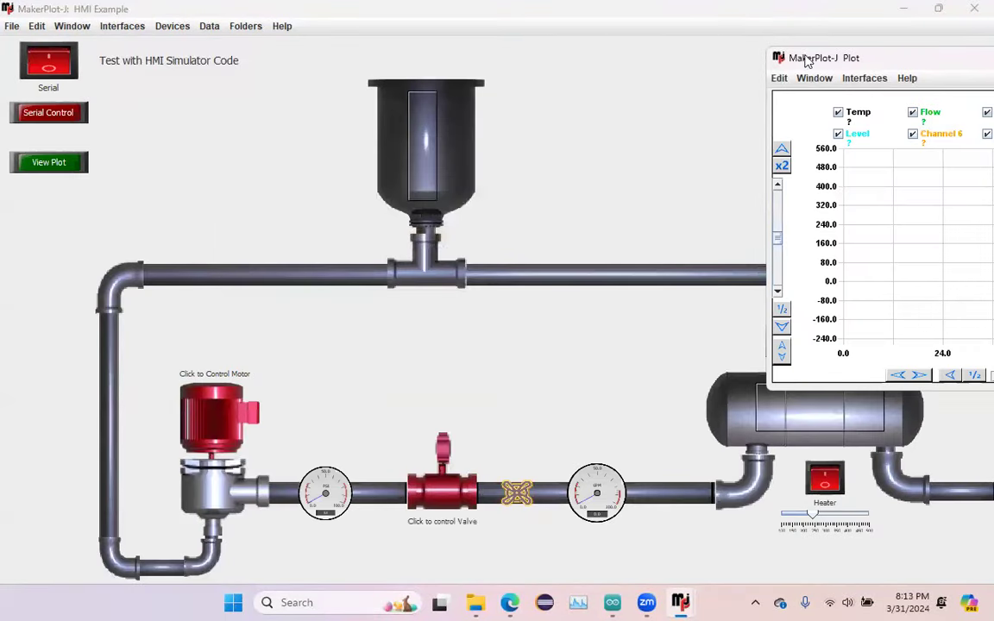
{"action": "left_click_drag", "start_coordinate": [813, 58], "coordinate": [483, 75]}
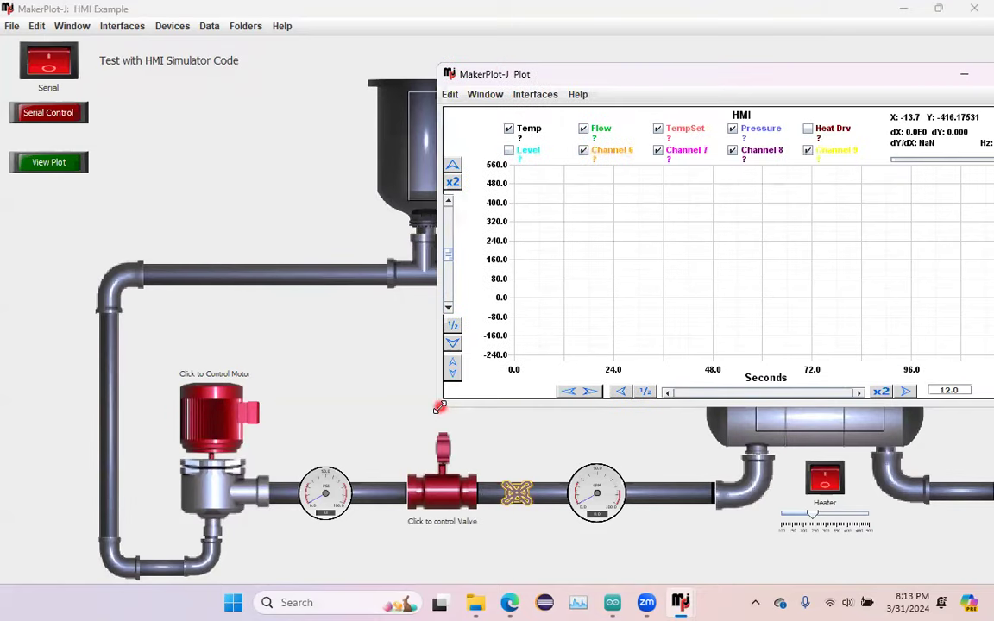
{"action": "left_click_drag", "start_coordinate": [438, 408], "coordinate": [612, 323]}
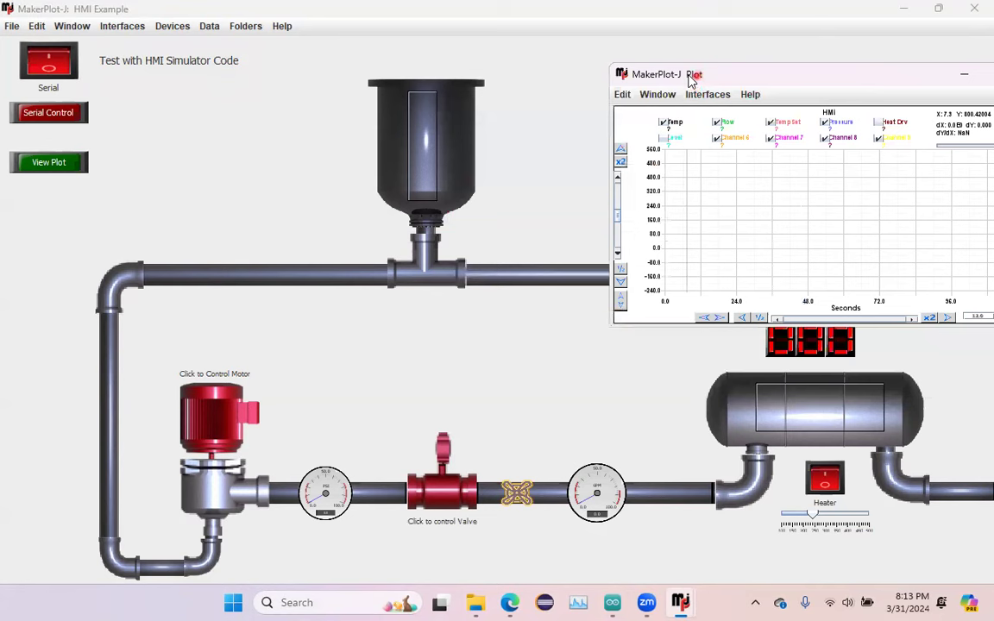
{"action": "left_click_drag", "start_coordinate": [690, 80], "coordinate": [585, 47]}
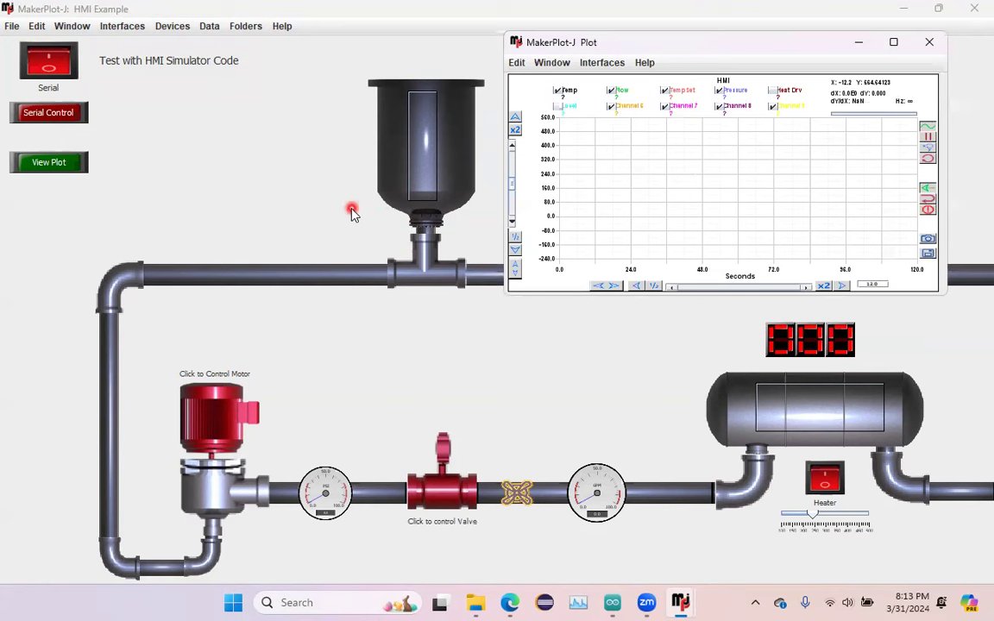
- Open the Micro Code folder, locate hmi_simulation.ino in the Arduino hmi_simulation folder, and return to the HMI interface
{"action": "left_click", "coordinate": [245, 27]}
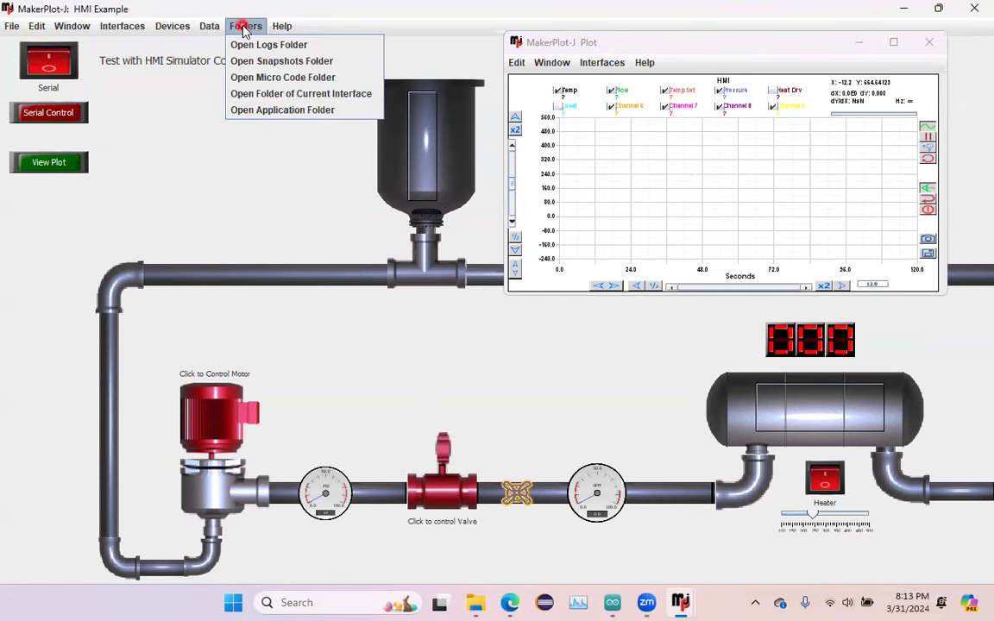
{"action": "left_click", "coordinate": [254, 78]}
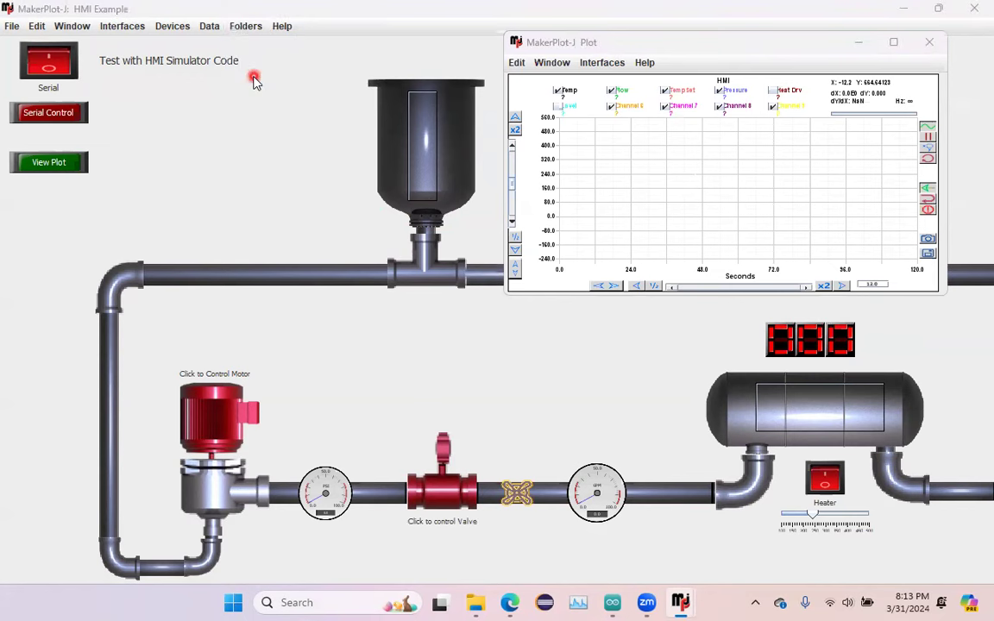
{"action": "left_click", "coordinate": [358, 270]}
{"action": "double_click", "coordinate": [358, 270]}
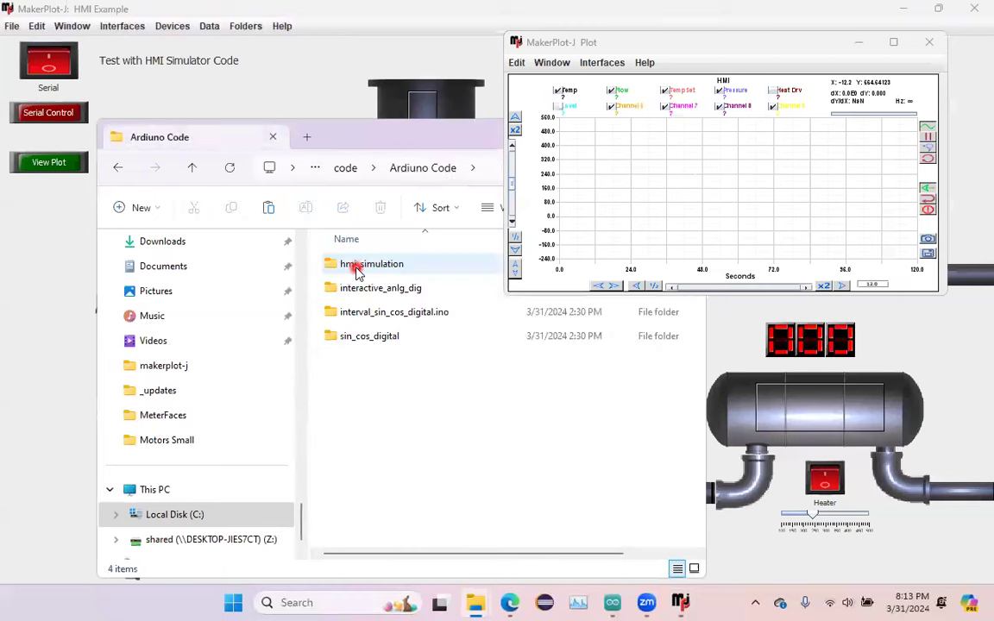
{"action": "double_click", "coordinate": [367, 269]}
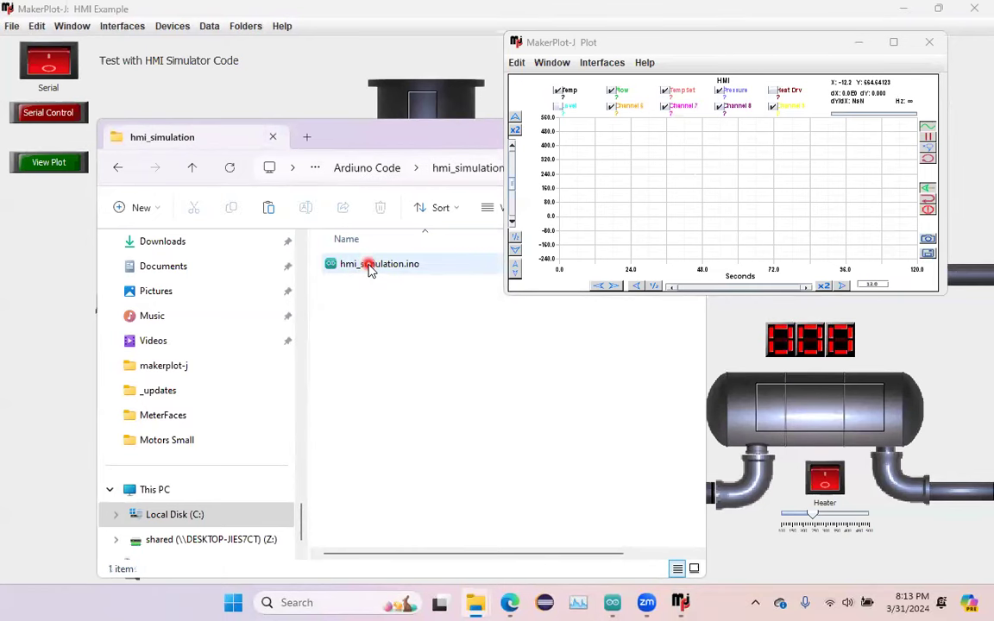
{"action": "left_click_drag", "start_coordinate": [376, 129], "coordinate": [423, 368]}
{"action": "left_click", "coordinate": [743, 377]}
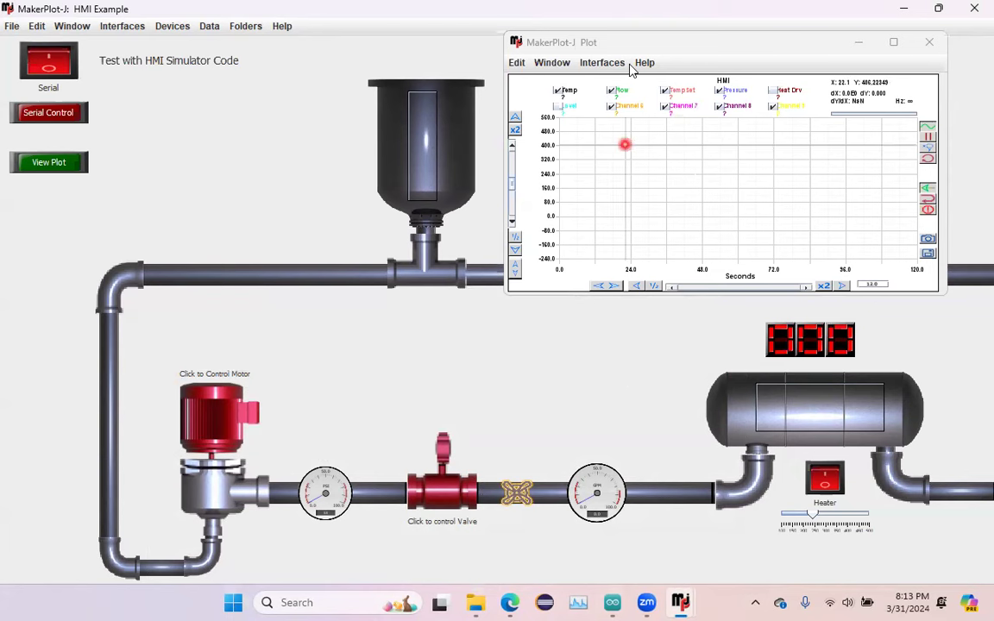
- Shrink the plot window further and place it so the upper pipe is fully uncovered
{"action": "left_click_drag", "start_coordinate": [658, 41], "coordinate": [706, 30]}
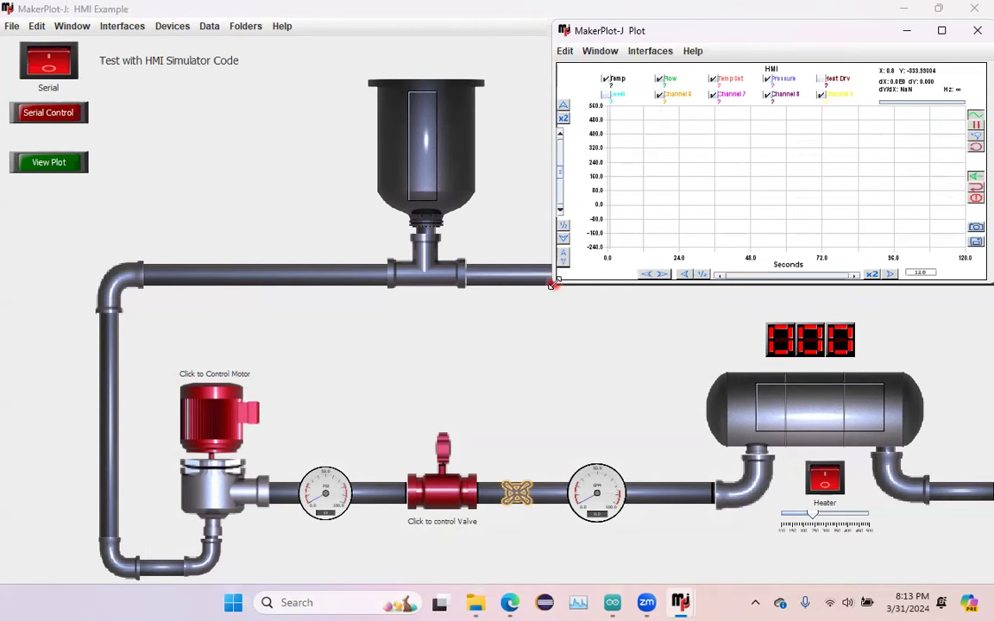
{"action": "left_click_drag", "start_coordinate": [552, 283], "coordinate": [583, 254]}
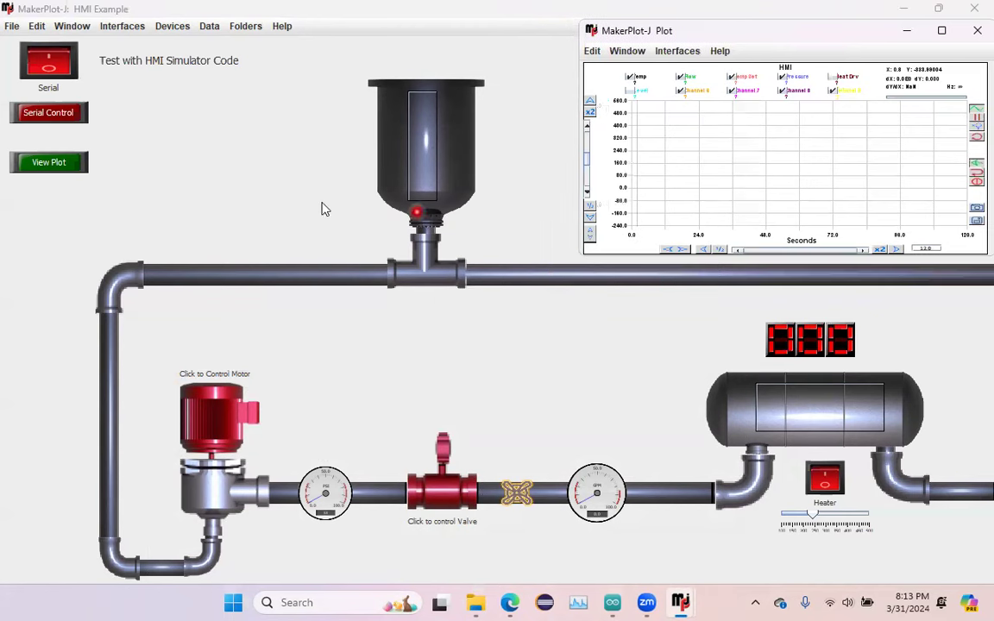
- Check the serial settings for the Arduino Uno on COM3 at 9600 baud and switch the serial connection on
{"action": "left_click", "coordinate": [54, 112]}
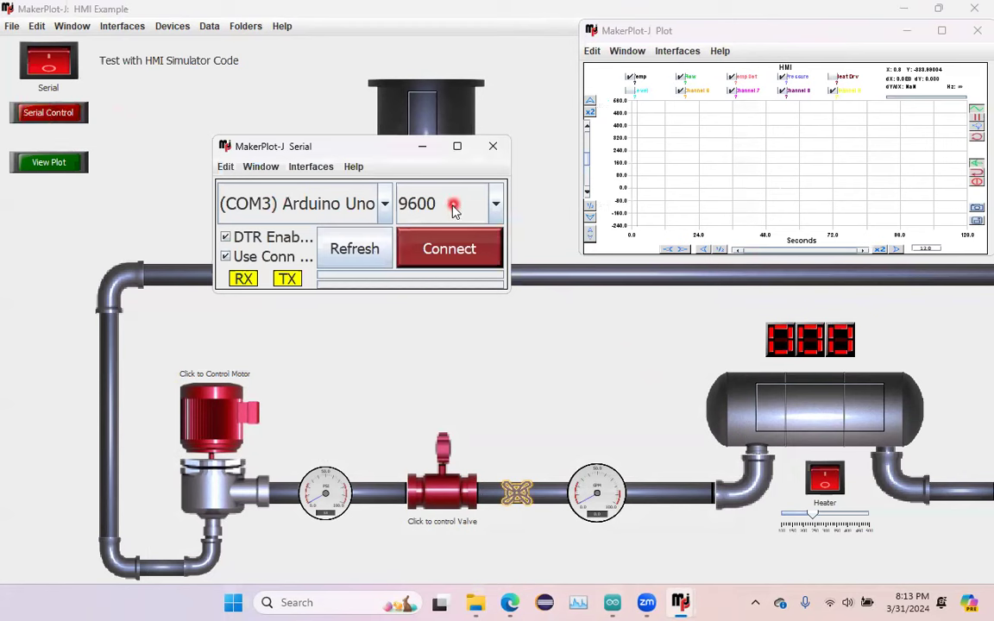
{"action": "left_click", "coordinate": [493, 146]}
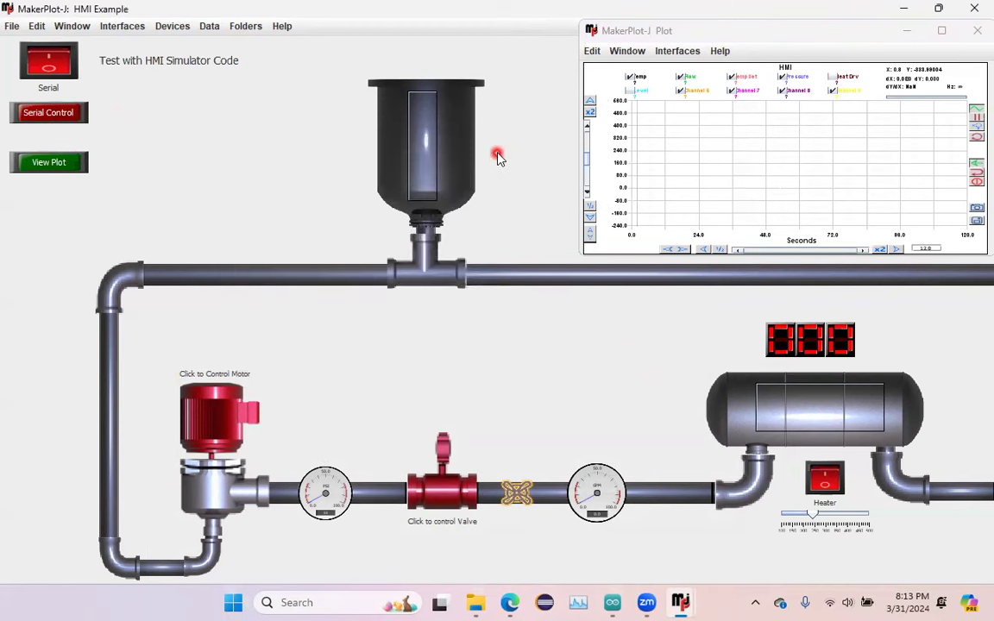
{"action": "left_click", "coordinate": [56, 67]}
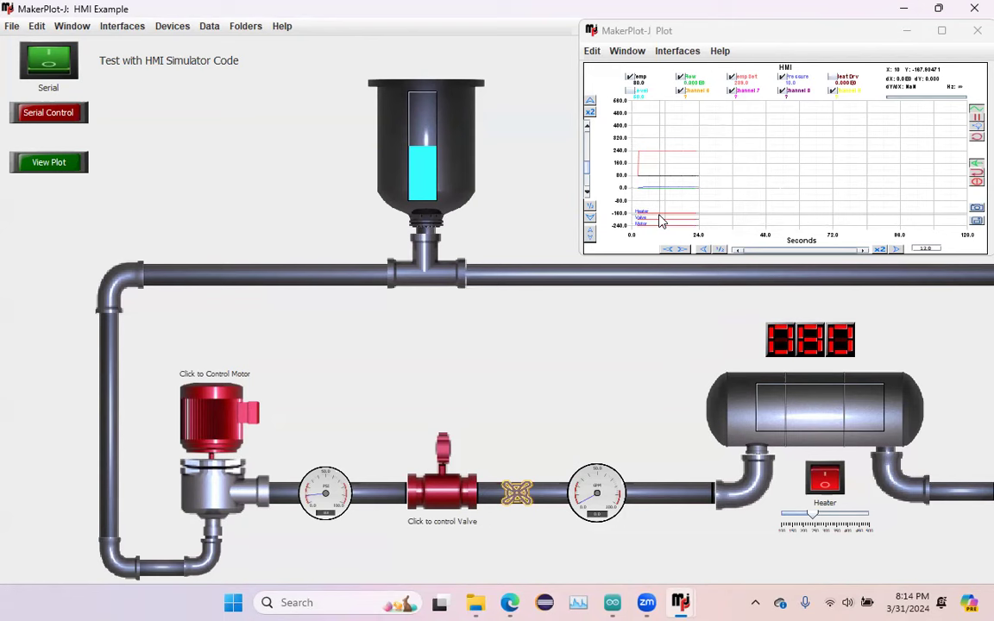
- In the plot's digital channel settings, rename channel 0 to Heater and channel 2 to Motor
{"action": "right_click", "coordinate": [659, 221]}
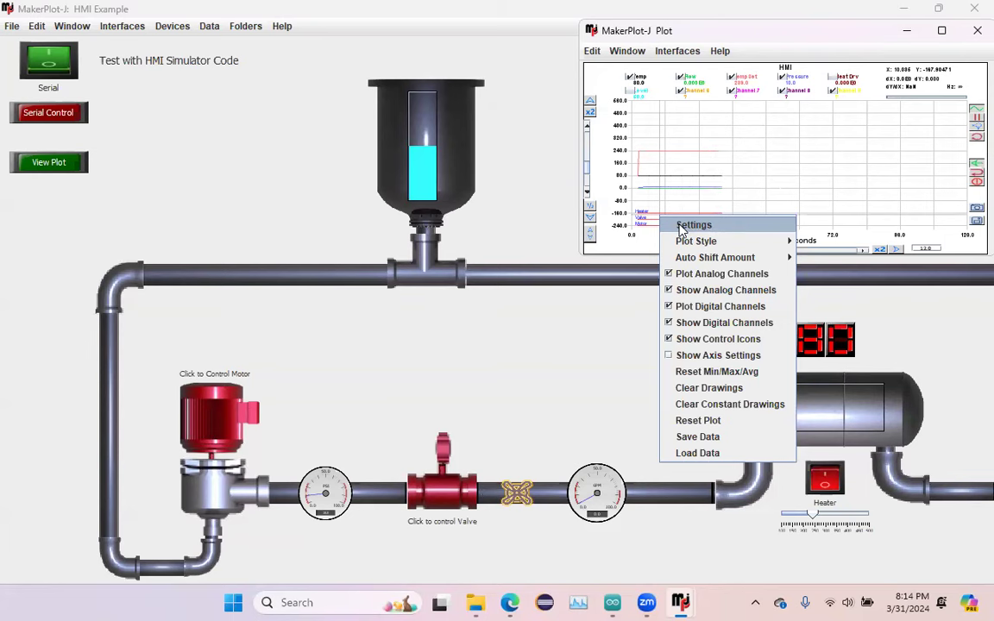
{"action": "left_click", "coordinate": [690, 225]}
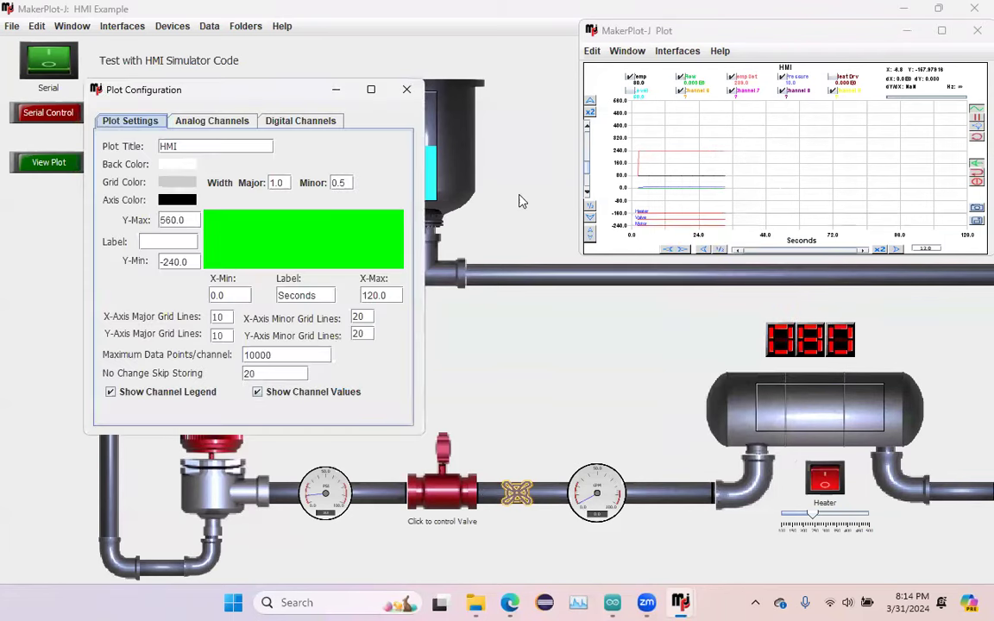
{"action": "left_click", "coordinate": [326, 127]}
{"action": "double_click", "coordinate": [191, 167]}
{"action": "type", "text": "Hea"}
{"action": "double_click", "coordinate": [190, 205]}
{"action": "type", "text": "Motor"}
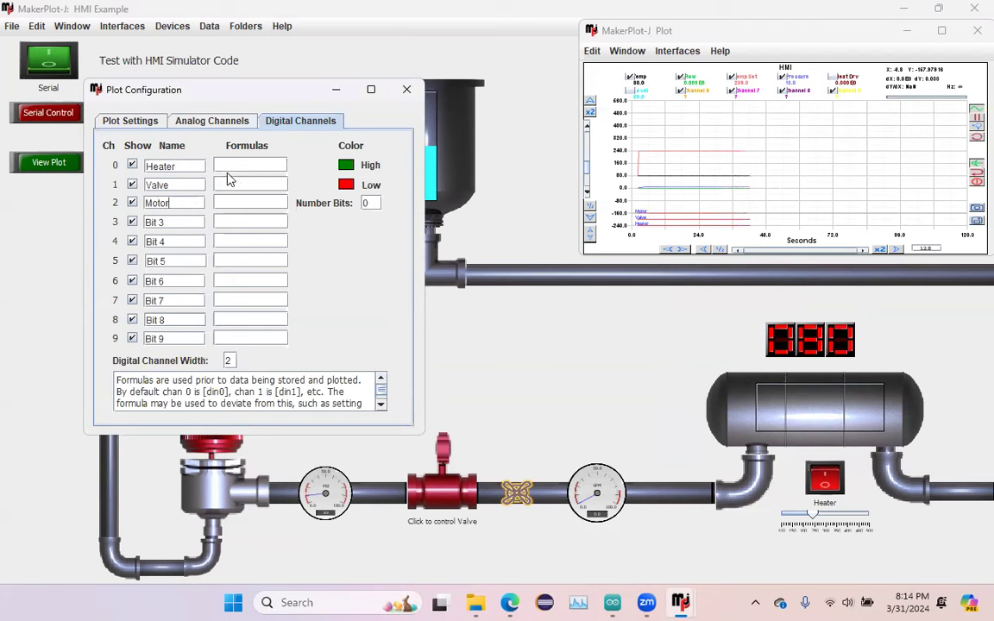
{"action": "left_click", "coordinate": [406, 89]}
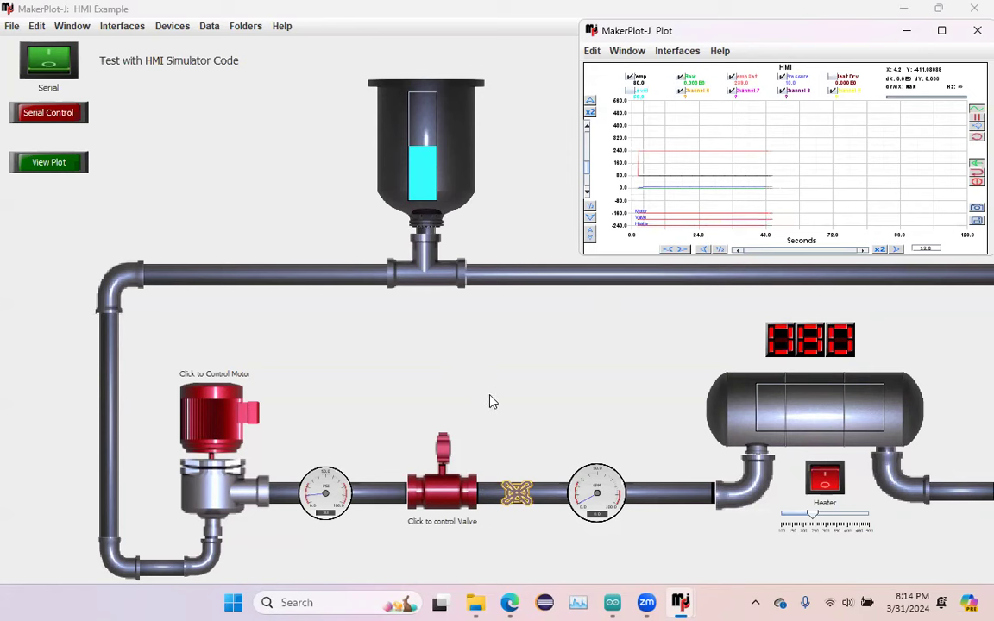
- Raise the heater's temperature setpoint to about 367, and turn on the heater, valve and pump motor
{"action": "mouse_move", "coordinate": [811, 515]}
{"action": "left_mouse_down"}
{"action": "mouse_move", "coordinate": [853, 515]}
{"action": "mouse_move", "coordinate": [839, 514]}
{"action": "left_mouse_up"}
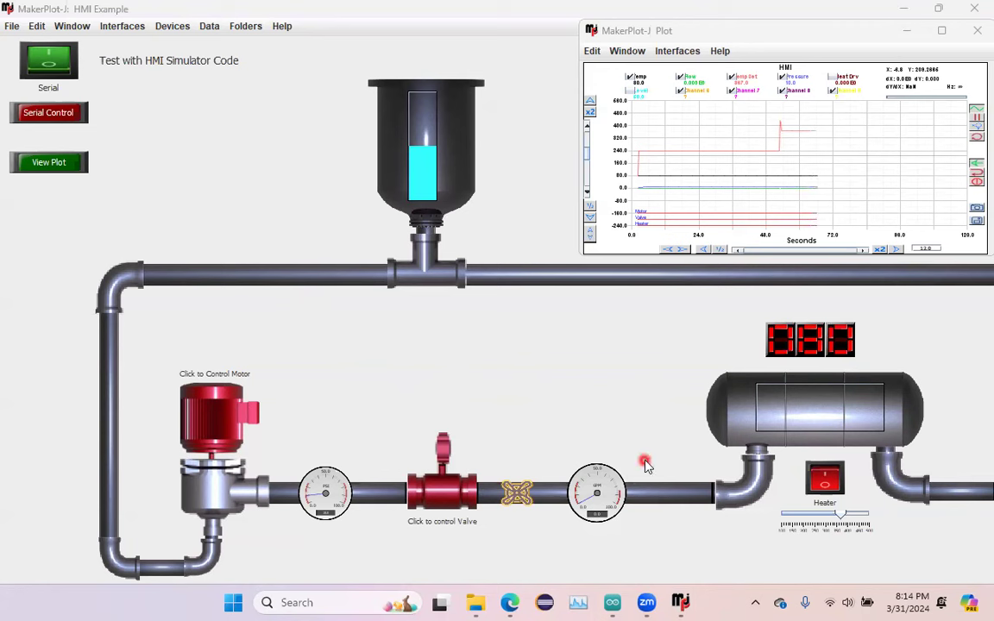
{"action": "left_click", "coordinate": [823, 481]}
{"action": "left_click", "coordinate": [442, 450]}
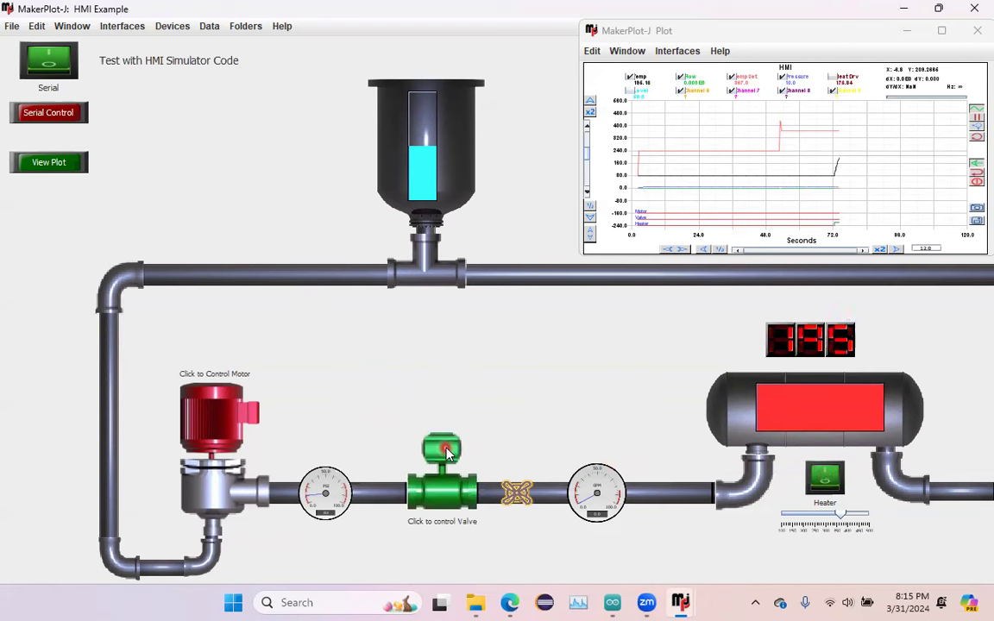
{"action": "left_click", "coordinate": [249, 413]}
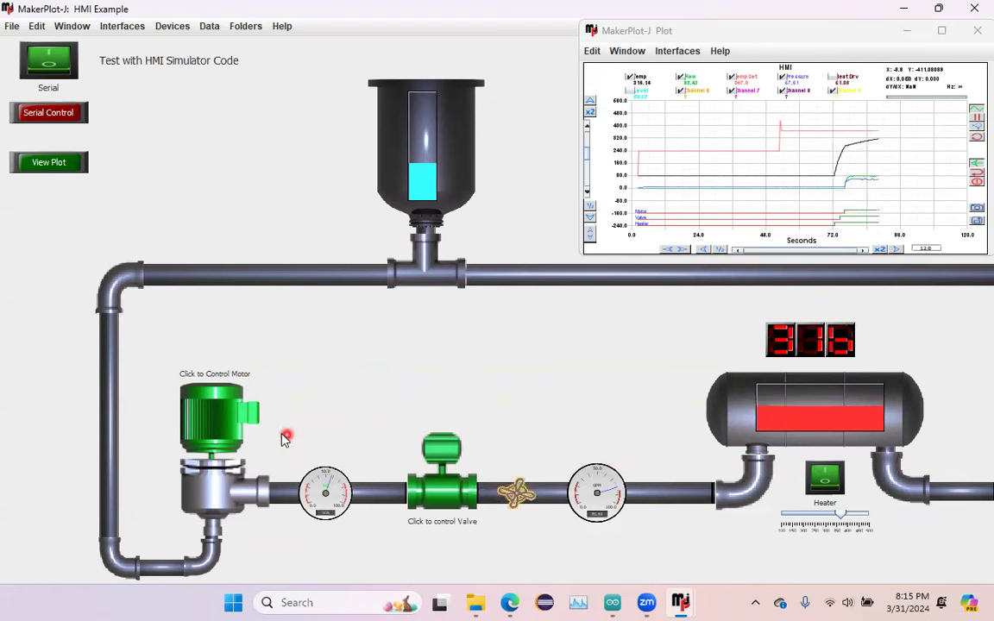
- Test the system response by stopping and restarting the motor, closing and reopening the valve, and cycling the motor once more
{"action": "left_click", "coordinate": [251, 416]}
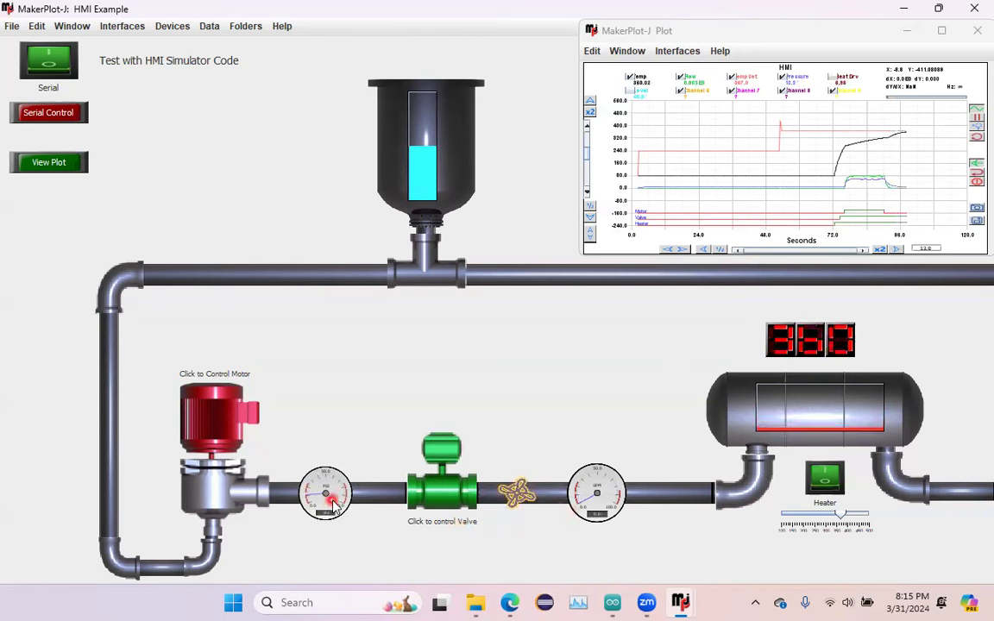
{"action": "left_click", "coordinate": [252, 417]}
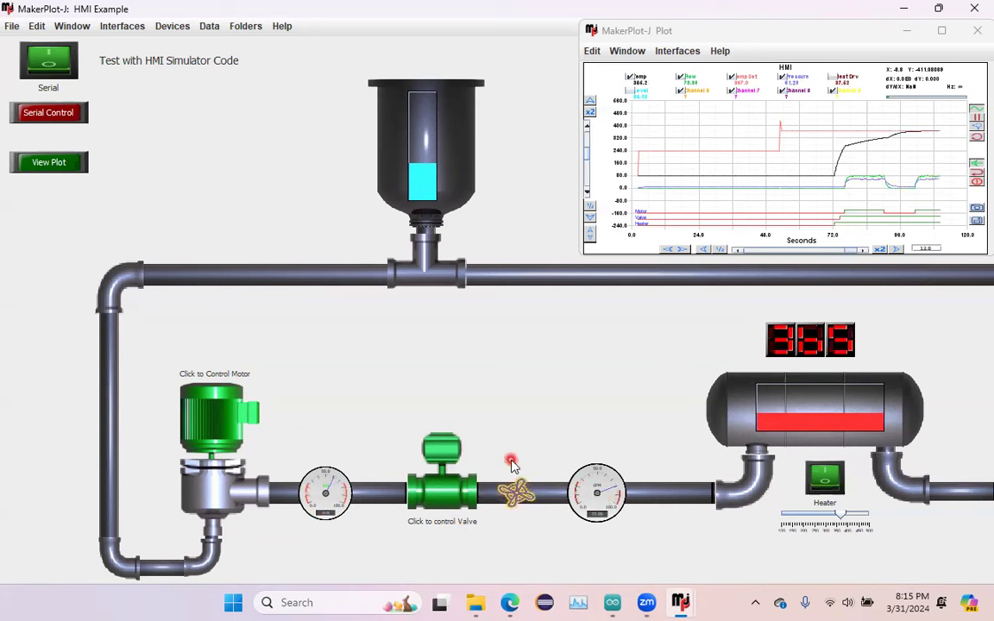
{"action": "left_click", "coordinate": [444, 455]}
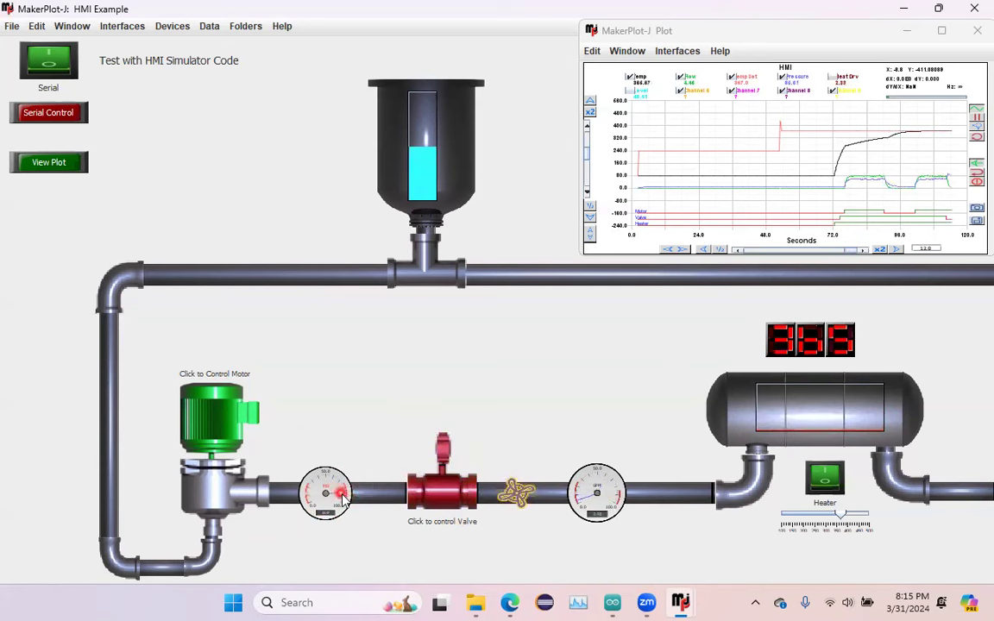
{"action": "left_click", "coordinate": [444, 451]}
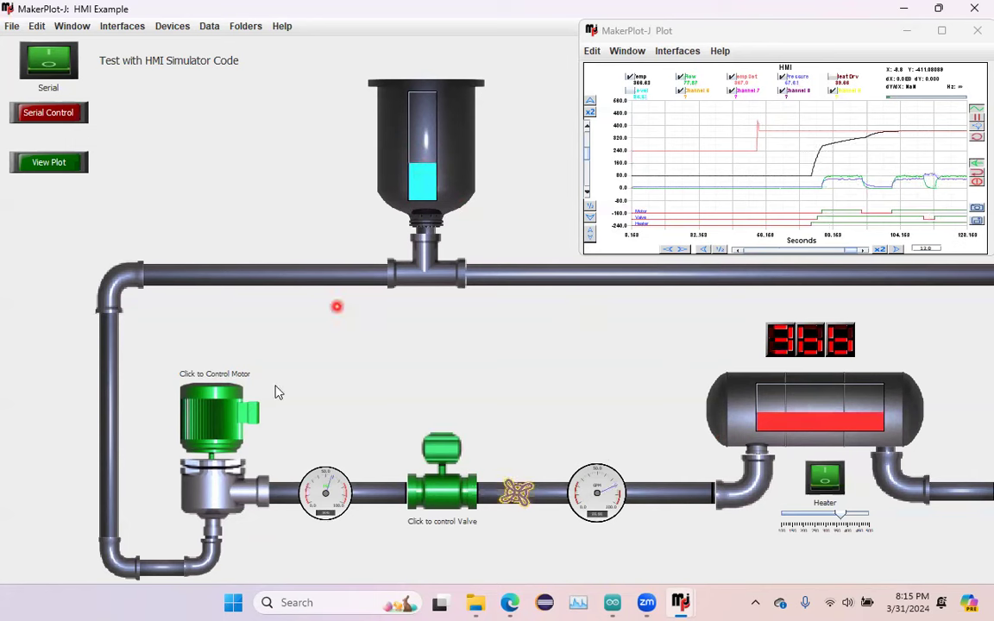
{"action": "left_click", "coordinate": [256, 416]}
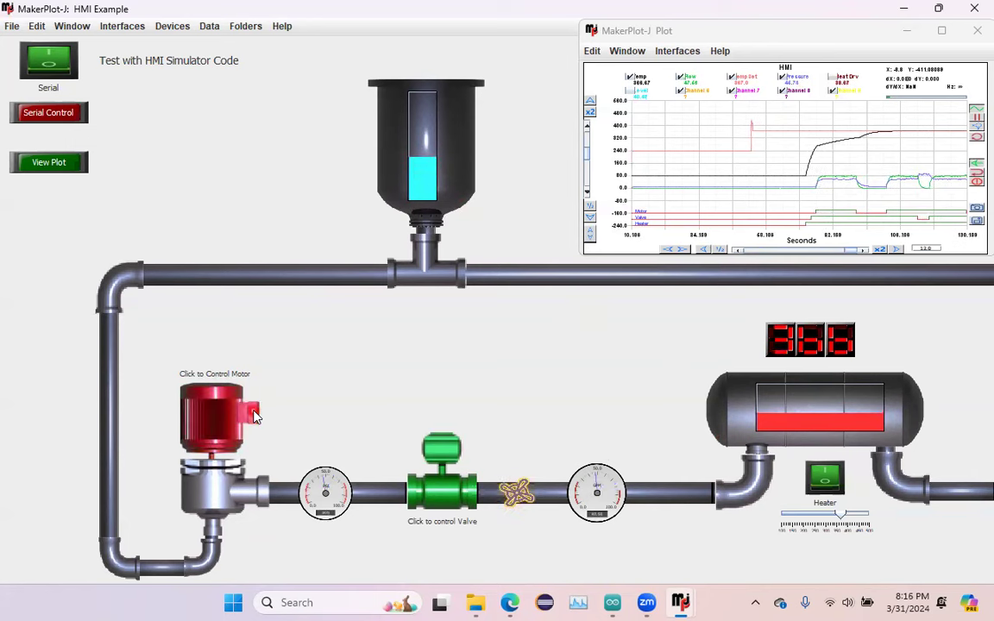
{"action": "left_click", "coordinate": [255, 415]}
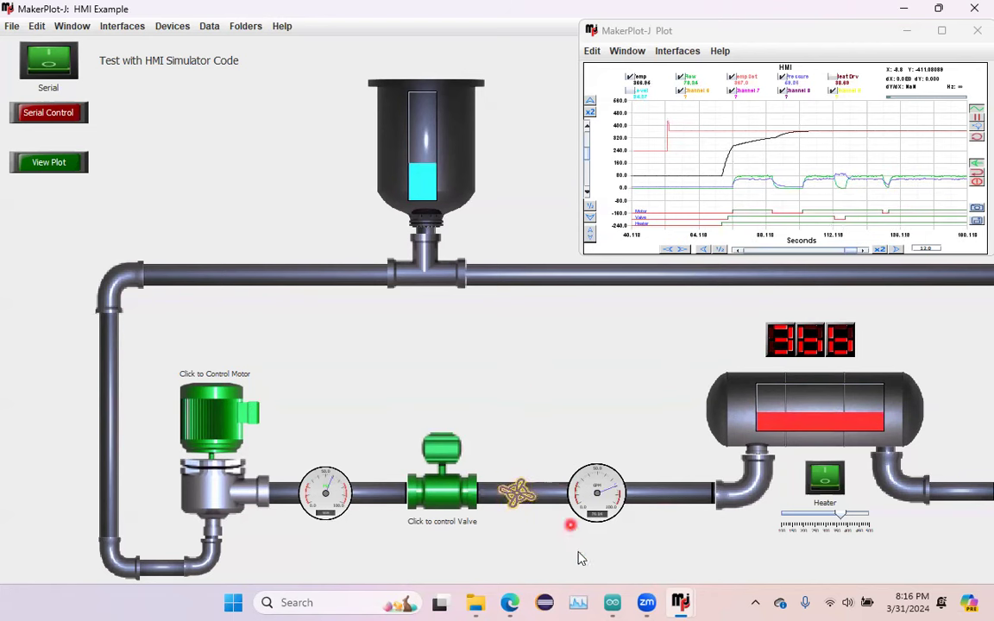
- Lower the heater's temperature setpoint while the heater, valve and motor are running
{"action": "mouse_move", "coordinate": [613, 602]}
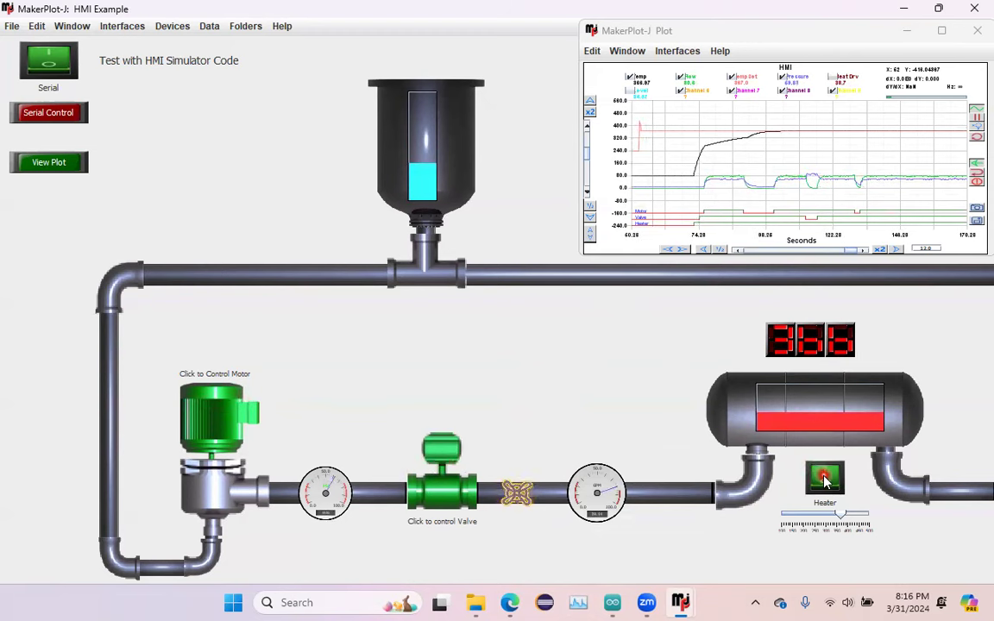
{"action": "left_click_drag", "start_coordinate": [836, 516], "coordinate": [812, 517]}
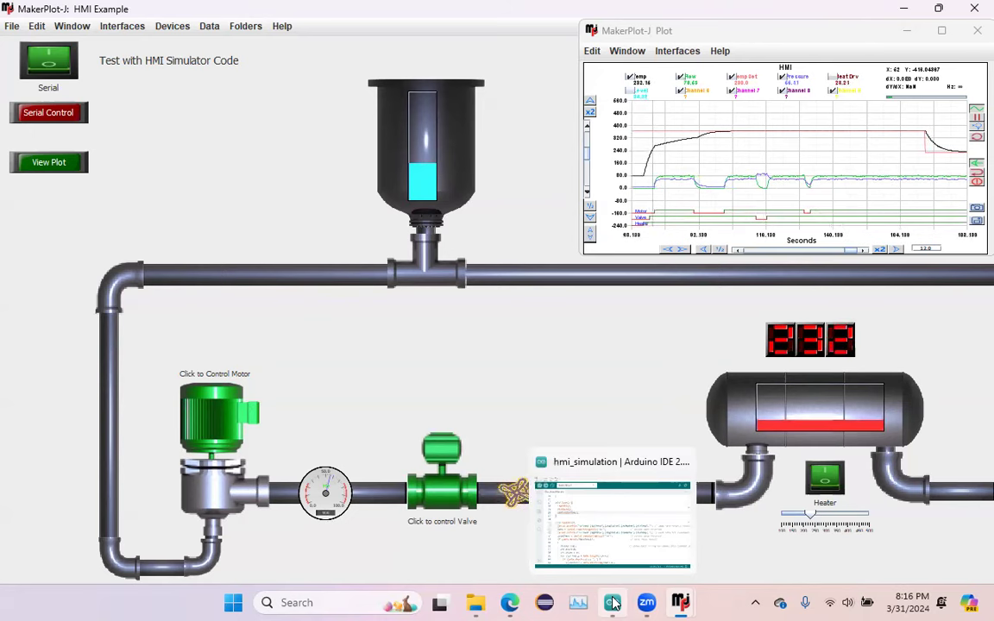
- Switch to the hmi_simulation sketch in Arduino IDE, show its header comments, and close the floating MakerPlot-J plot window
{"action": "left_click", "coordinate": [613, 603]}
{"action": "scroll", "coordinate": [399, 236], "scroll_direction": "up", "scroll_amount": 5}
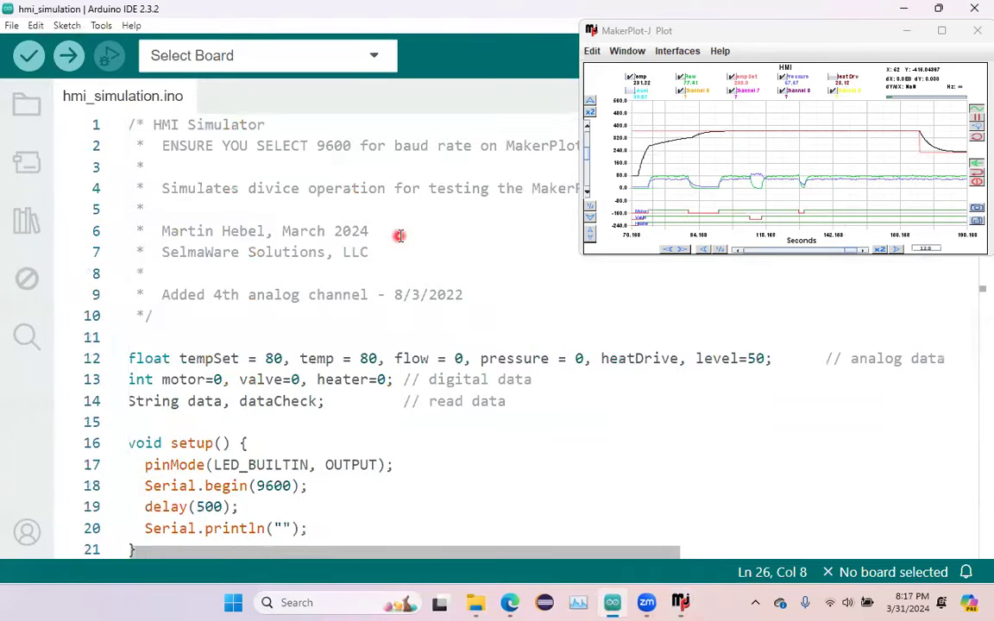
{"action": "scroll", "coordinate": [400, 236], "scroll_direction": "down", "scroll_amount": 1}
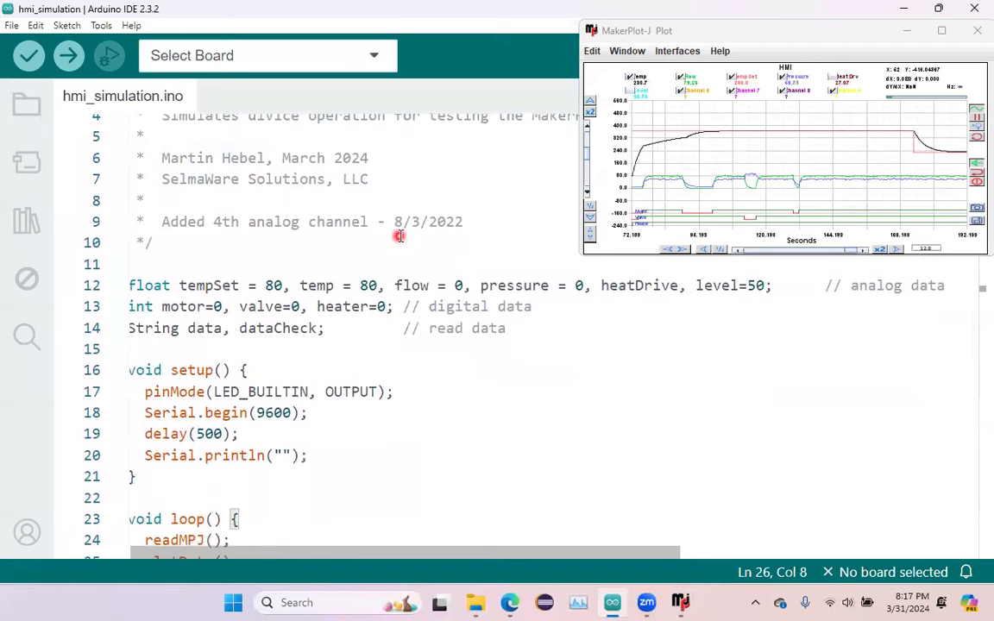
{"action": "left_click", "coordinate": [975, 34]}
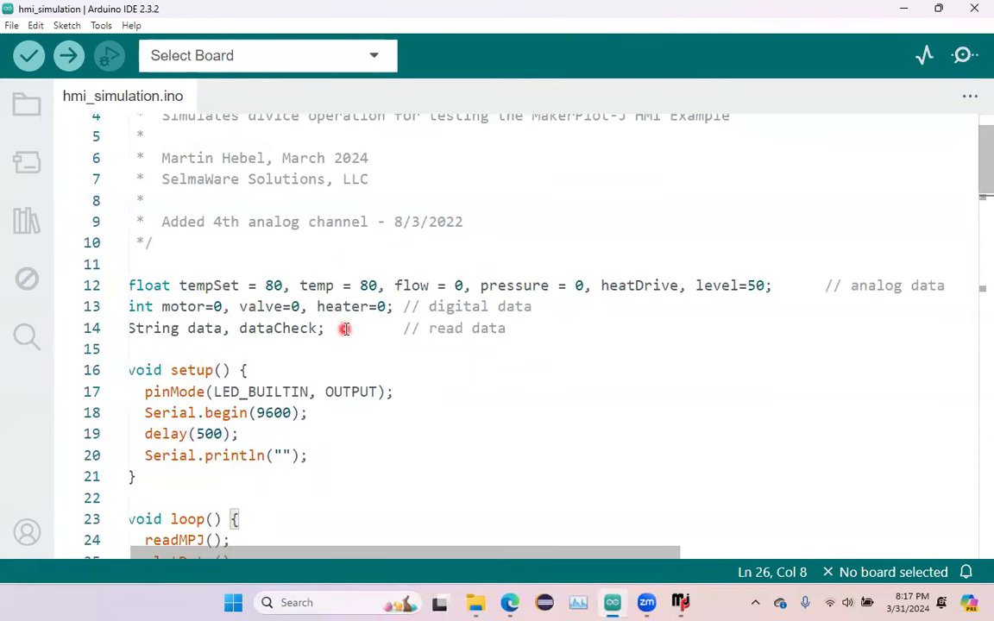
- Examine the sketch's variable declarations and its setup() and loop() functions
{"action": "scroll", "coordinate": [344, 329], "scroll_direction": "down", "scroll_amount": 3}
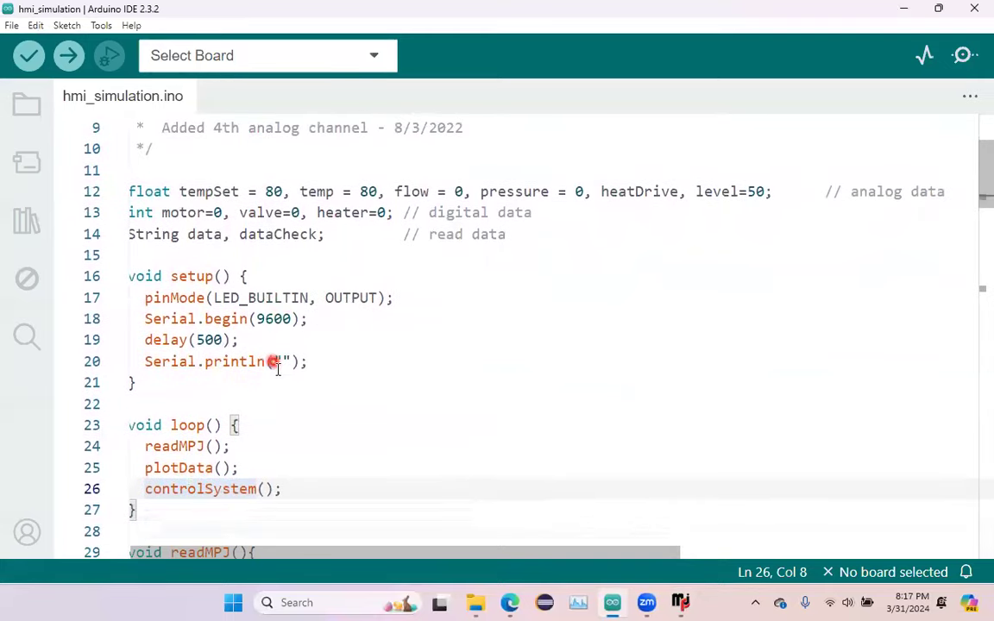
{"action": "scroll", "coordinate": [371, 377], "scroll_direction": "down", "scroll_amount": 4}
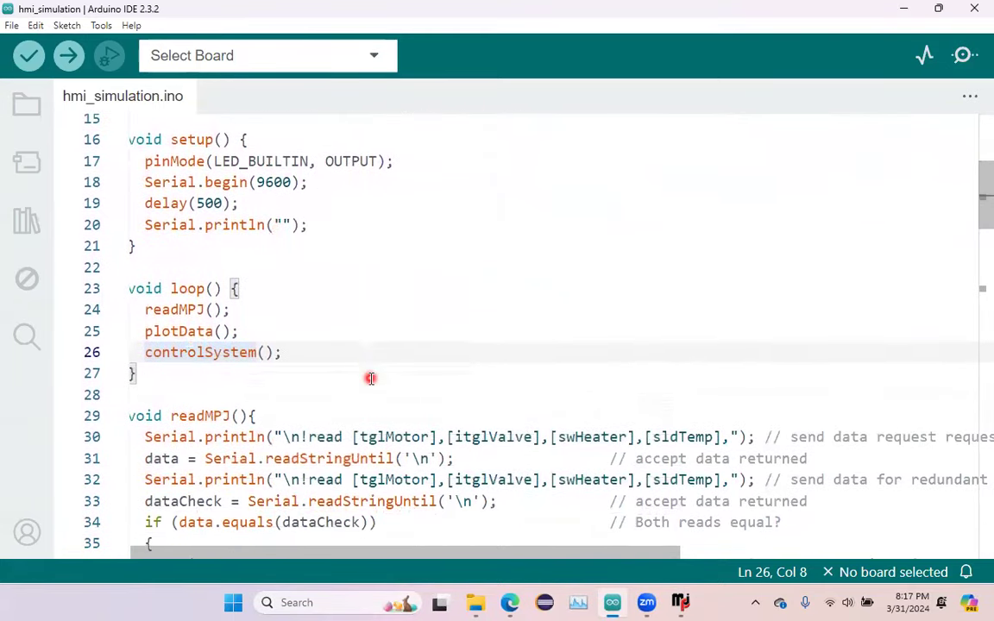
{"action": "scroll", "coordinate": [370, 378], "scroll_direction": "down", "scroll_amount": 1}
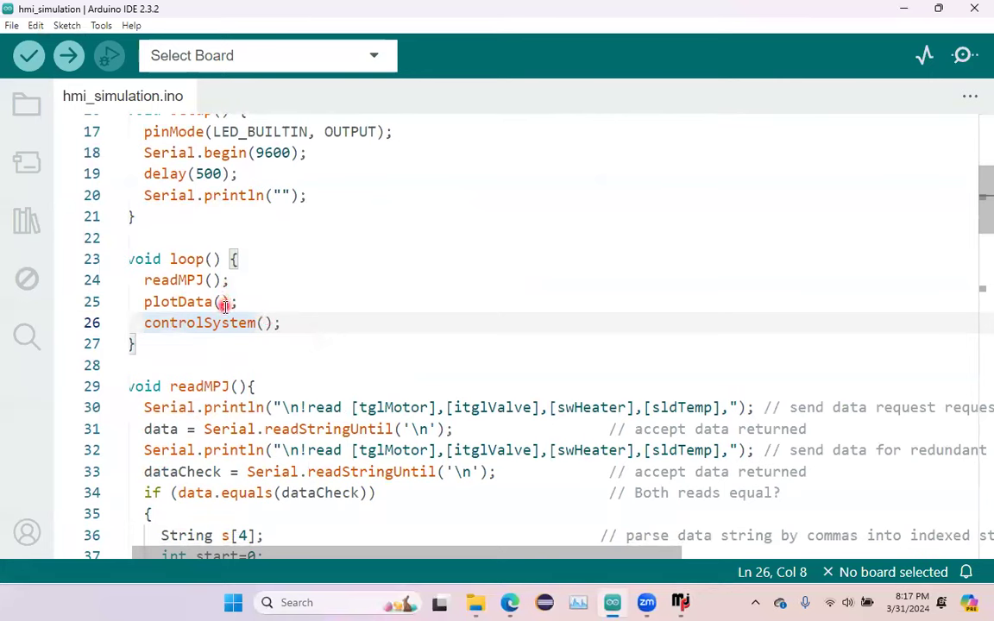
- Examine how readMPJ() requests the motor, valve, heater and temperature settings, compares both reads and parses the values
{"action": "scroll", "coordinate": [327, 364], "scroll_direction": "down", "scroll_amount": 1}
{"action": "scroll", "coordinate": [327, 364], "scroll_direction": "down", "scroll_amount": 5}
{"action": "scroll", "coordinate": [327, 364], "scroll_direction": "down", "scroll_amount": 1}
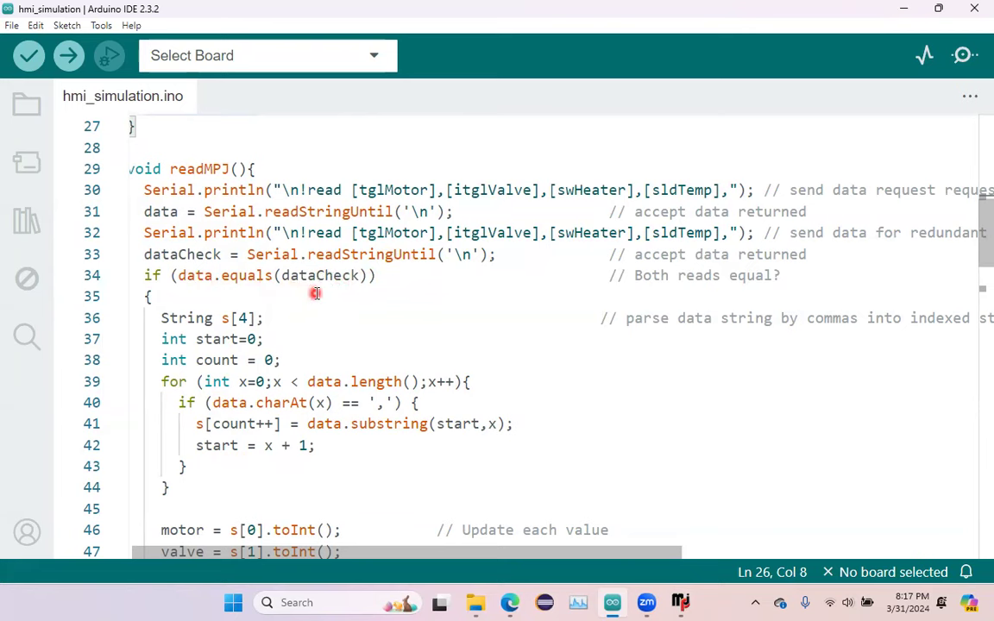
{"action": "scroll", "coordinate": [315, 294], "scroll_direction": "down", "scroll_amount": 2}
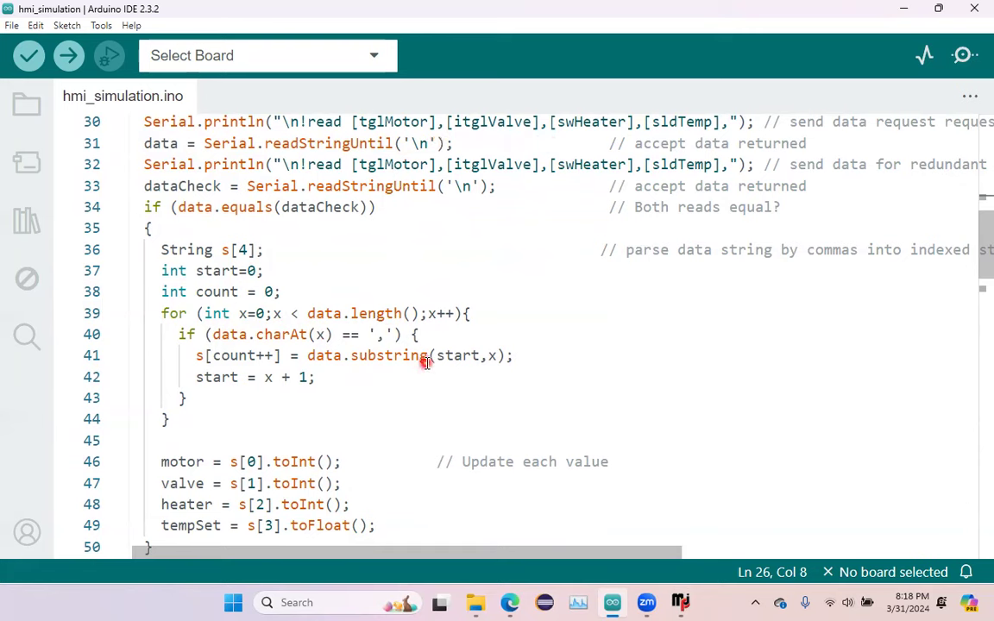
{"action": "scroll", "coordinate": [354, 390], "scroll_direction": "down", "scroll_amount": 1}
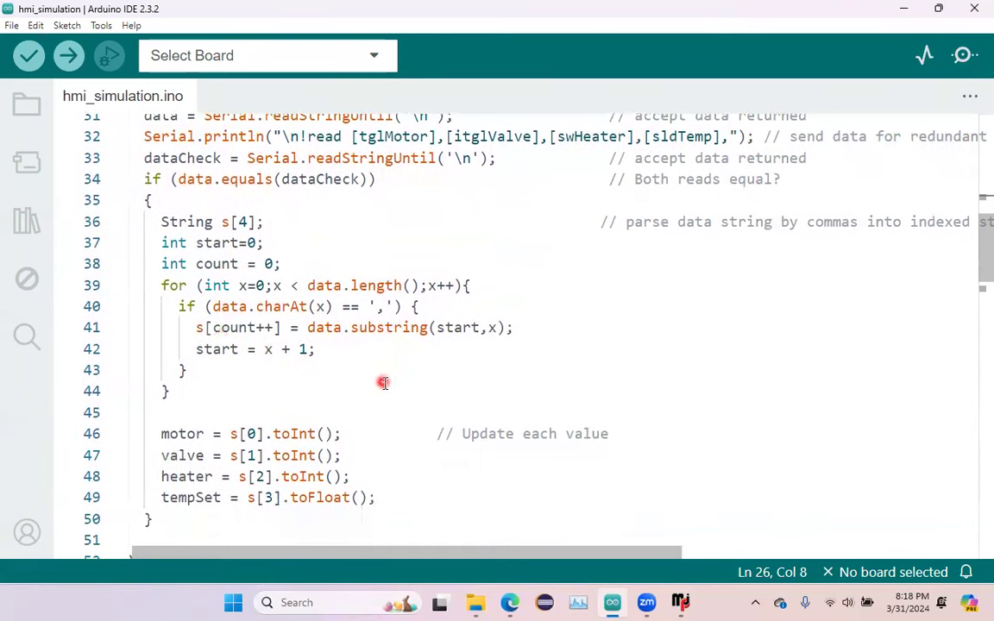
{"action": "scroll", "coordinate": [382, 382], "scroll_direction": "down", "scroll_amount": 3}
{"action": "scroll", "coordinate": [385, 383], "scroll_direction": "down", "scroll_amount": 2}
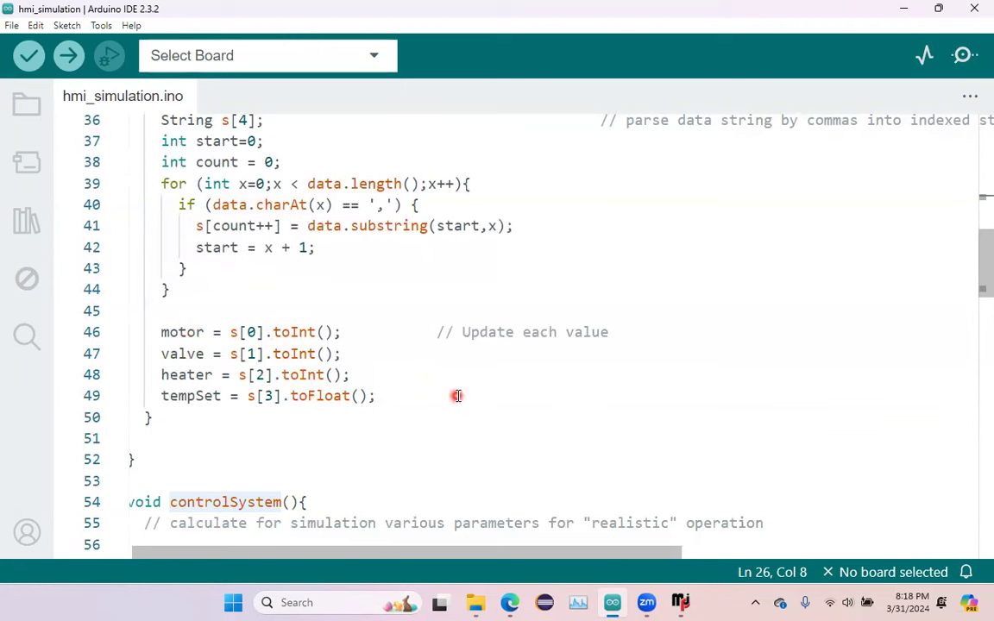
- Examine the temperature control section of controlSystem() for the heater on and off cases
{"action": "scroll", "coordinate": [457, 396], "scroll_direction": "down", "scroll_amount": 2}
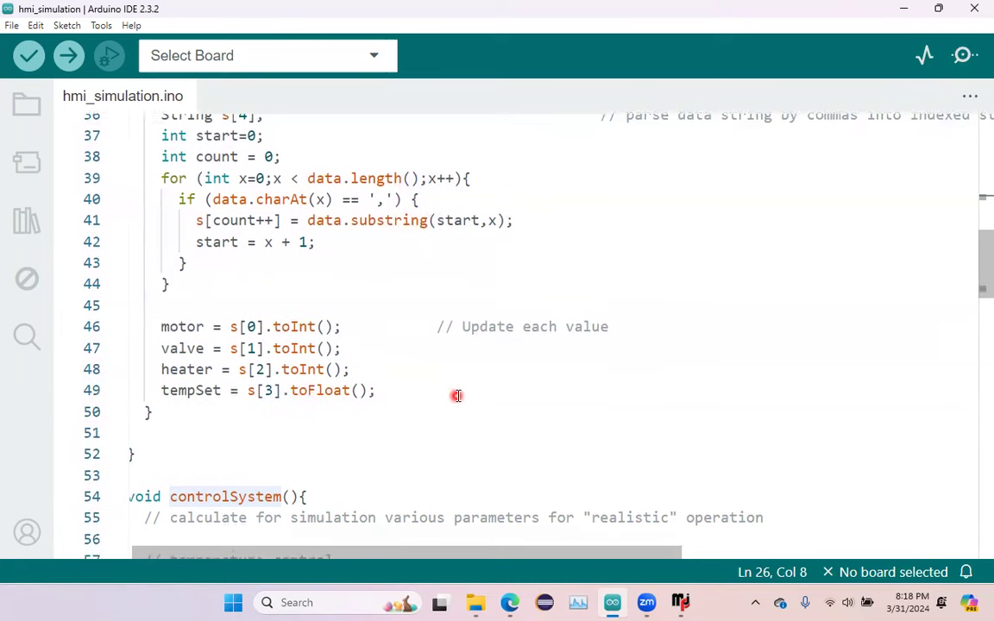
{"action": "scroll", "coordinate": [457, 396], "scroll_direction": "down", "scroll_amount": 4}
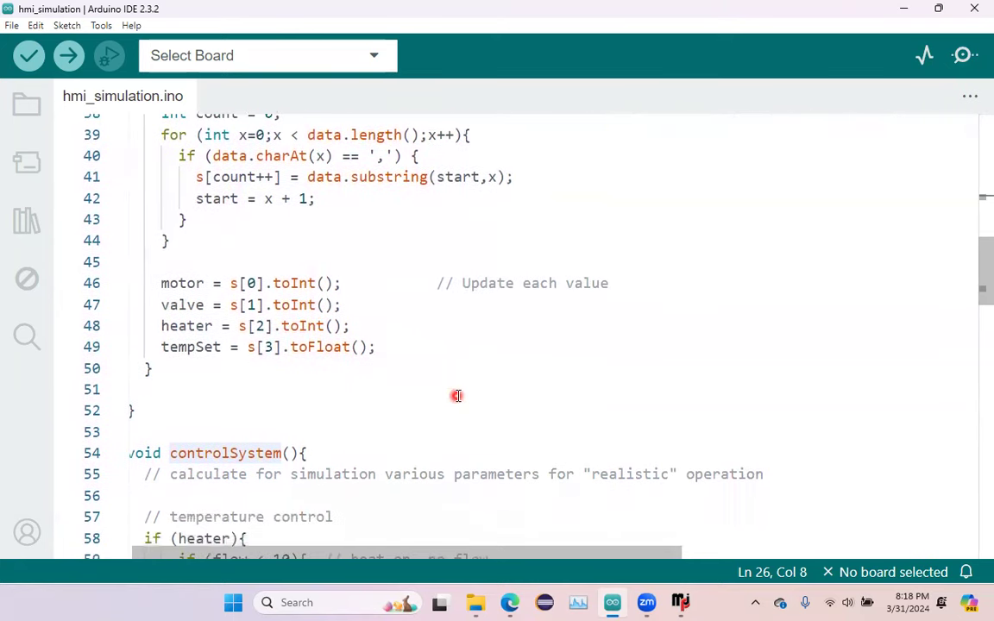
{"action": "scroll", "coordinate": [457, 396], "scroll_direction": "down", "scroll_amount": 3}
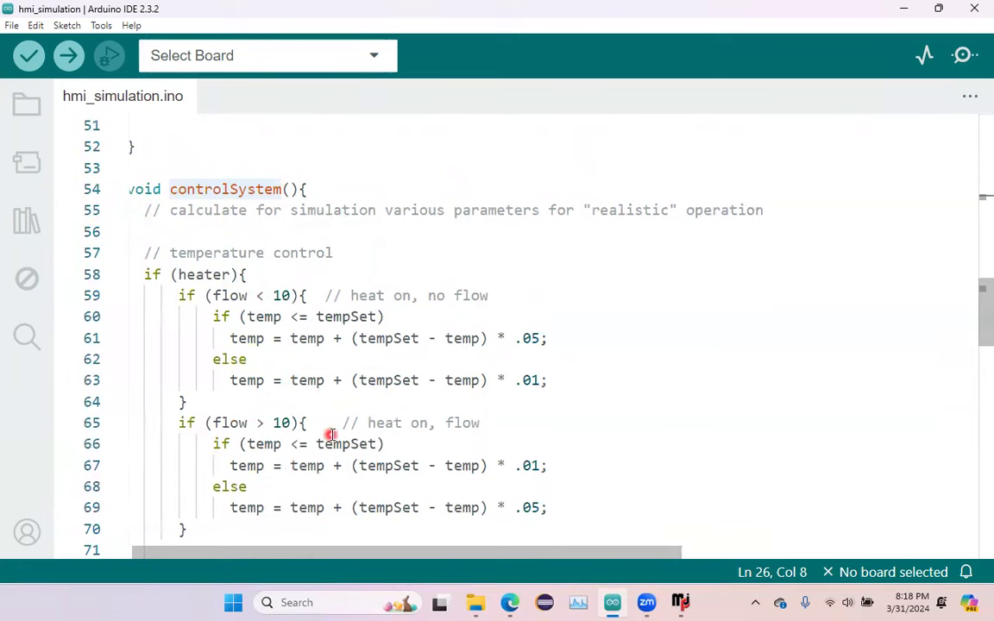
{"action": "scroll", "coordinate": [331, 434], "scroll_direction": "down", "scroll_amount": 3}
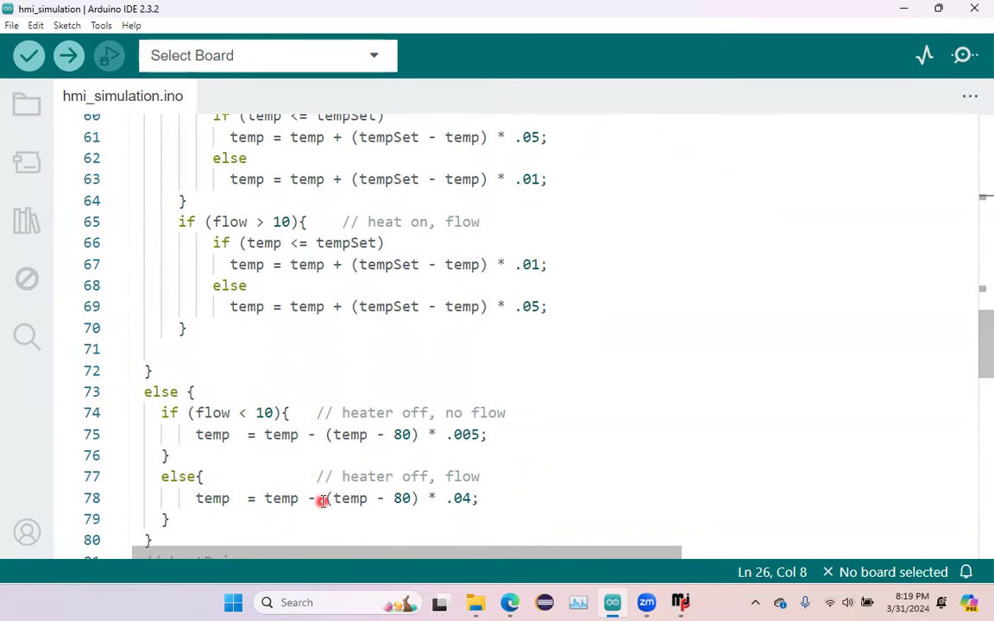
- Examine the heatDrive, pressure, flow and level calculations in the rest of controlSystem()
{"action": "scroll", "coordinate": [322, 501], "scroll_direction": "down", "scroll_amount": 3}
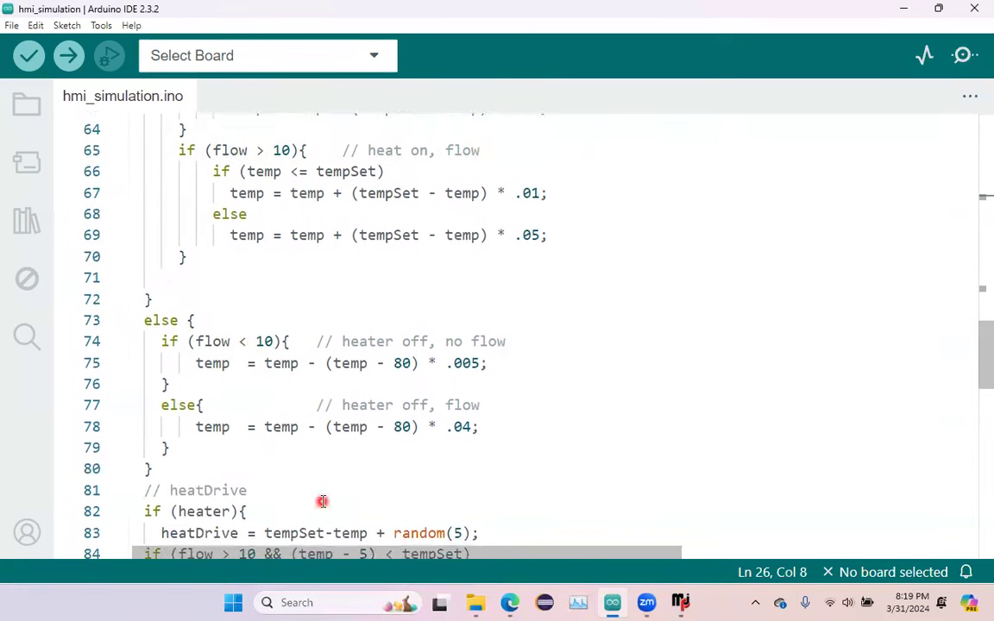
{"action": "scroll", "coordinate": [322, 501], "scroll_direction": "down", "scroll_amount": 1}
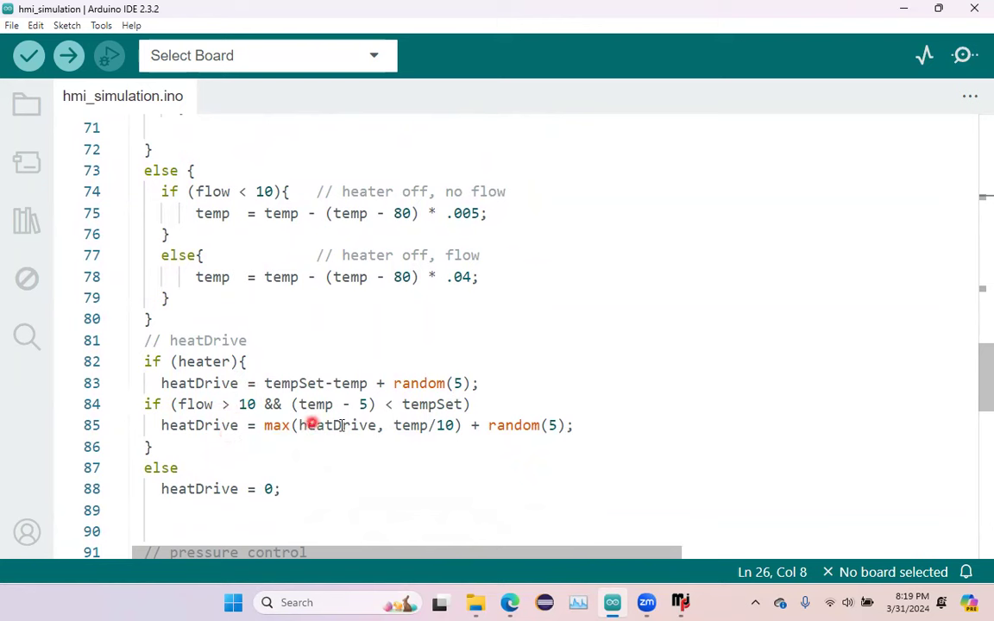
{"action": "scroll", "coordinate": [371, 436], "scroll_direction": "down", "scroll_amount": 1}
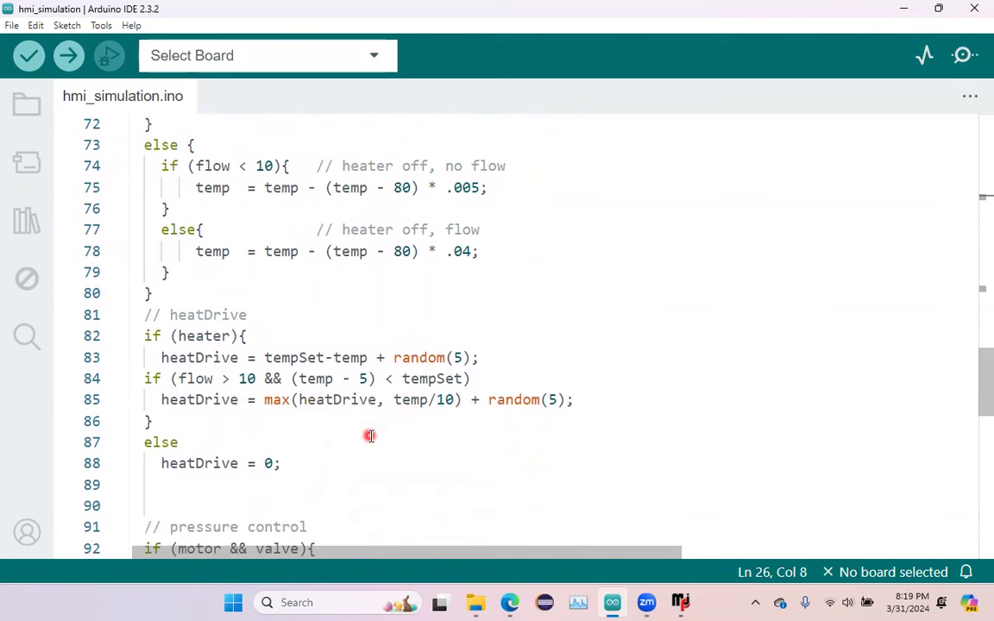
{"action": "scroll", "coordinate": [370, 435], "scroll_direction": "down", "scroll_amount": 2}
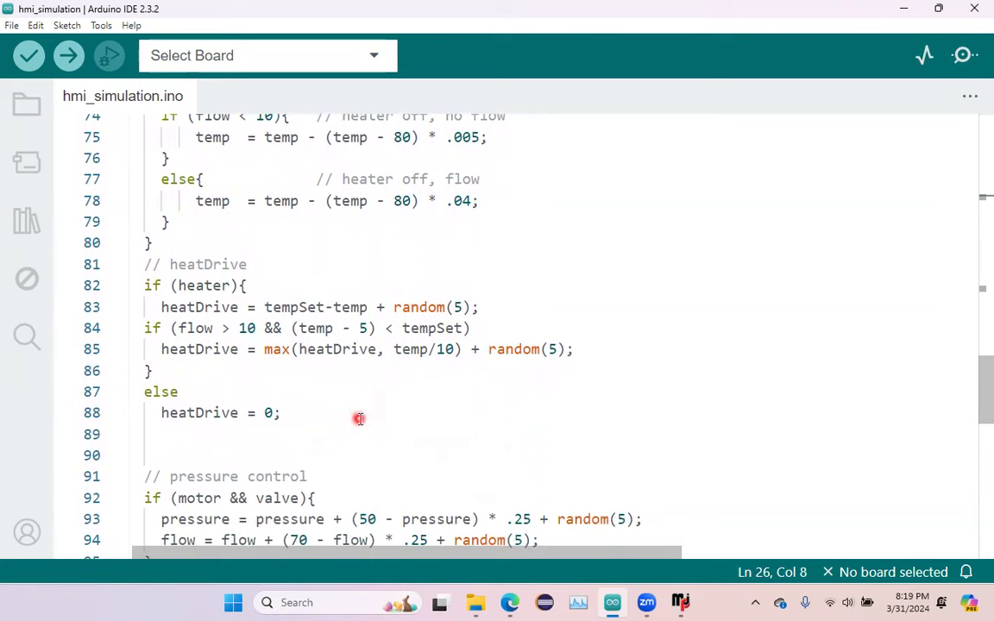
{"action": "scroll", "coordinate": [359, 418], "scroll_direction": "down", "scroll_amount": 2}
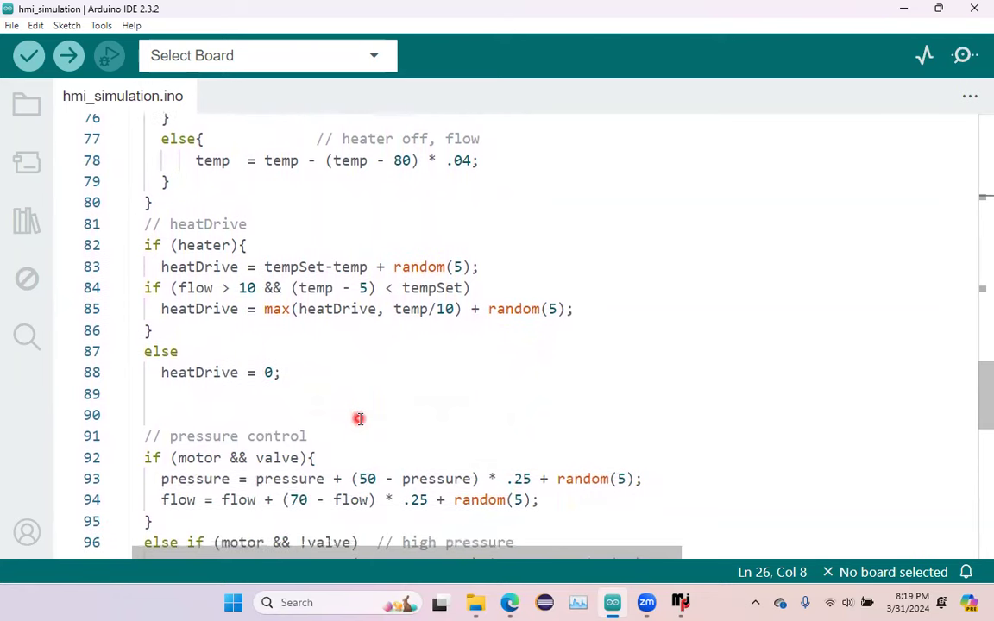
{"action": "scroll", "coordinate": [359, 419], "scroll_direction": "down", "scroll_amount": 6}
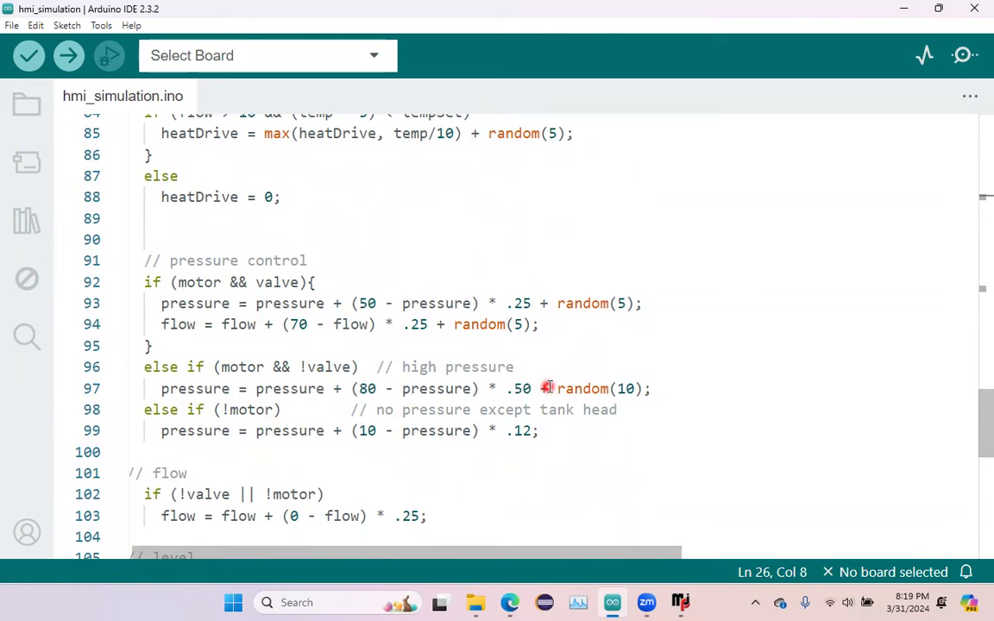
{"action": "scroll", "coordinate": [548, 388], "scroll_direction": "down", "scroll_amount": 3}
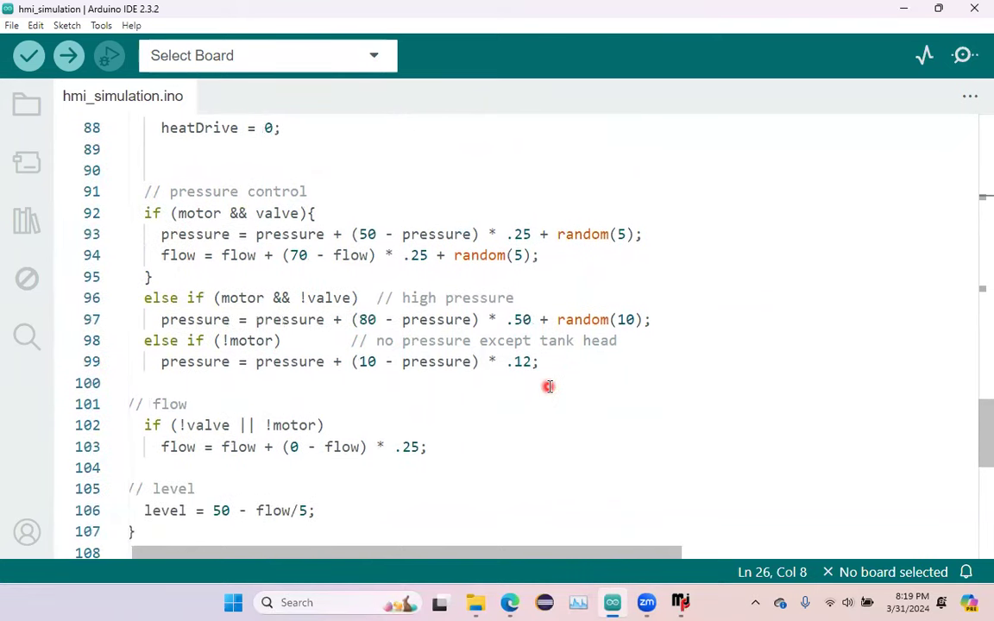
{"action": "scroll", "coordinate": [547, 386], "scroll_direction": "down", "scroll_amount": 1}
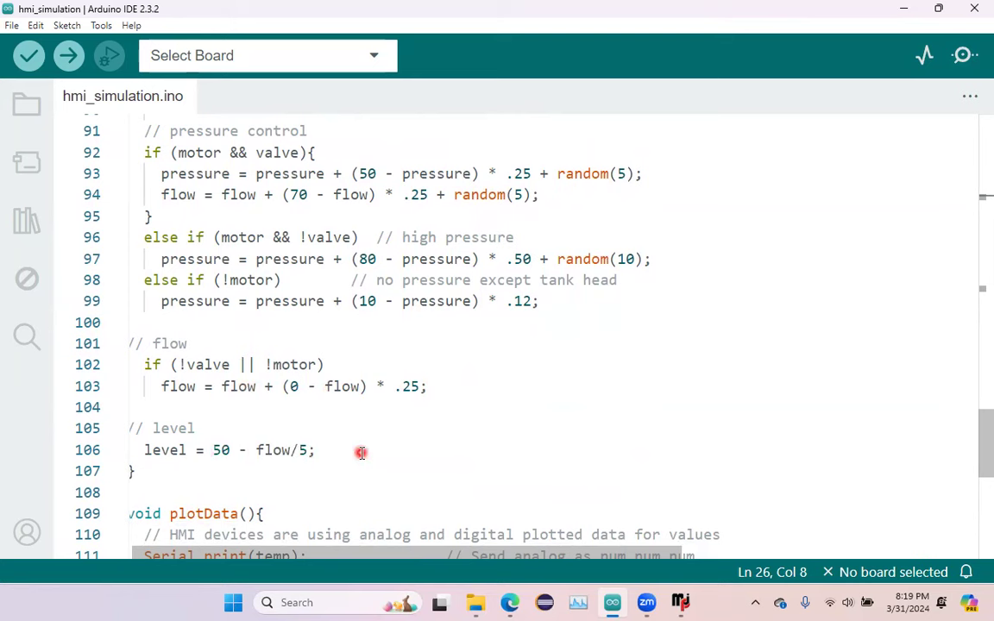
- Examine how plotData() sends the comma-separated analog values and the digital states prefixed with %
{"action": "scroll", "coordinate": [362, 453], "scroll_direction": "down", "scroll_amount": 3}
{"action": "scroll", "coordinate": [362, 453], "scroll_direction": "down", "scroll_amount": 3}
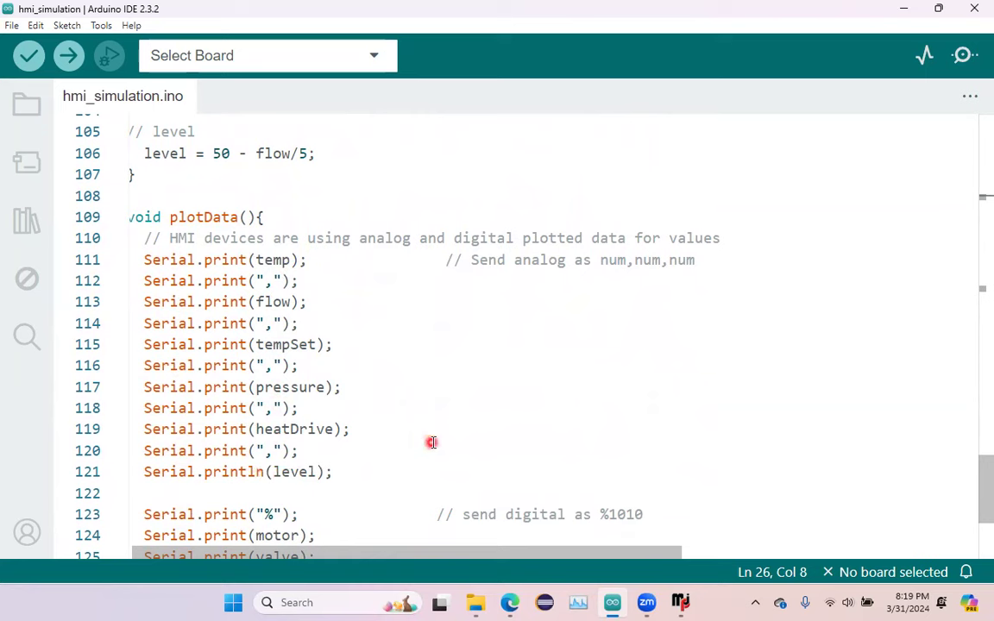
{"action": "scroll", "coordinate": [432, 442], "scroll_direction": "down", "scroll_amount": 2}
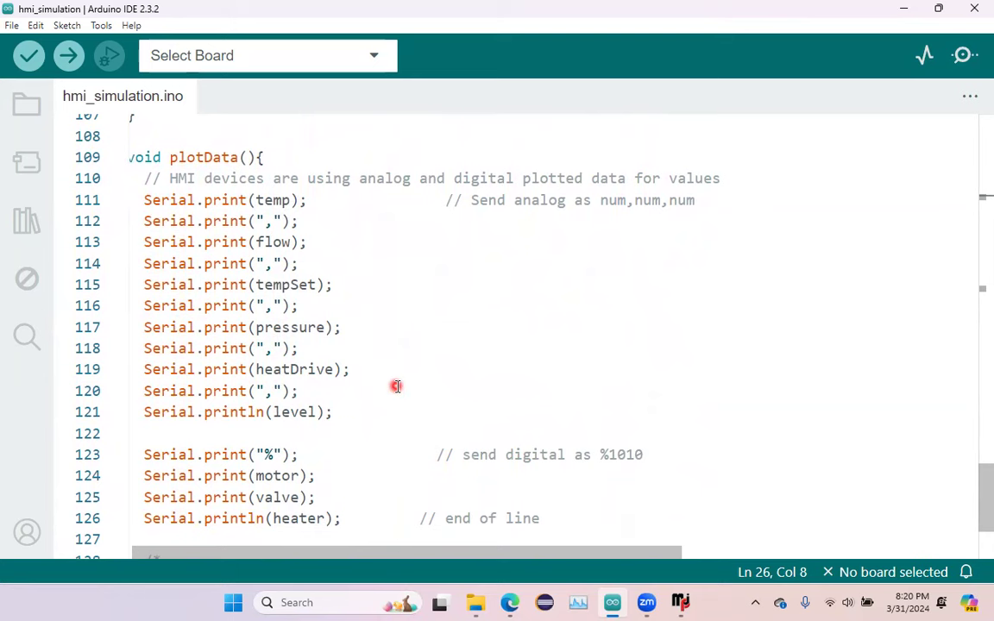
{"action": "scroll", "coordinate": [396, 386], "scroll_direction": "down", "scroll_amount": 1}
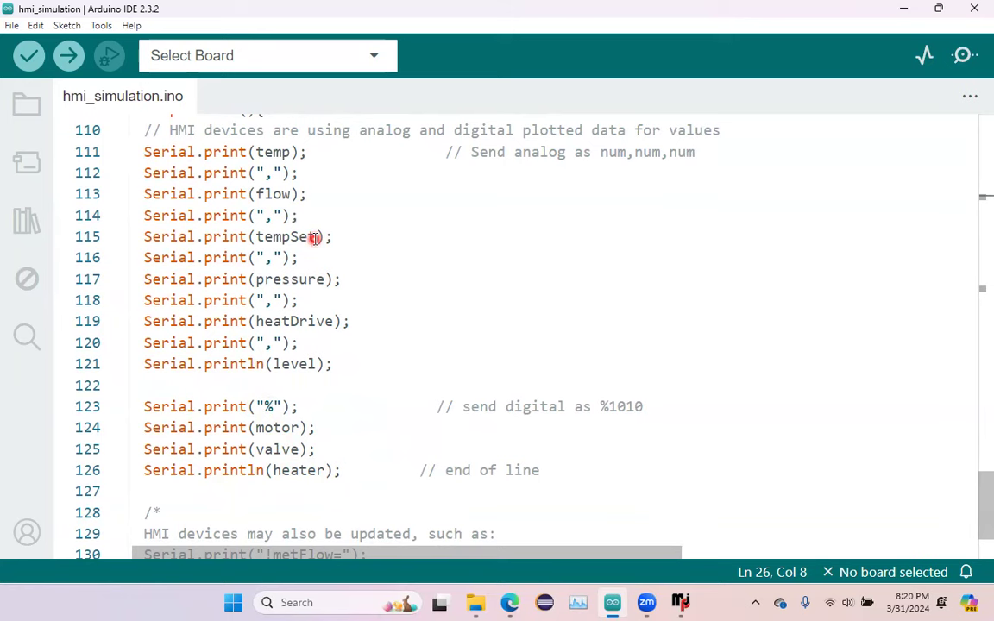
{"action": "scroll", "coordinate": [370, 285], "scroll_direction": "down", "scroll_amount": 1}
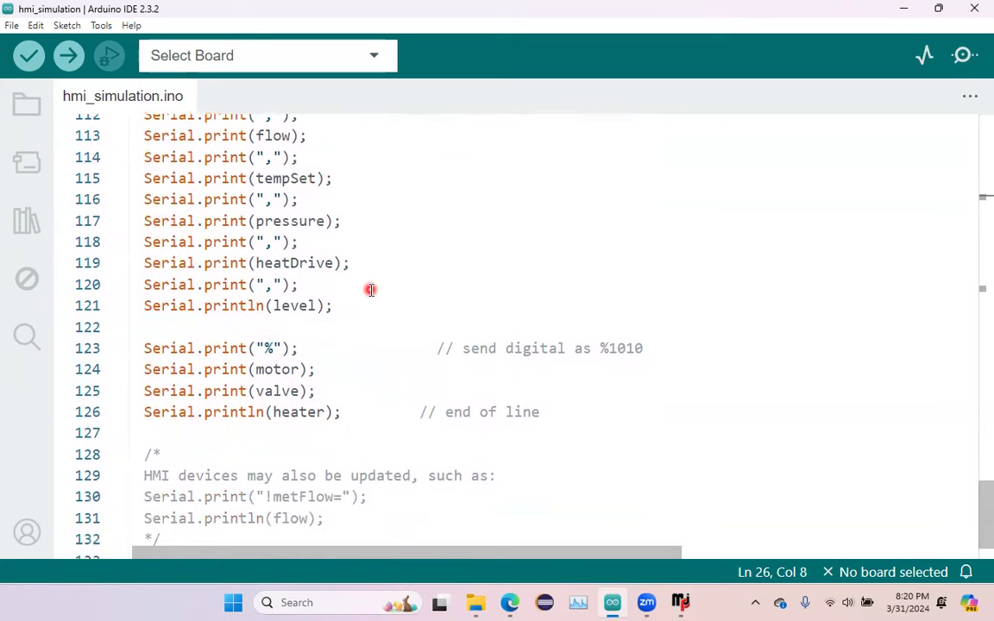
{"action": "scroll", "coordinate": [370, 290], "scroll_direction": "down", "scroll_amount": 1}
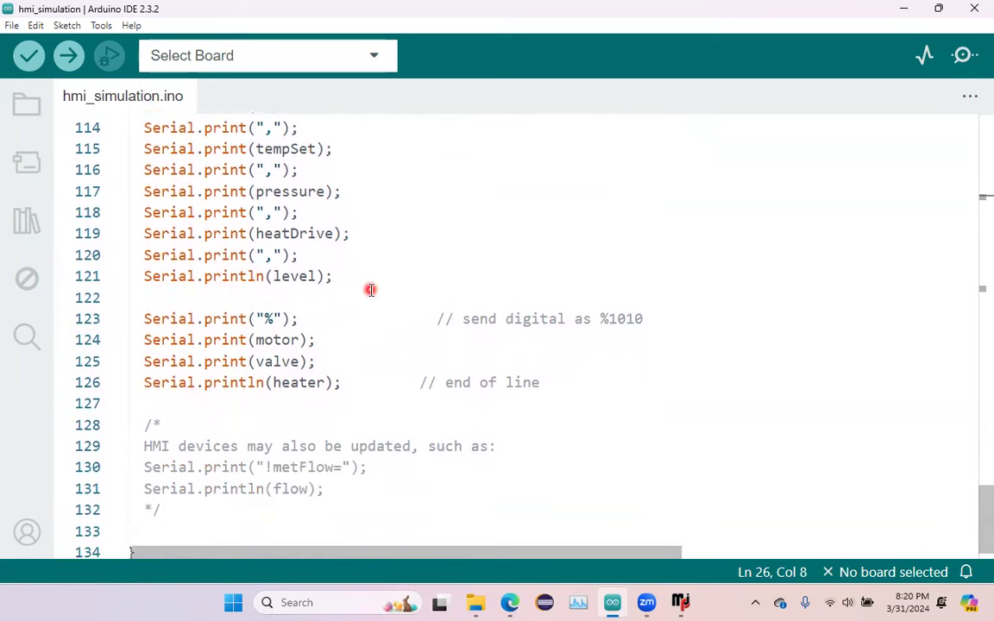
{"action": "scroll", "coordinate": [370, 290], "scroll_direction": "down", "scroll_amount": 1}
{"action": "scroll", "coordinate": [370, 290], "scroll_direction": "up", "scroll_amount": 3}
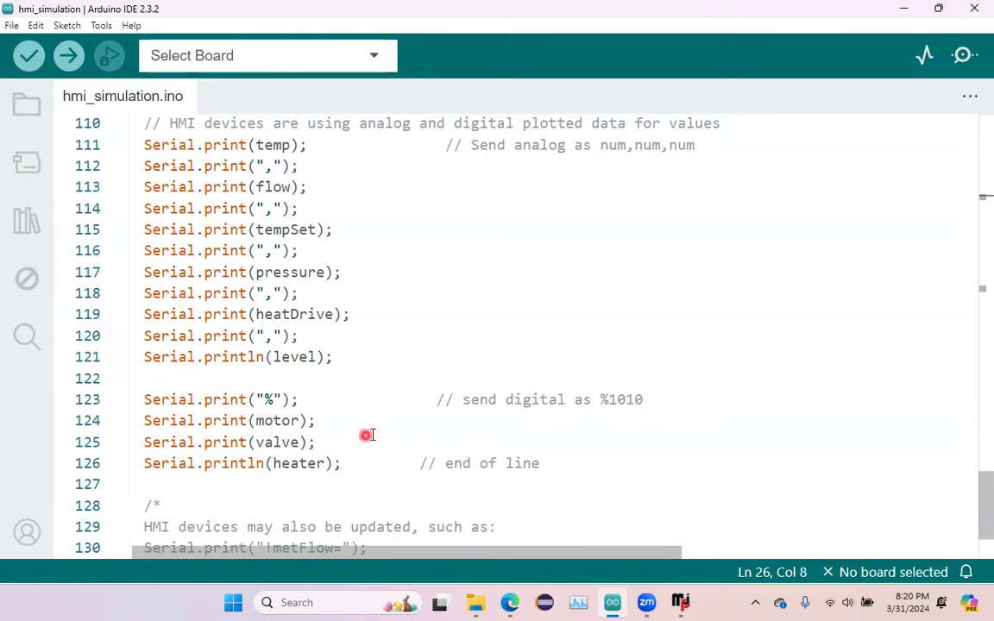
{"action": "scroll", "coordinate": [369, 435], "scroll_direction": "down", "scroll_amount": 2}
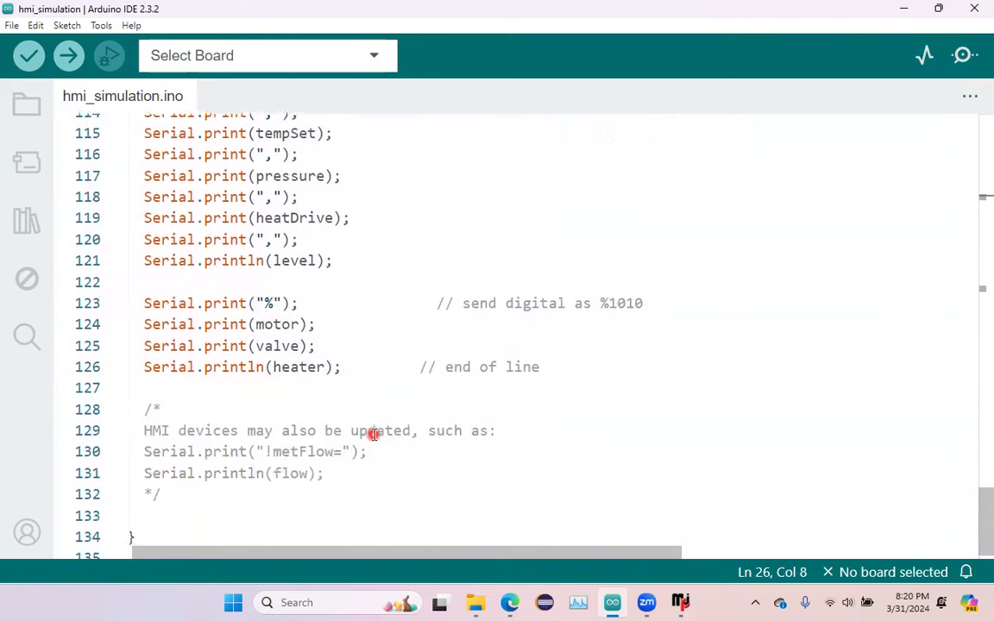
{"action": "scroll", "coordinate": [372, 434], "scroll_direction": "down", "scroll_amount": 1}
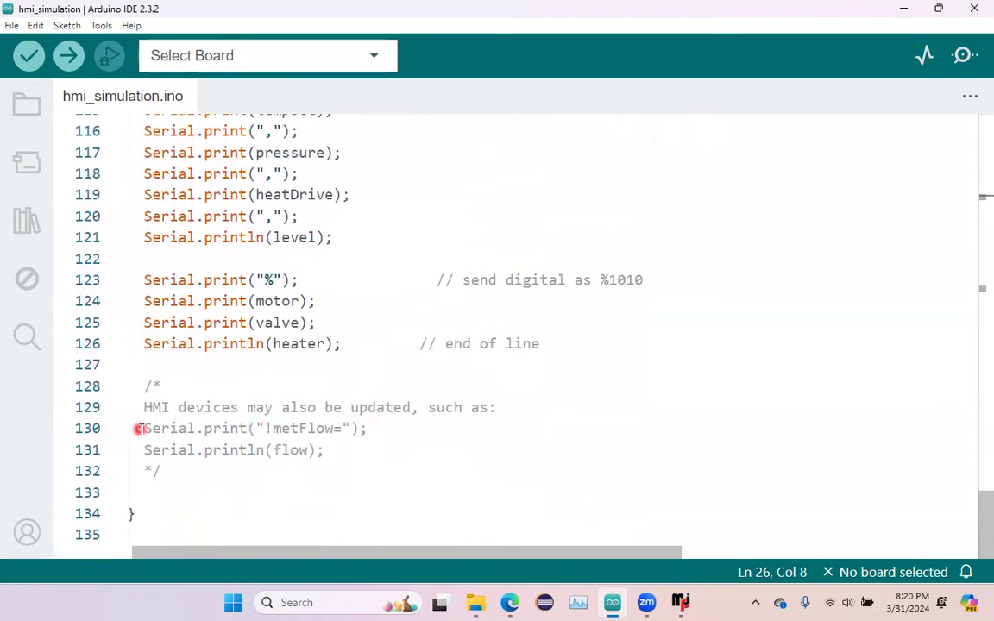
- Highlight the commented Serial.print("!metFlow=") line at the end of plotData() and review the example for updating HMI devices directly
{"action": "left_click_drag", "start_coordinate": [142, 429], "coordinate": [401, 435]}
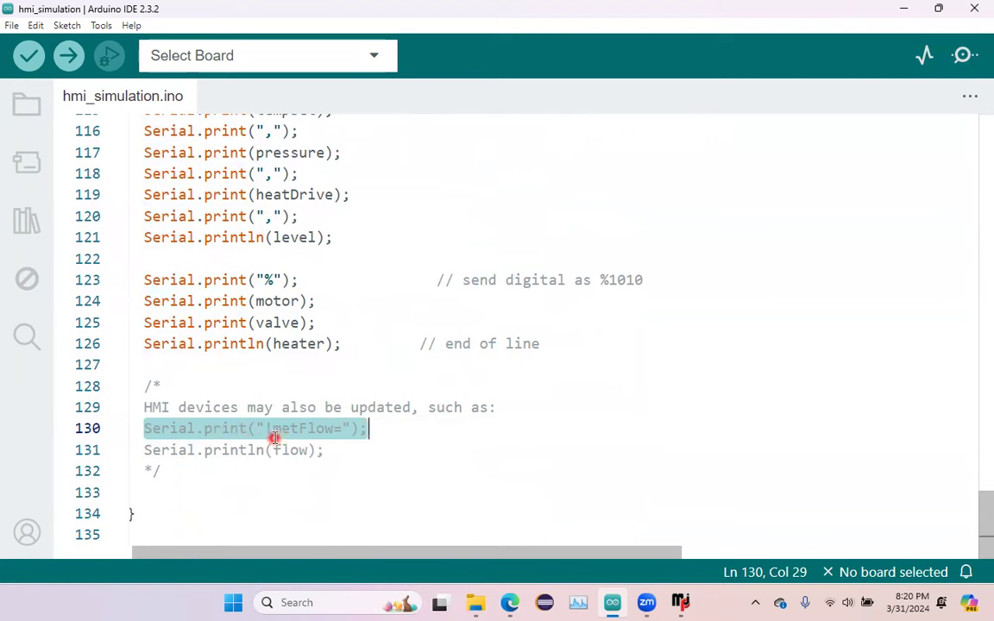
{"action": "left_click", "coordinate": [377, 429]}
{"action": "left_click", "coordinate": [336, 448]}
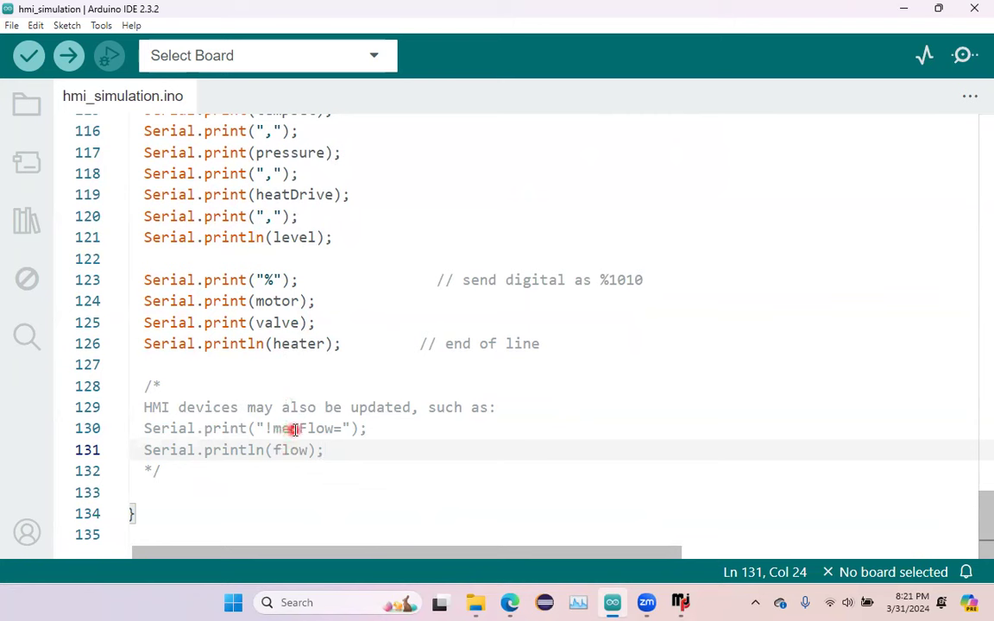
{"action": "left_click", "coordinate": [311, 470]}
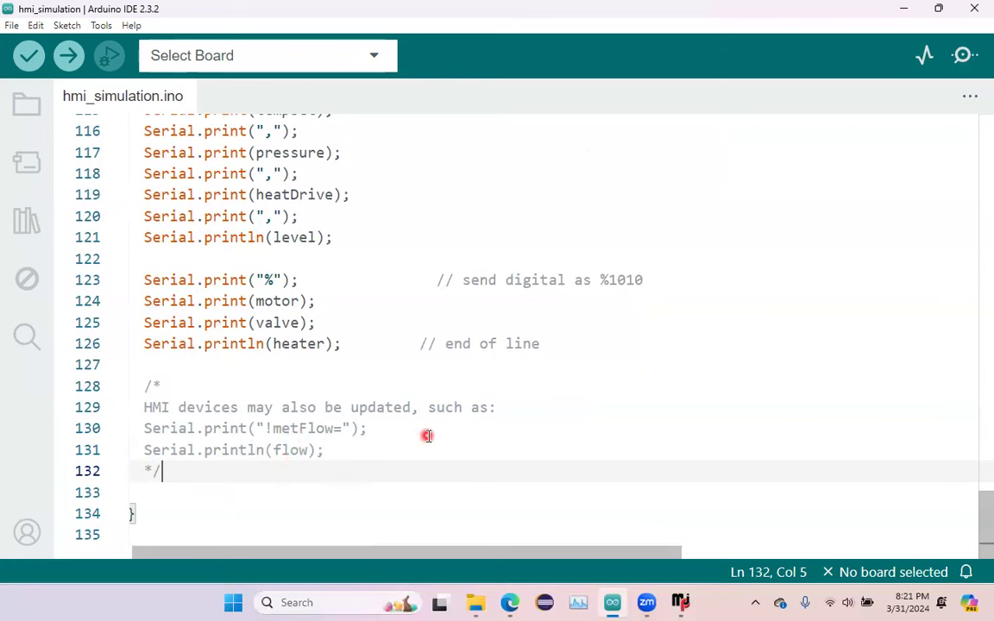
- Return to the variable declarations and setup() near the beginning of the sketch
{"action": "scroll", "coordinate": [427, 436], "scroll_direction": "up", "scroll_amount": 1}
{"action": "scroll", "coordinate": [427, 435], "scroll_direction": "down", "scroll_amount": 1}
{"action": "scroll", "coordinate": [427, 435], "scroll_direction": "up", "scroll_amount": 12}
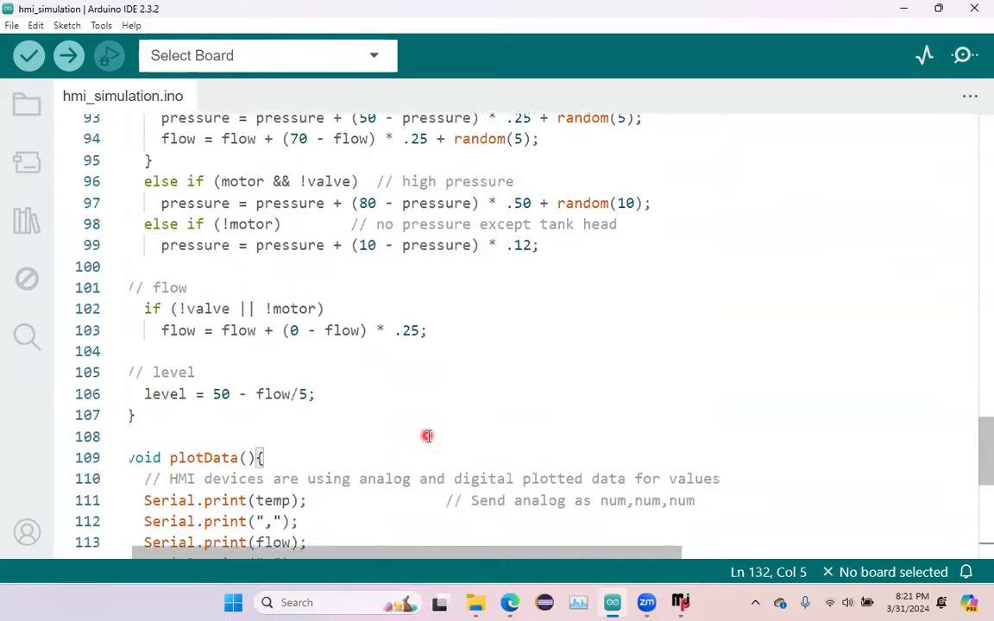
{"action": "scroll", "coordinate": [427, 436], "scroll_direction": "up", "scroll_amount": 20}
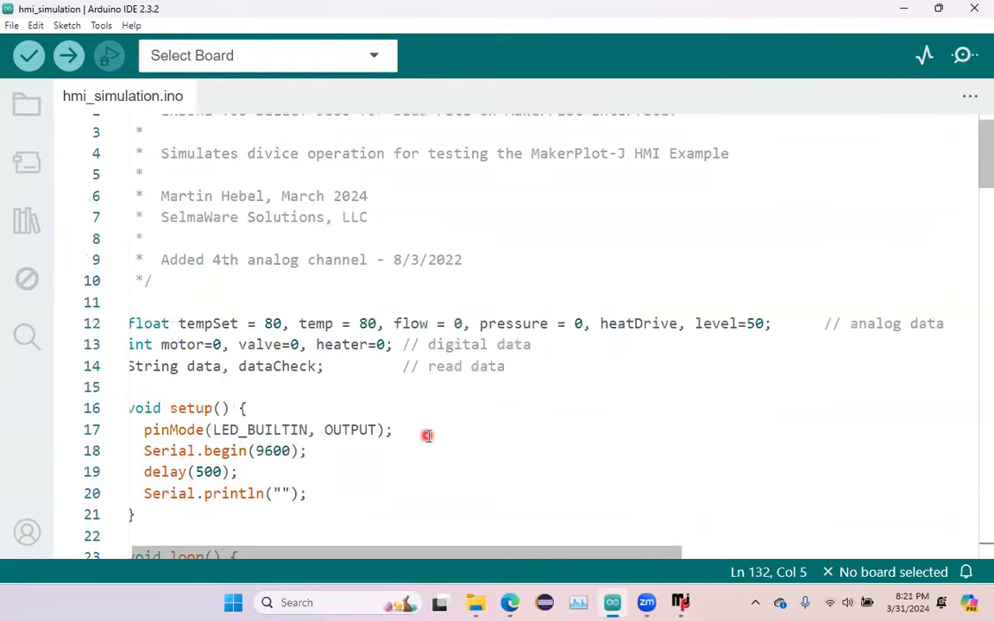
- Switch from the Arduino sketch back to MakerPlot-J and open the property editor for the main interface, clear of the tank
{"action": "left_click", "coordinate": [900, 12]}
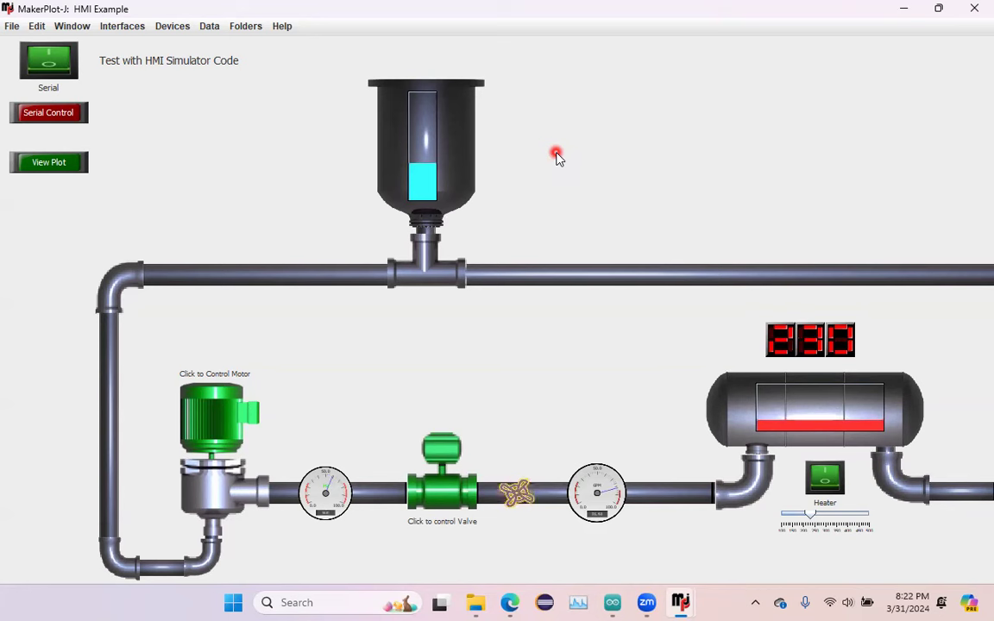
{"action": "right_click", "coordinate": [557, 154]}
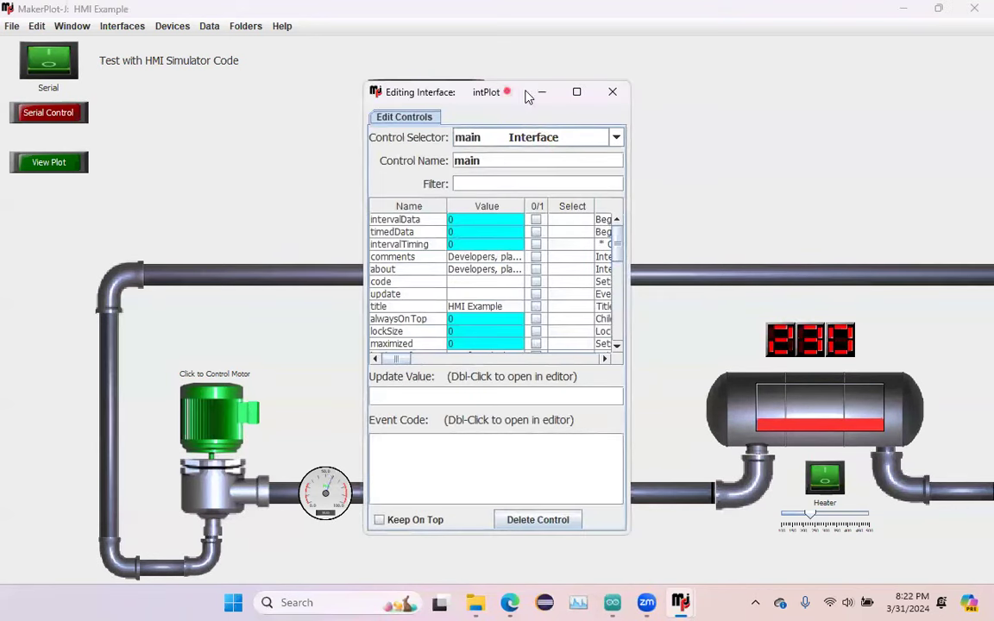
{"action": "left_click_drag", "start_coordinate": [527, 96], "coordinate": [744, 82]}
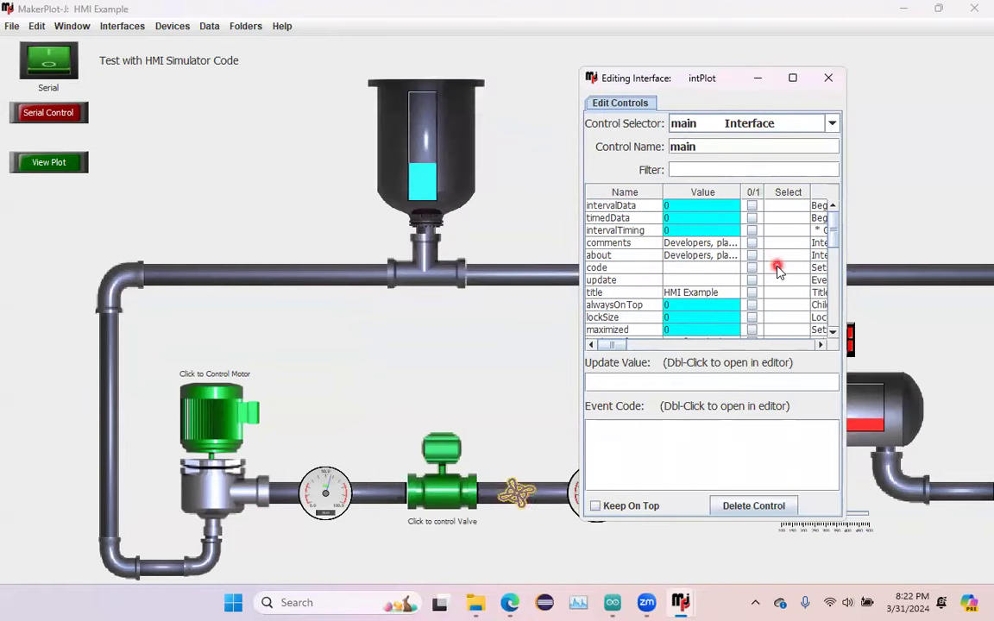
- Set the main interface's backImage to c-white.jpg from the MeterFaces folder
{"action": "left_click_drag", "start_coordinate": [830, 244], "coordinate": [826, 271]}
{"action": "left_click", "coordinate": [769, 274]}
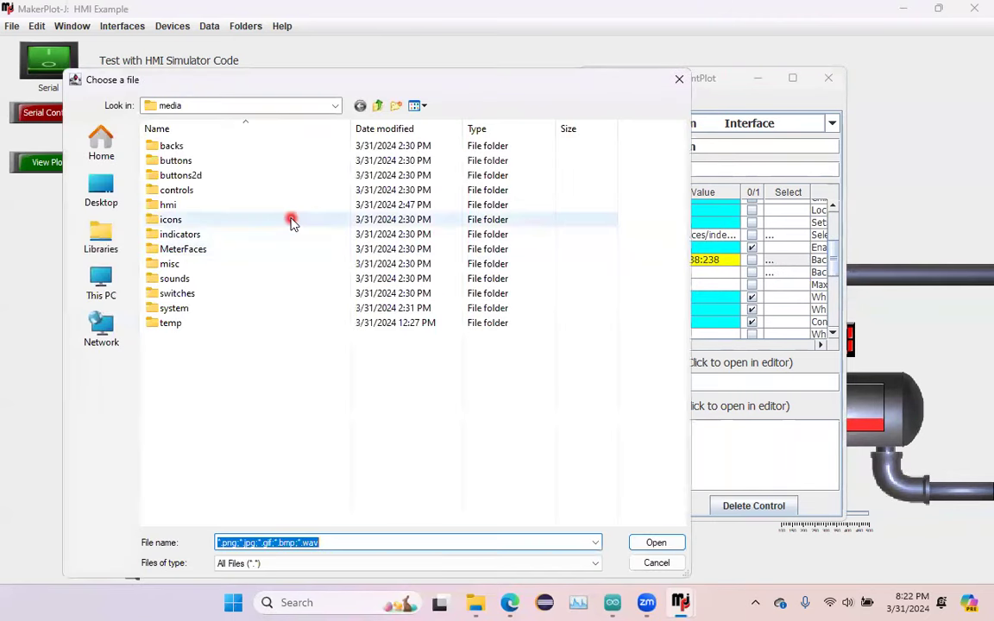
{"action": "double_click", "coordinate": [183, 249]}
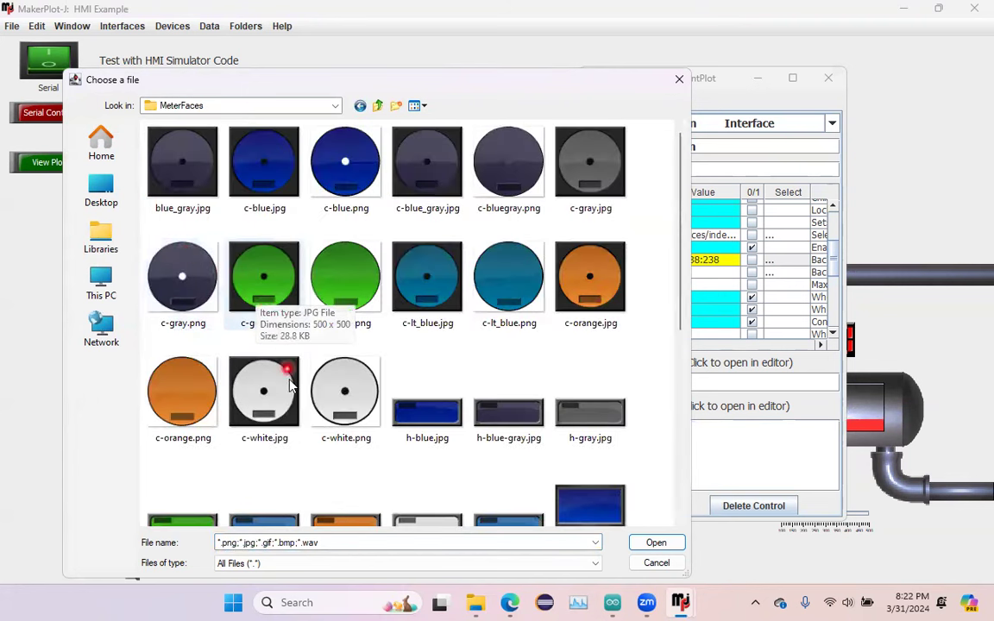
{"action": "left_click", "coordinate": [335, 395]}
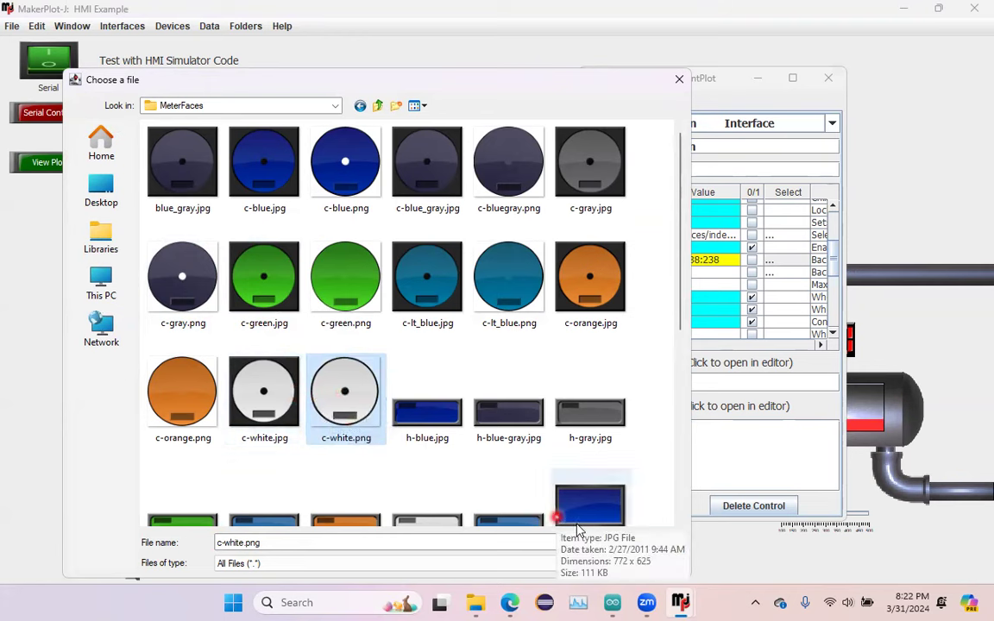
{"action": "left_click", "coordinate": [241, 359]}
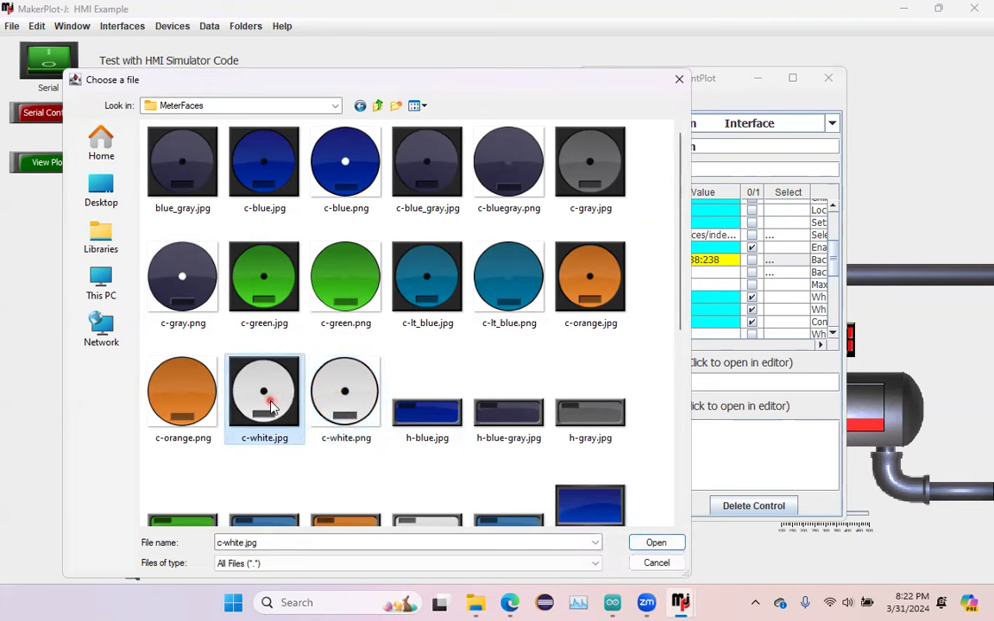
{"action": "left_click", "coordinate": [655, 543]}
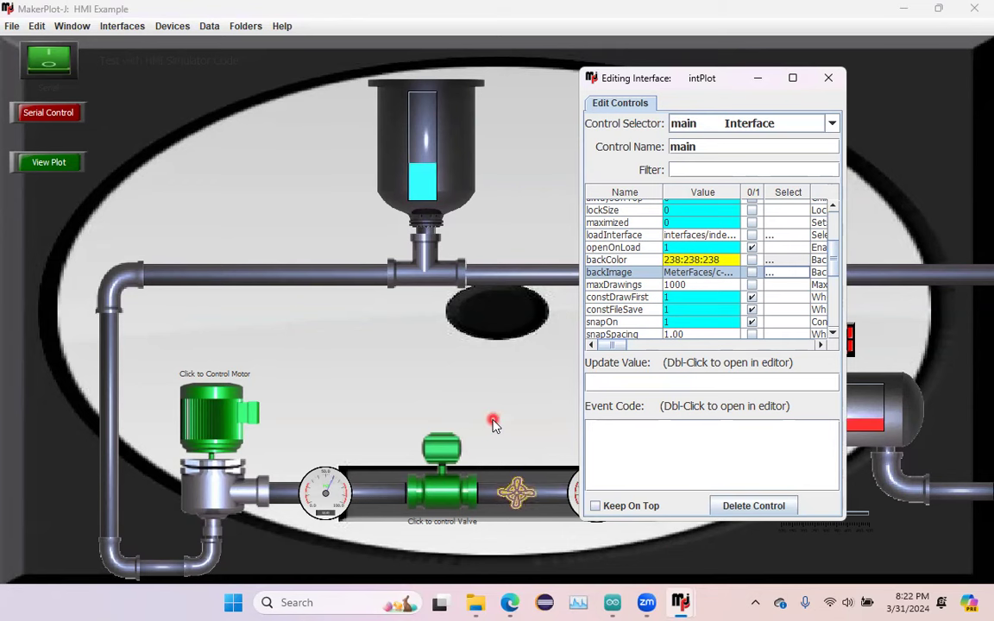
- Clear the main interface's backImage value so that no background image is used
{"action": "double_click", "coordinate": [727, 272]}
{"action": "double_click", "coordinate": [727, 273]}
{"action": "key", "text": "BackSpace"}
{"action": "key", "text": "BackSpace"}
{"action": "key", "text": "BackSpace"}
{"action": "key", "text": "BackSpace"}
{"action": "key", "text": "BackSpace"}
{"action": "key", "text": "BackSpace"}
{"action": "key", "text": "BackSpace"}
{"action": "key", "text": "BackSpace"}
{"action": "key", "text": "BackSpace"}
{"action": "key", "text": "BackSpace"}
{"action": "key", "text": "BackSpace"}
{"action": "key", "text": "BackSpace"}
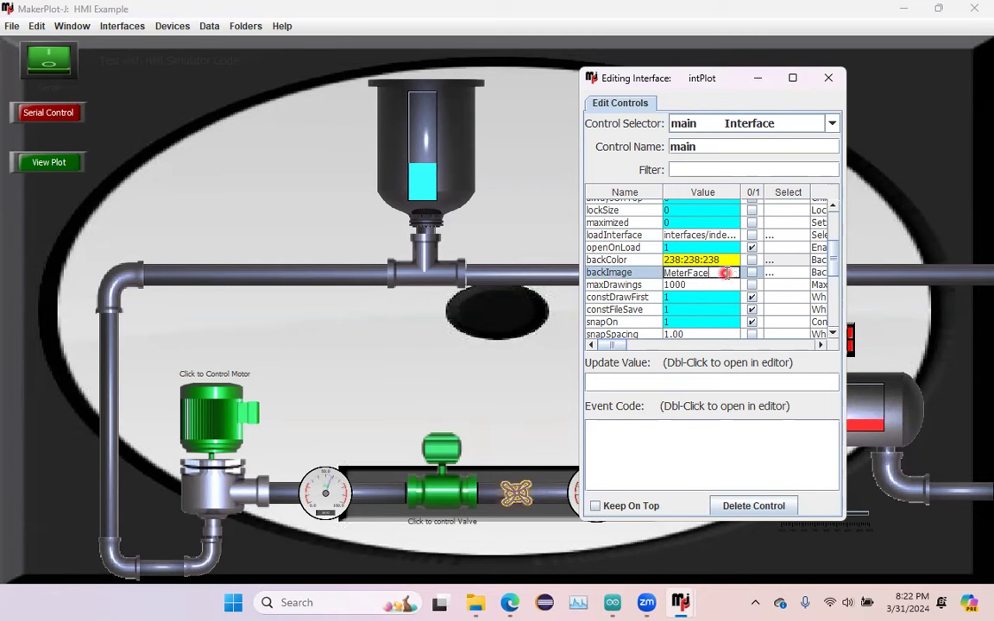
{"action": "key", "text": "Return"}
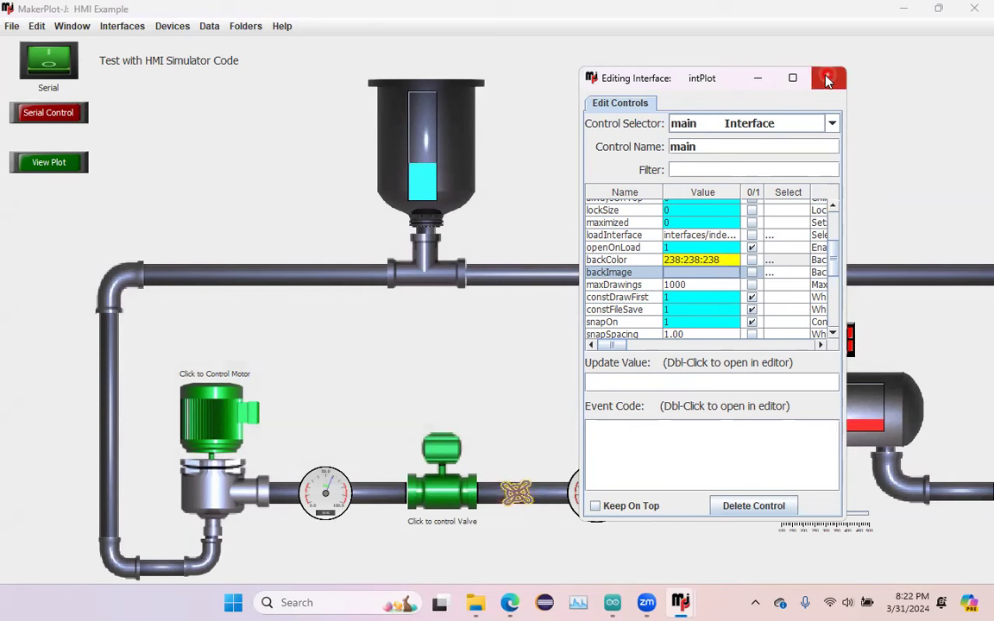
- Move the property editor away from the gauges, then turn the serial connection off and on again
{"action": "left_click_drag", "start_coordinate": [689, 81], "coordinate": [803, 85]}
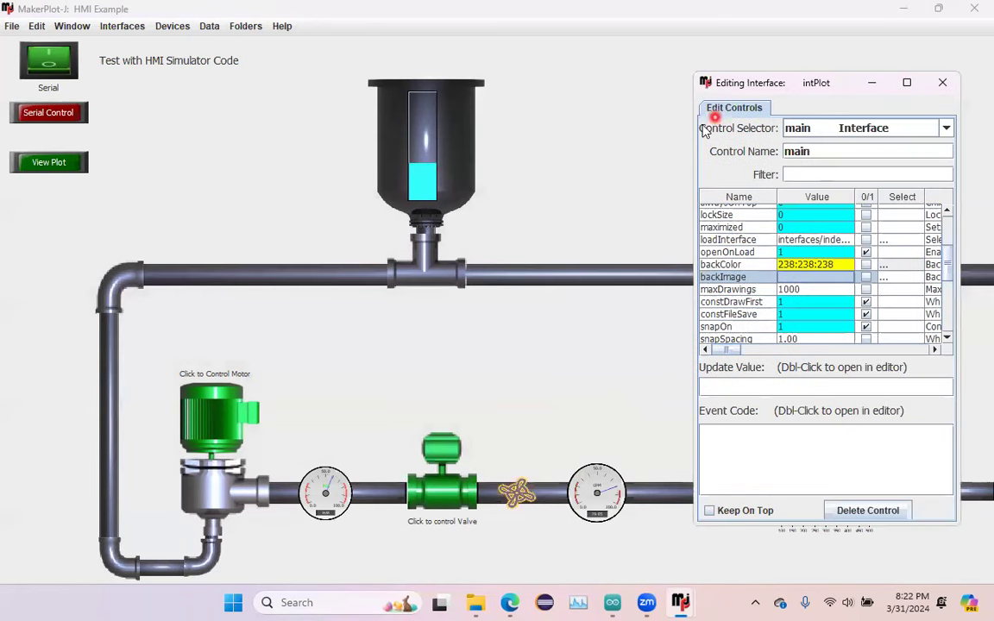
{"action": "left_click", "coordinate": [62, 62]}
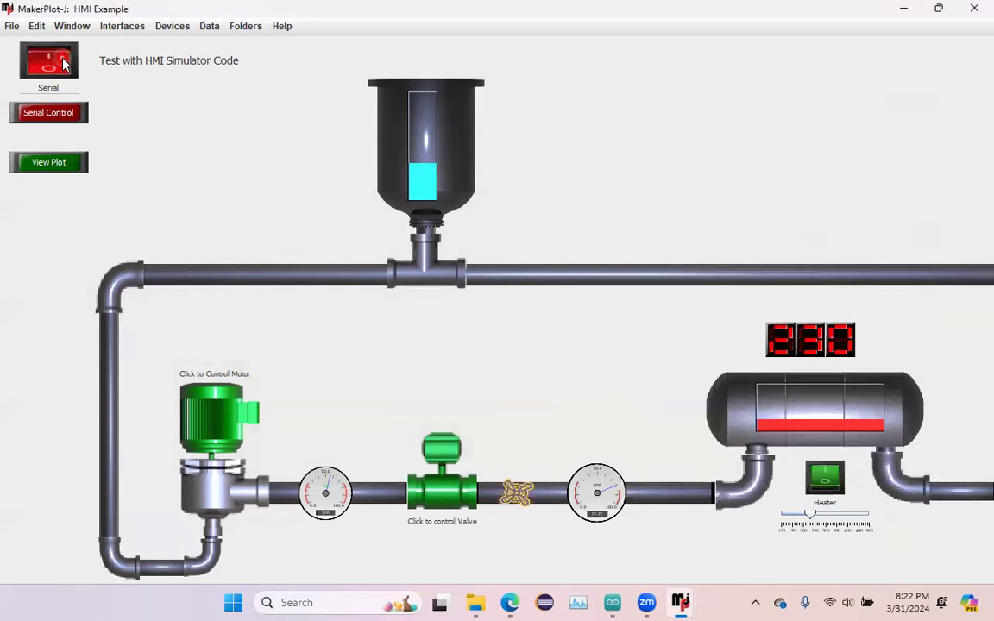
{"action": "left_click", "coordinate": [63, 62]}
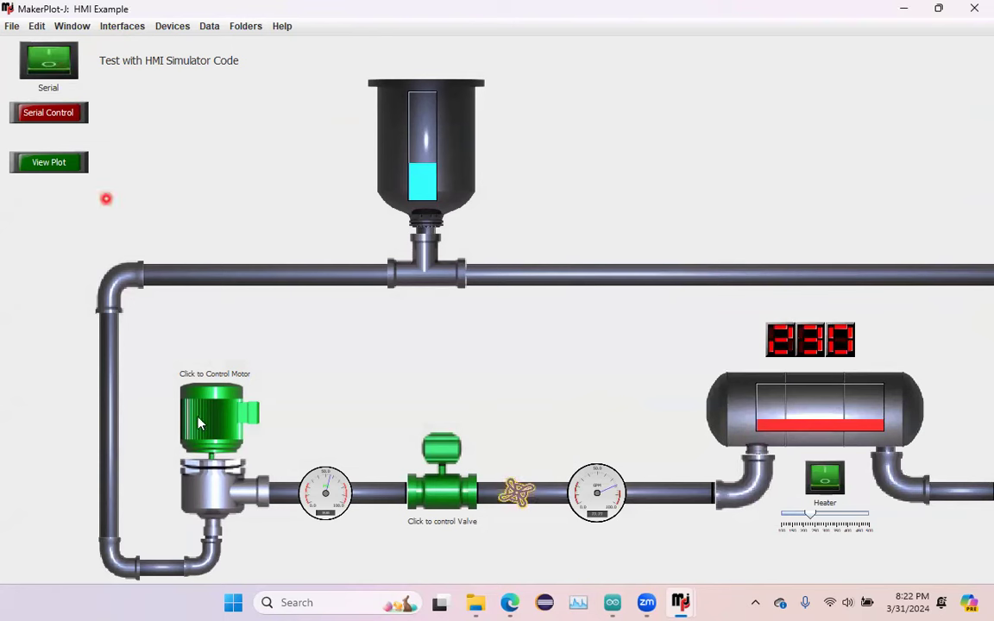
- Operate the motor and valve controls, then disconnect the serial port
{"action": "left_click", "coordinate": [254, 418]}
{"action": "left_click", "coordinate": [423, 457]}
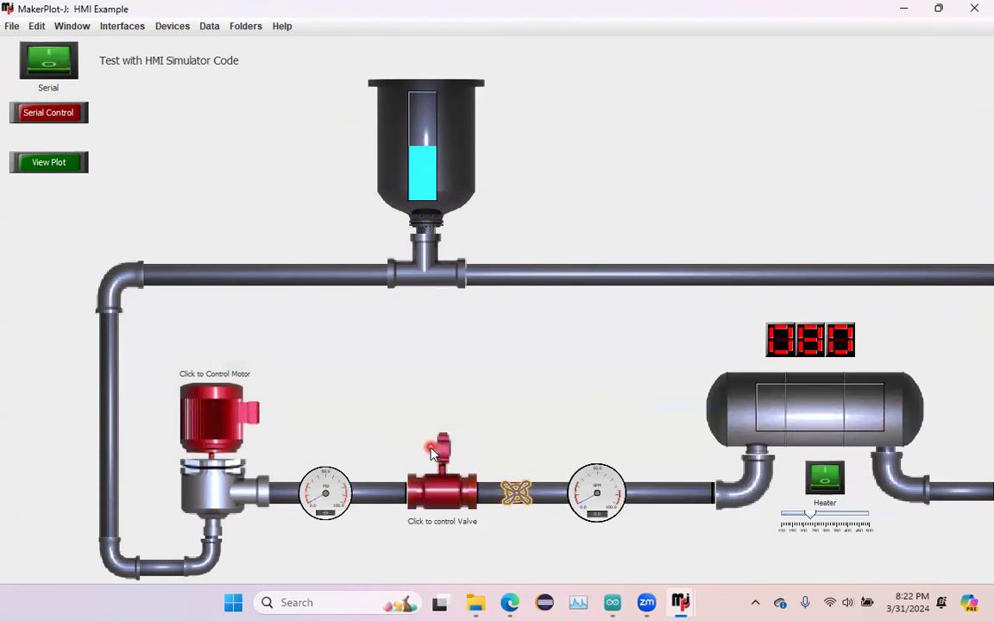
{"action": "left_click", "coordinate": [74, 59]}
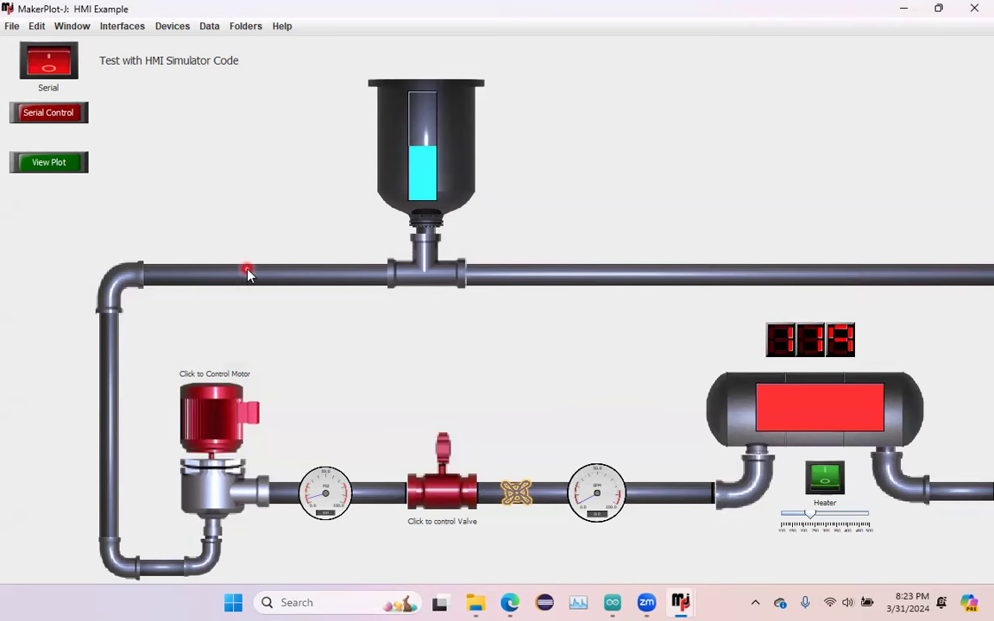
- Turn on edit mode for the interface and nudge the upper horizontal pipe slightly upward
{"action": "key", "text": "ctrl+e"}
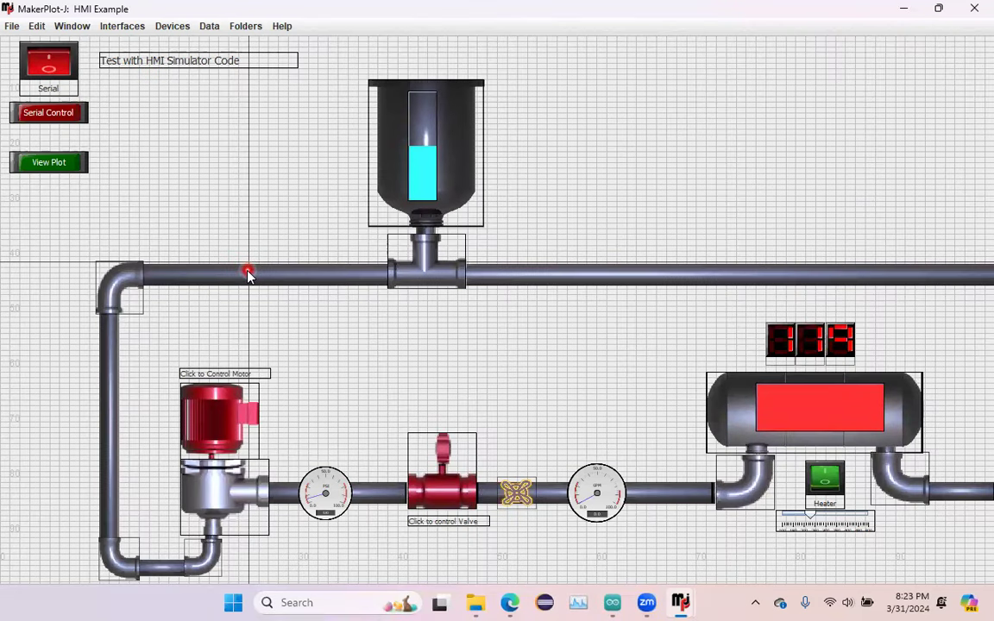
{"action": "mouse_move", "coordinate": [247, 271]}
{"action": "left_mouse_down"}
{"action": "mouse_move", "coordinate": [248, 231]}
{"action": "mouse_move", "coordinate": [251, 266]}
{"action": "left_mouse_up"}
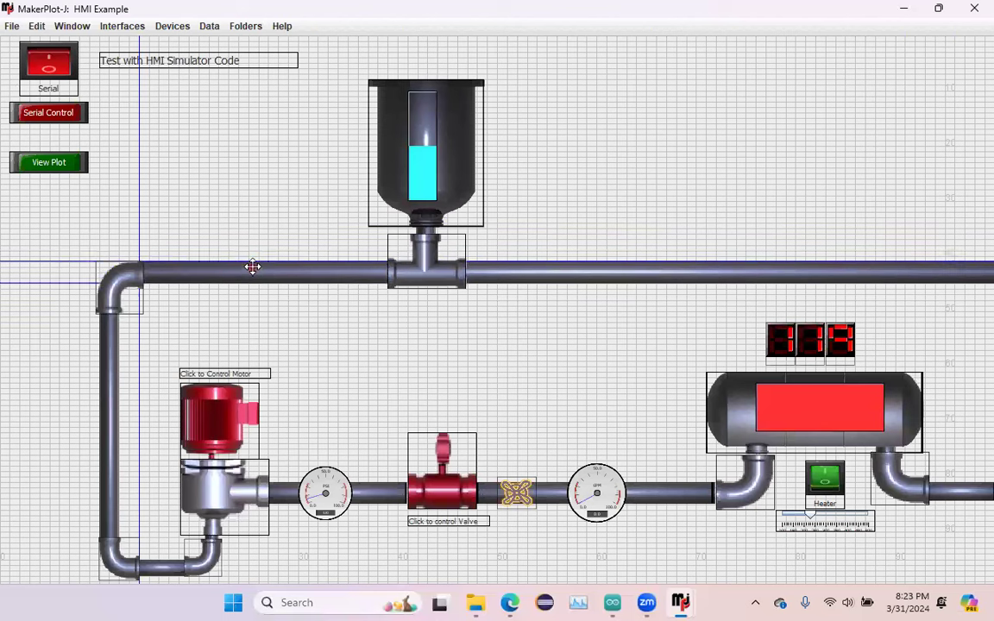
{"action": "mouse_move", "coordinate": [449, 270]}
{"action": "left_mouse_down"}
{"action": "mouse_move", "coordinate": [440, 299]}
{"action": "mouse_move", "coordinate": [442, 260]}
{"action": "left_mouse_up"}
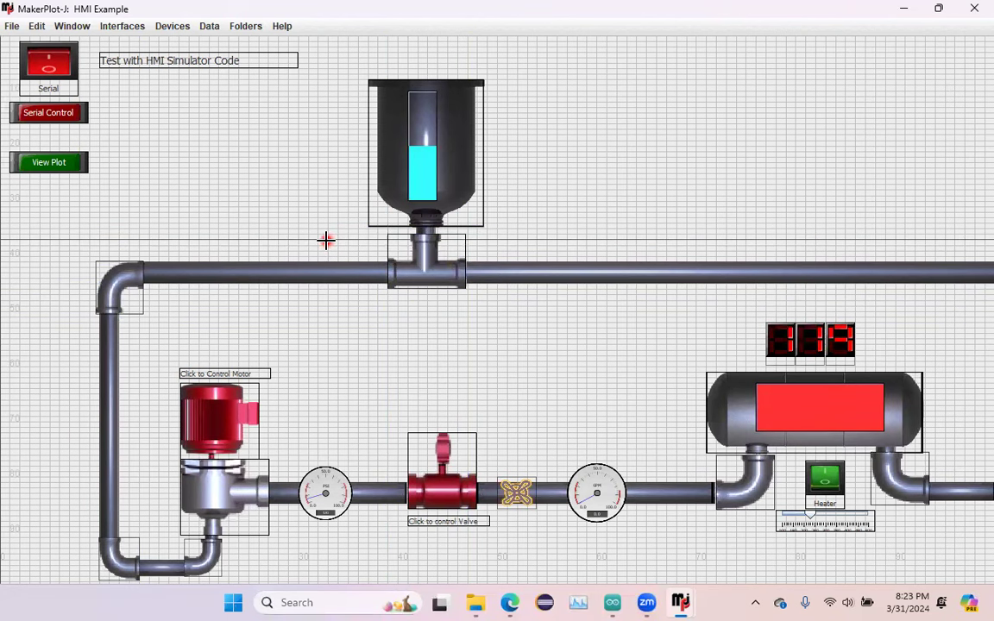
- Add a blank canvas indicator named canvTest, drawn as a wide, thin rectangle between the View Plot button and the tank
{"action": "key", "text": "alt+c"}
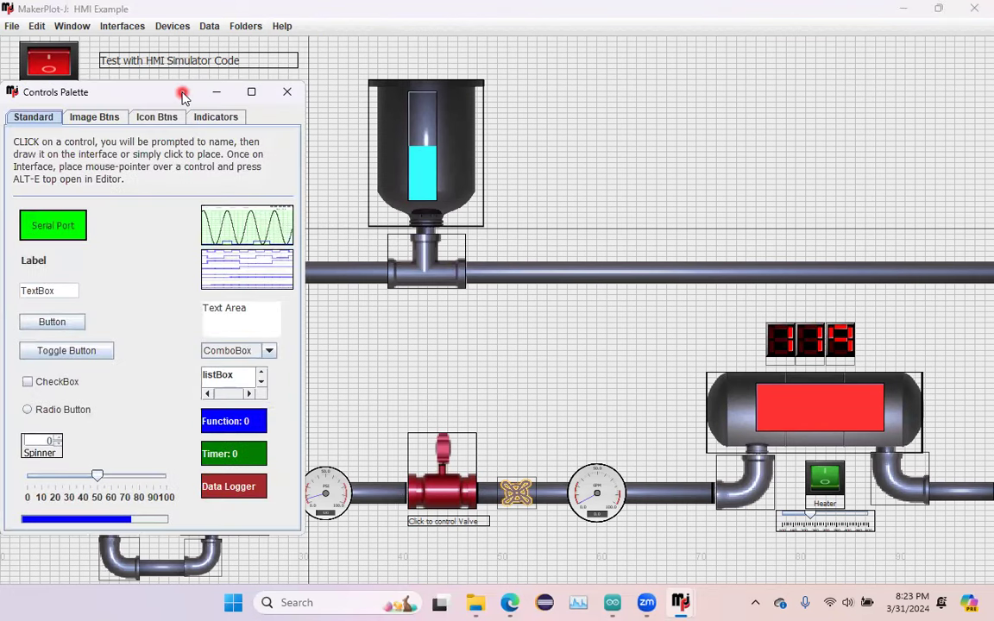
{"action": "left_click_drag", "start_coordinate": [182, 92], "coordinate": [217, 93]}
{"action": "left_click_drag", "start_coordinate": [278, 101], "coordinate": [738, 97]}
{"action": "left_click", "coordinate": [750, 123]}
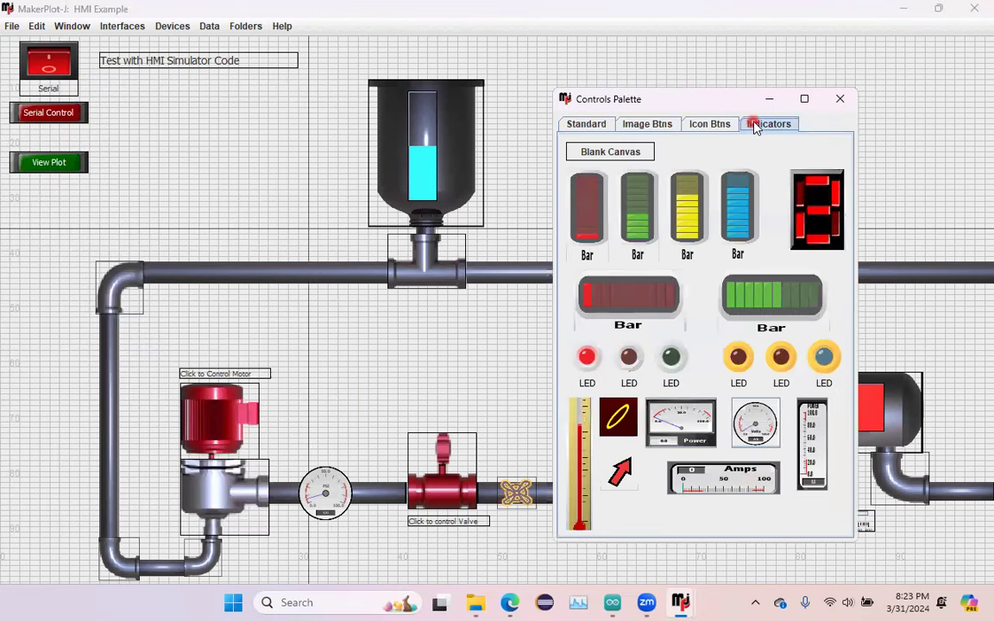
{"action": "left_click", "coordinate": [604, 154]}
{"action": "left_click", "coordinate": [604, 156]}
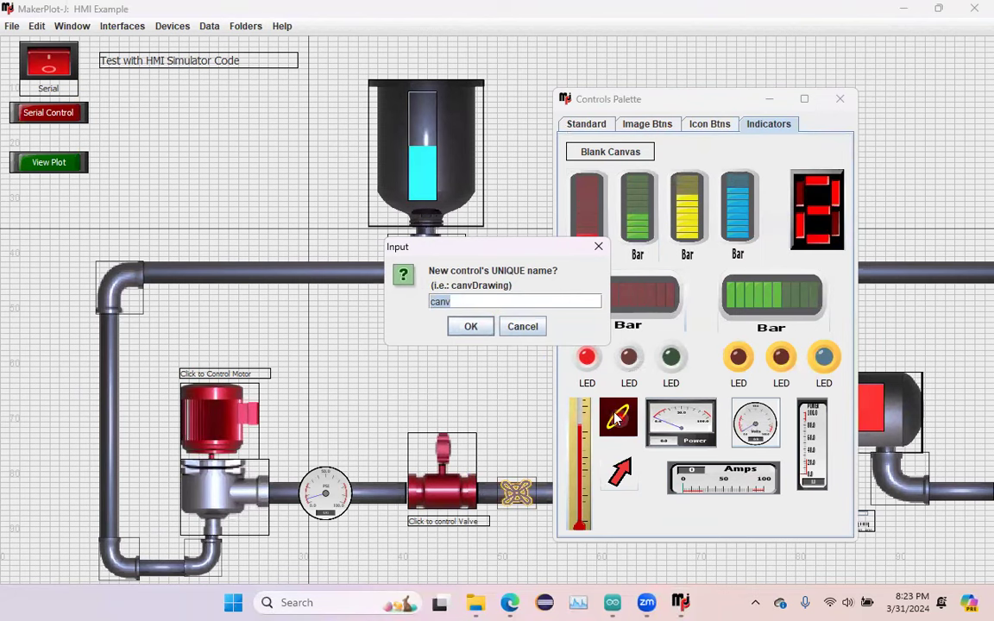
{"action": "left_click", "coordinate": [517, 305]}
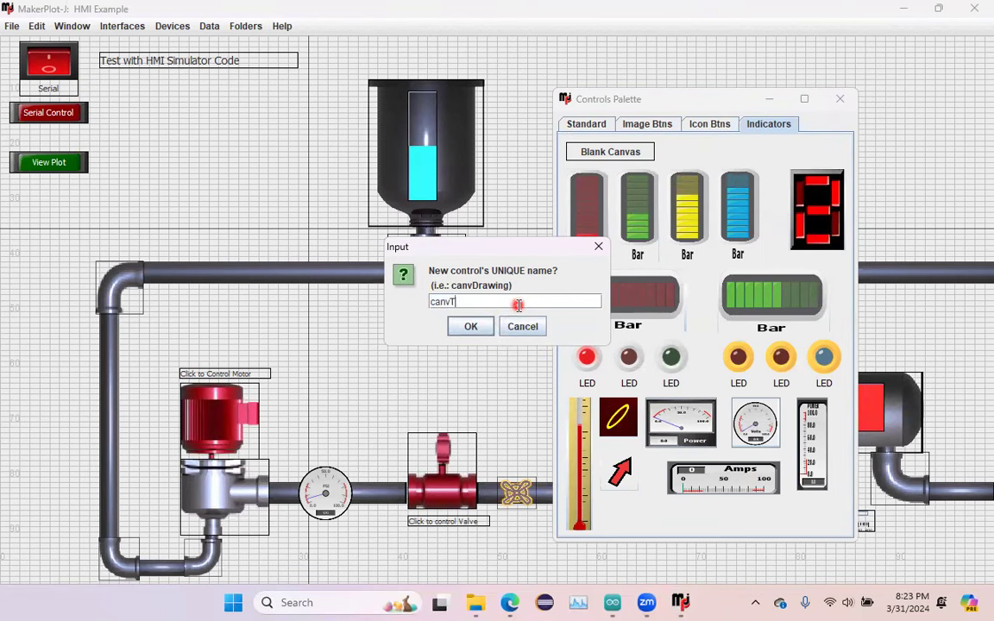
{"action": "key", "text": "Return"}
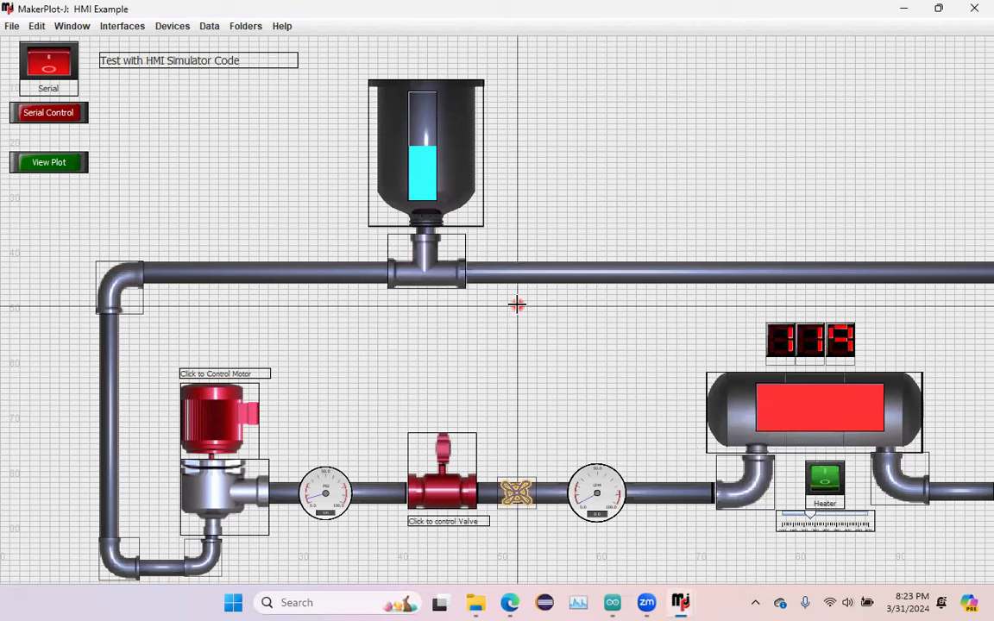
{"action": "left_click_drag", "start_coordinate": [159, 153], "coordinate": [277, 174]}
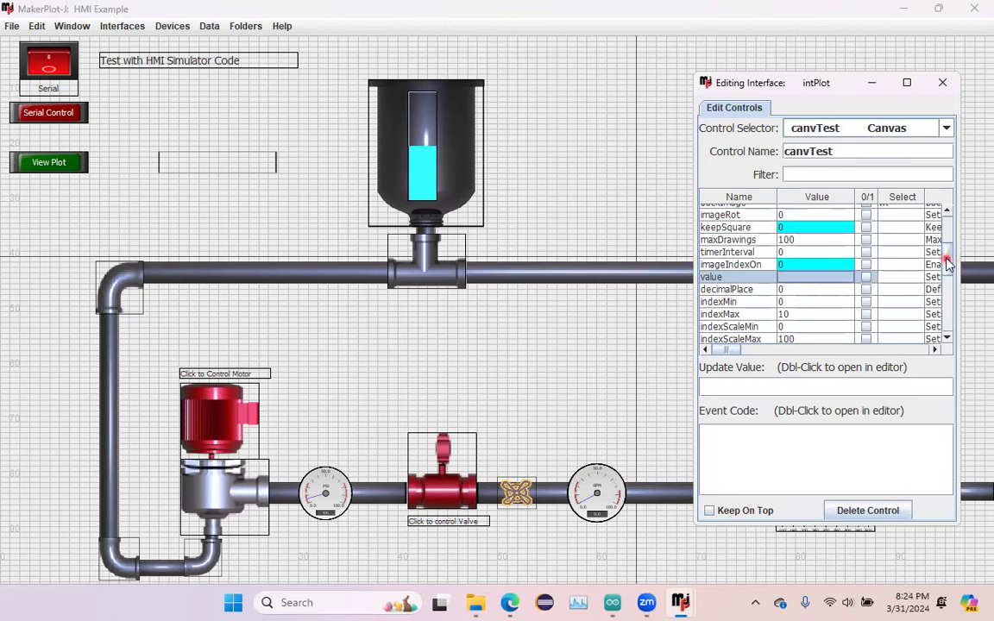
- Filter canvTest's properties in the editor by "image"
{"action": "left_click_drag", "start_coordinate": [947, 263], "coordinate": [947, 227]}
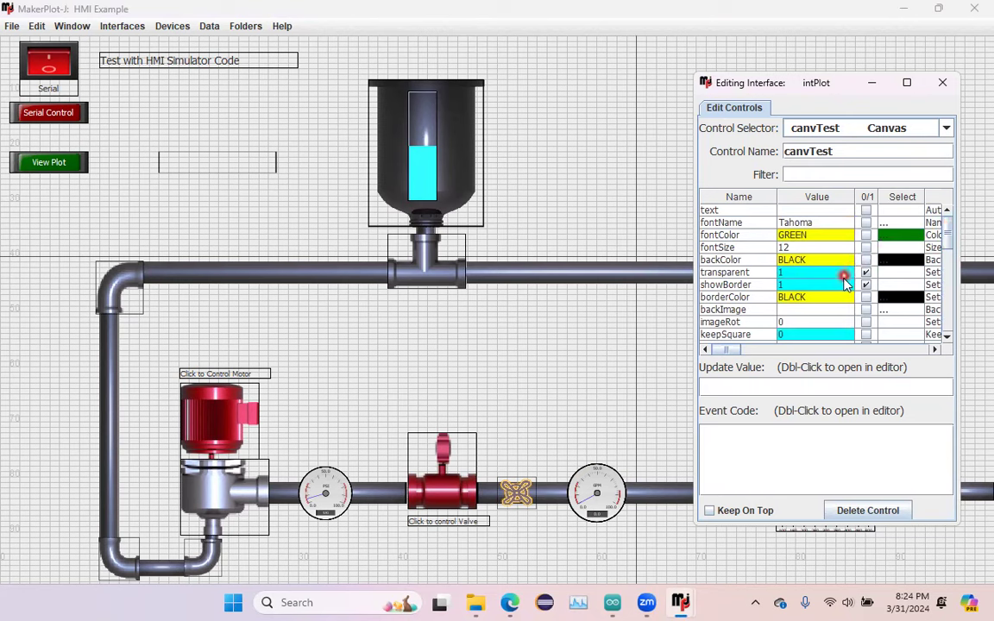
{"action": "left_click", "coordinate": [816, 175]}
{"action": "type", "text": "image"}
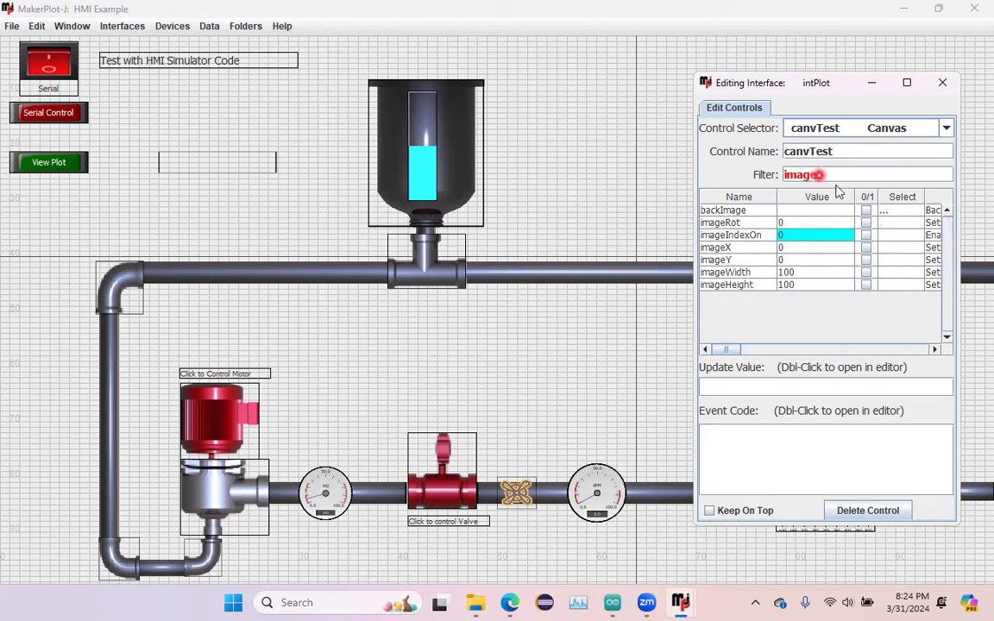
- Set canvTest's backImage to Pipe Yellow Horz.png from the HMI symbols' Pipes Small folder
{"action": "left_click", "coordinate": [882, 211]}
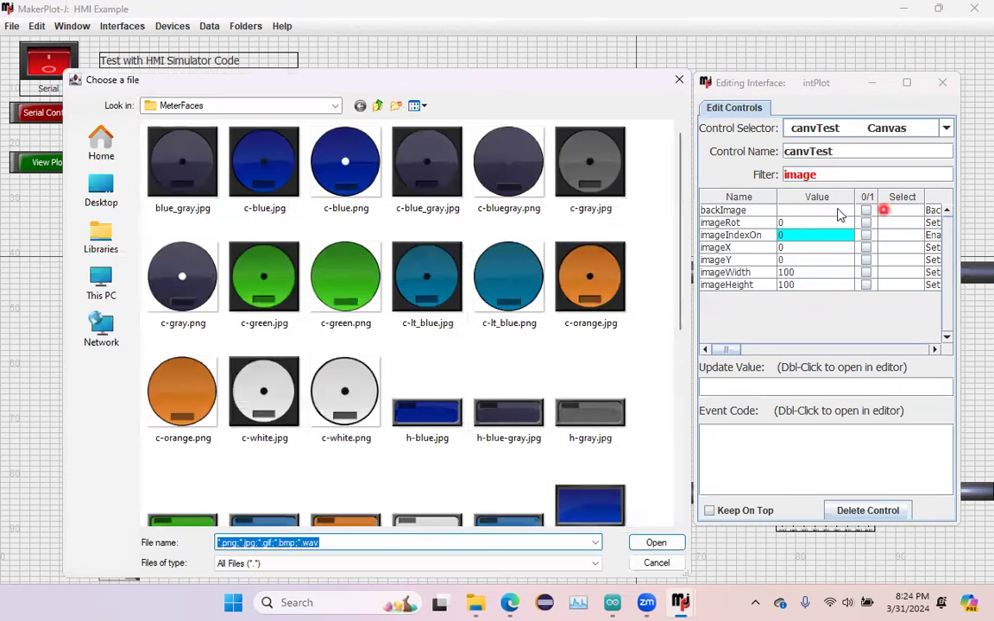
{"action": "left_click", "coordinate": [377, 105]}
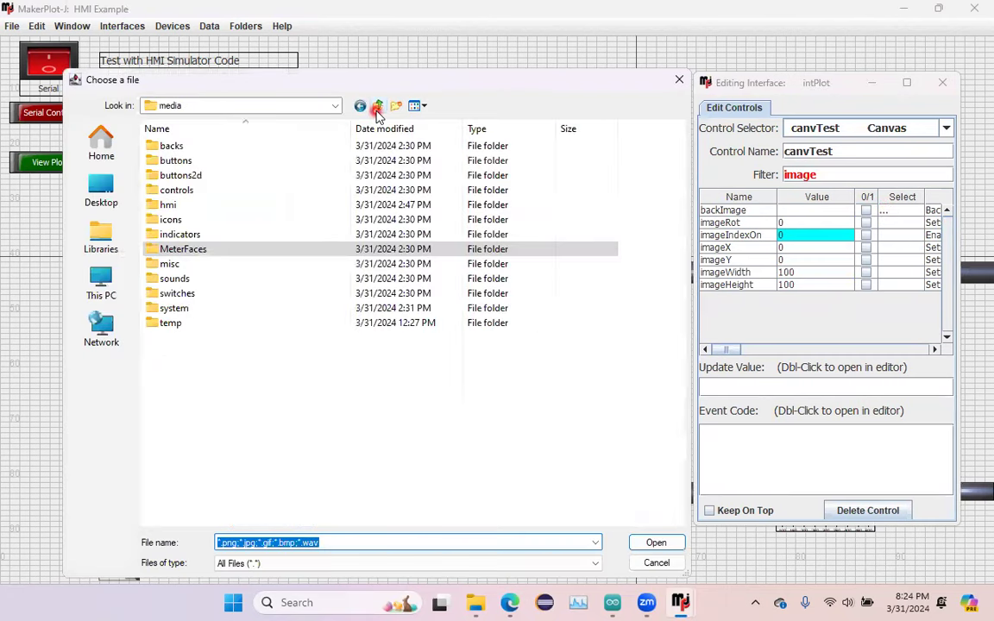
{"action": "double_click", "coordinate": [172, 204]}
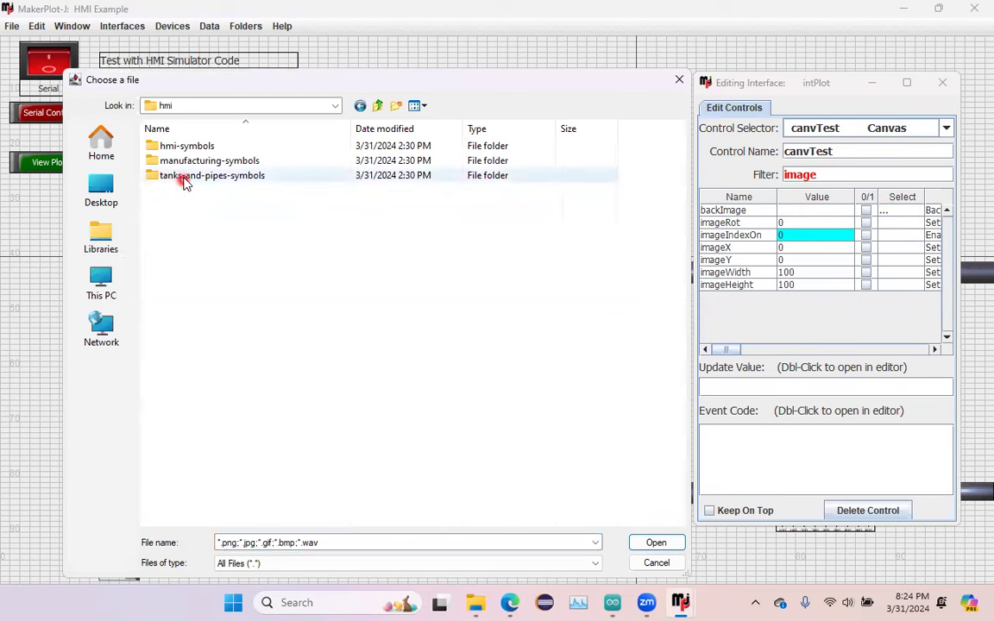
{"action": "double_click", "coordinate": [183, 146]}
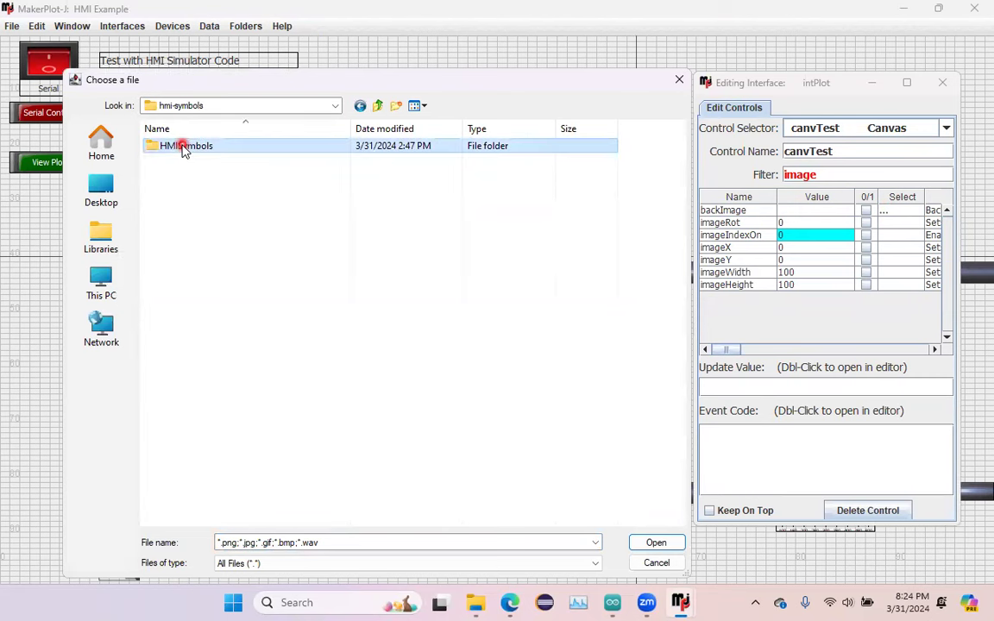
{"action": "double_click", "coordinate": [183, 148]}
{"action": "left_click", "coordinate": [174, 176]}
{"action": "double_click", "coordinate": [174, 176]}
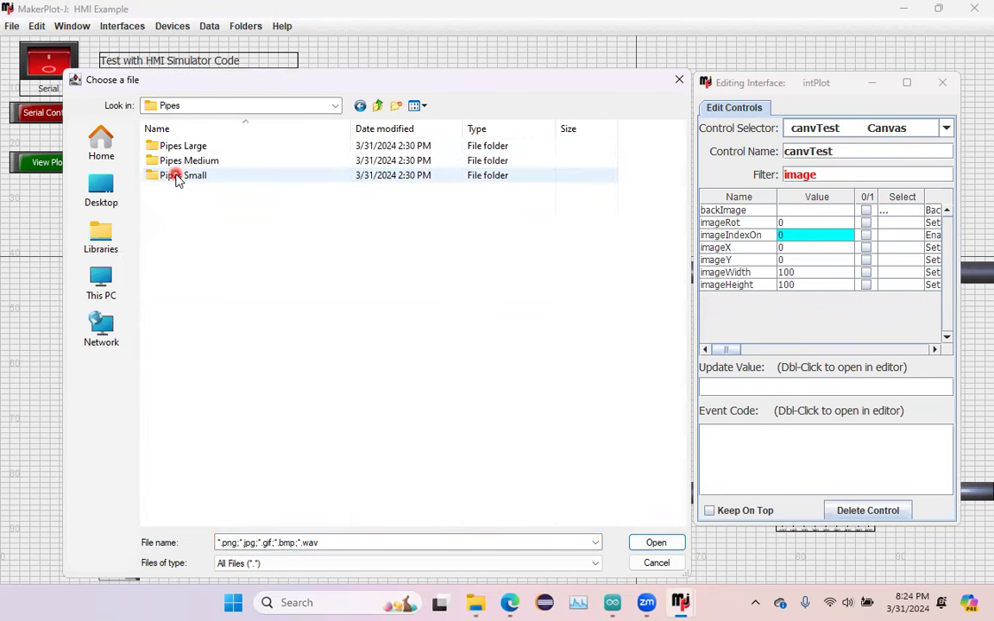
{"action": "double_click", "coordinate": [176, 176]}
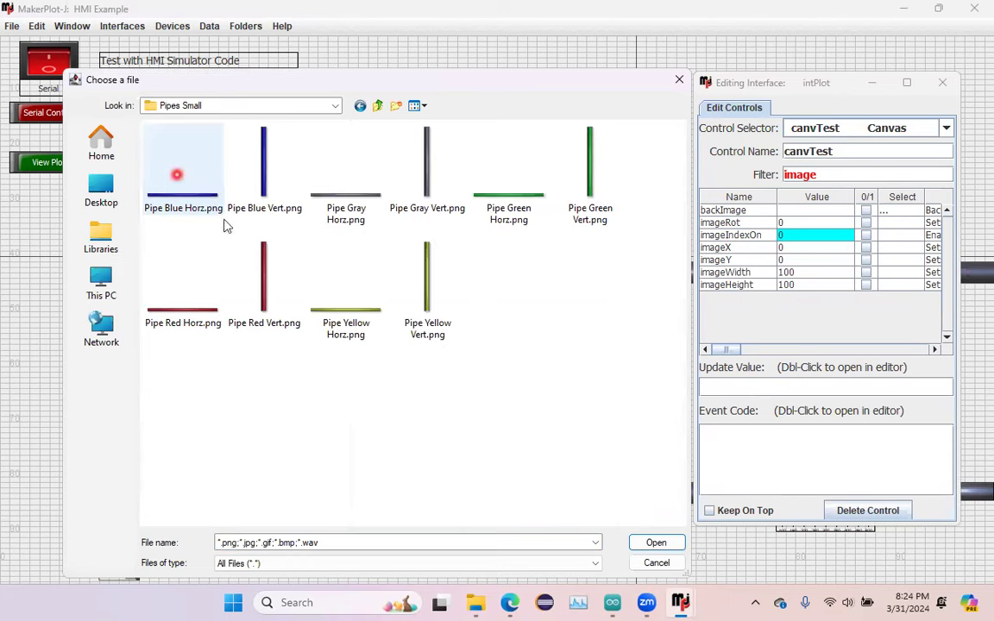
{"action": "left_click", "coordinate": [336, 312]}
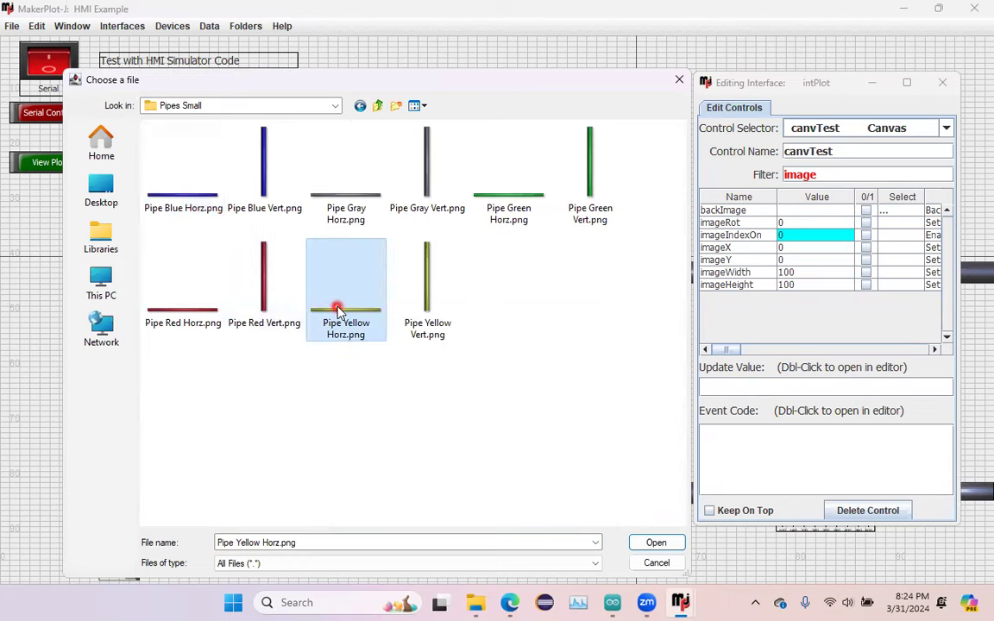
{"action": "left_click", "coordinate": [664, 541]}
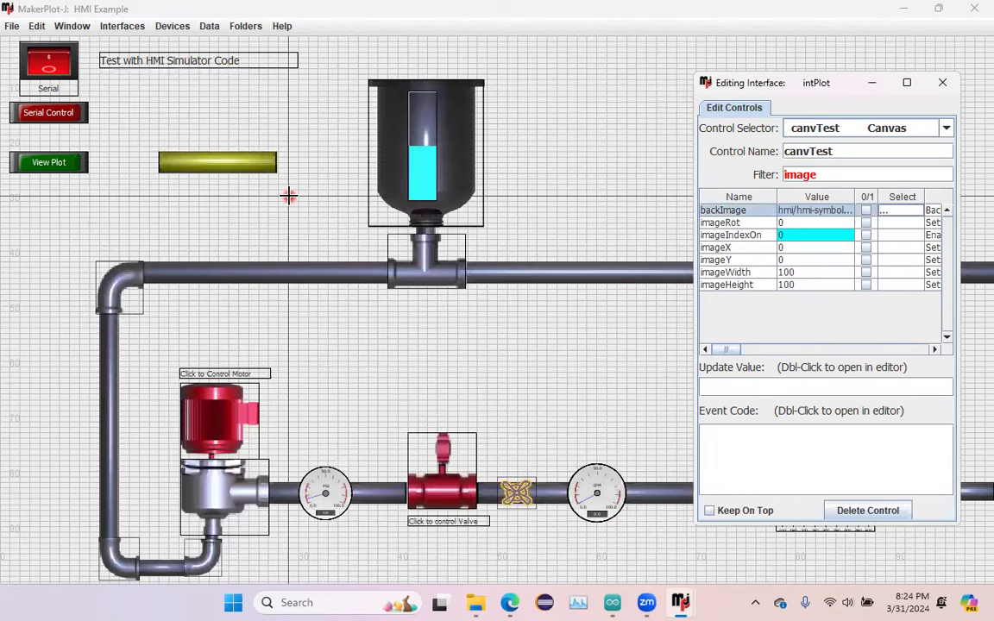
- Move the yellow pipe canvas to just above the upper horizontal pipe and lengthen it
{"action": "left_click_drag", "start_coordinate": [272, 164], "coordinate": [326, 232]}
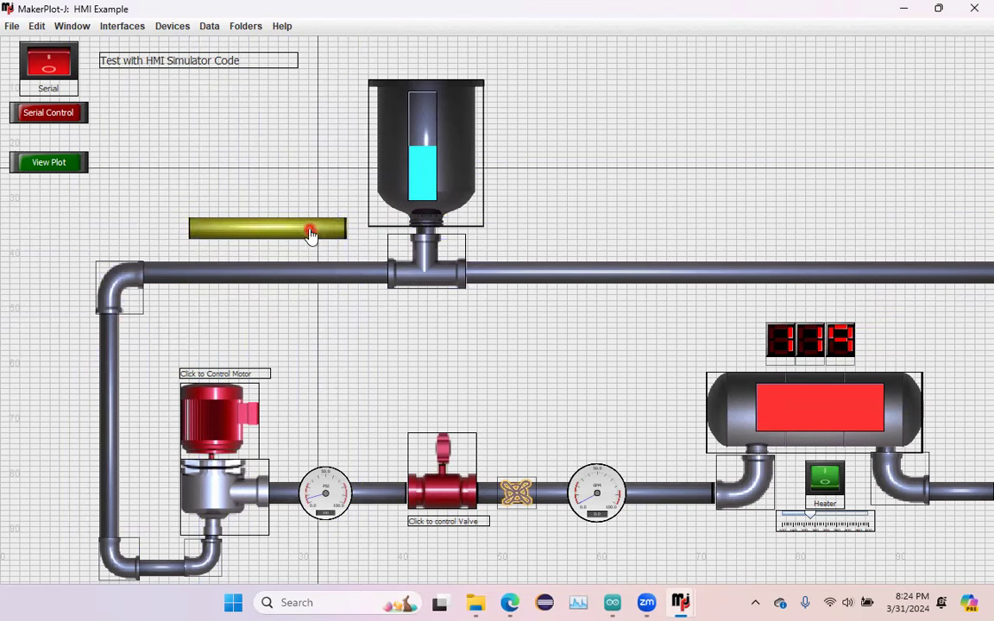
- Filter canvTest's properties by "zor" and set its zOrder to 0
{"action": "left_click", "coordinate": [311, 231]}
{"action": "double_click", "coordinate": [303, 230]}
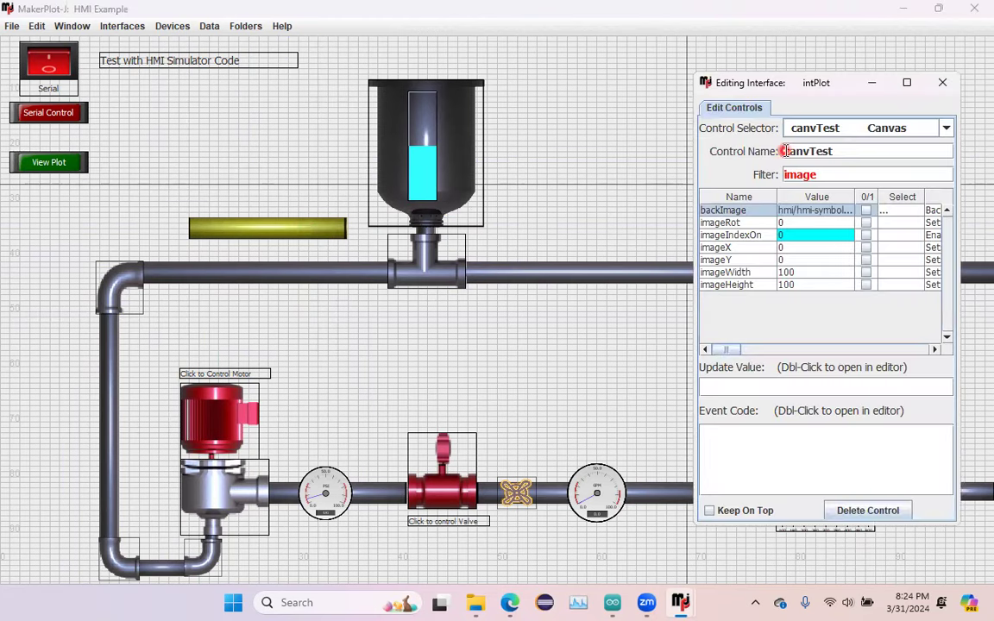
{"action": "double_click", "coordinate": [816, 175]}
{"action": "type", "text": "zor"}
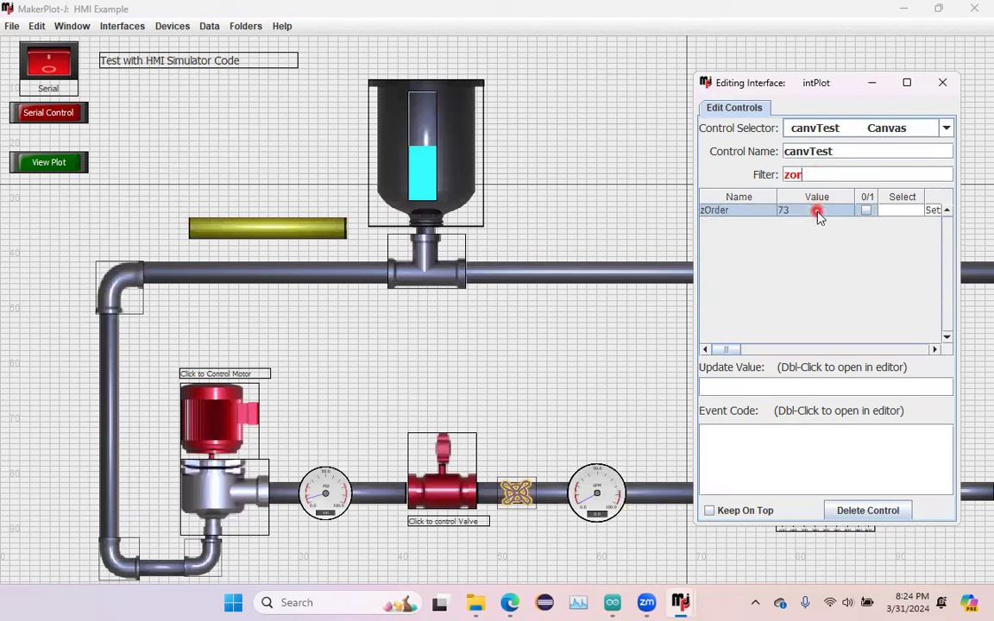
{"action": "double_click", "coordinate": [816, 210]}
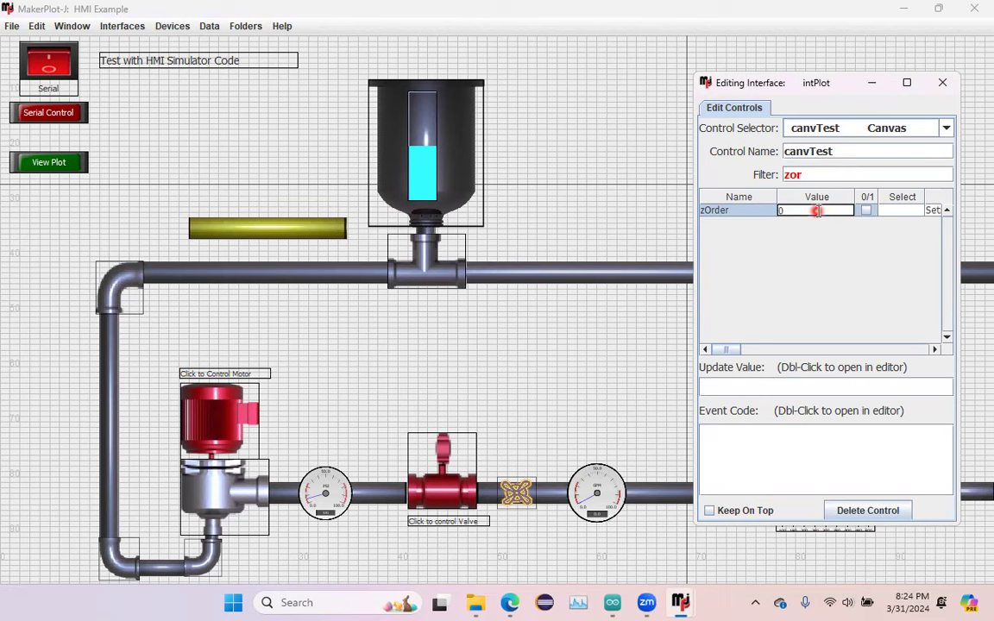
{"action": "key", "text": "Return"}
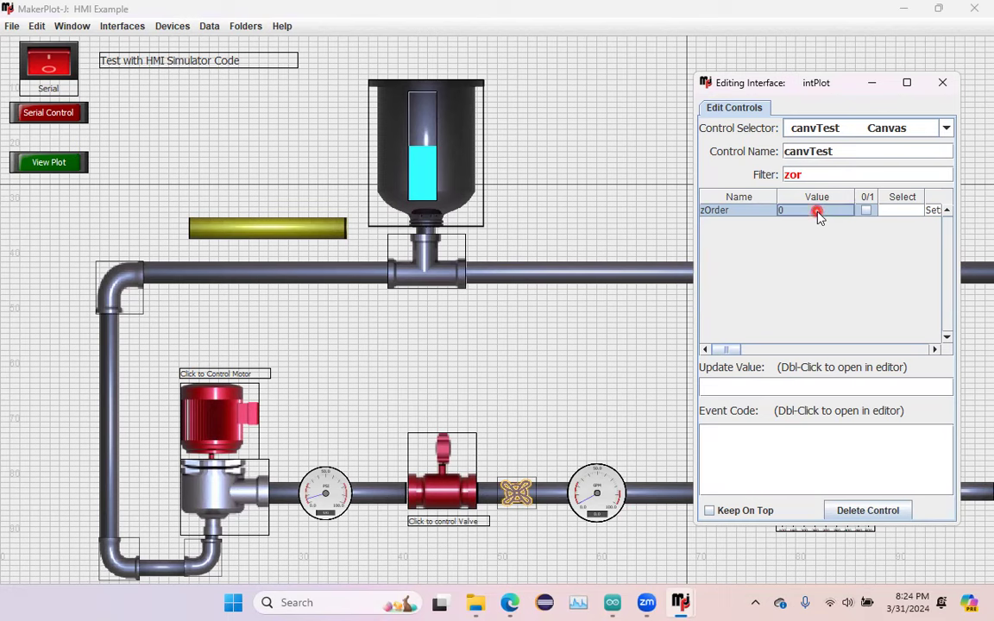
- Shift the yellow pipe canvas slightly toward the tank and delete it from the interface
{"action": "left_click", "coordinate": [332, 242]}
{"action": "left_click_drag", "start_coordinate": [343, 259], "coordinate": [334, 232]}
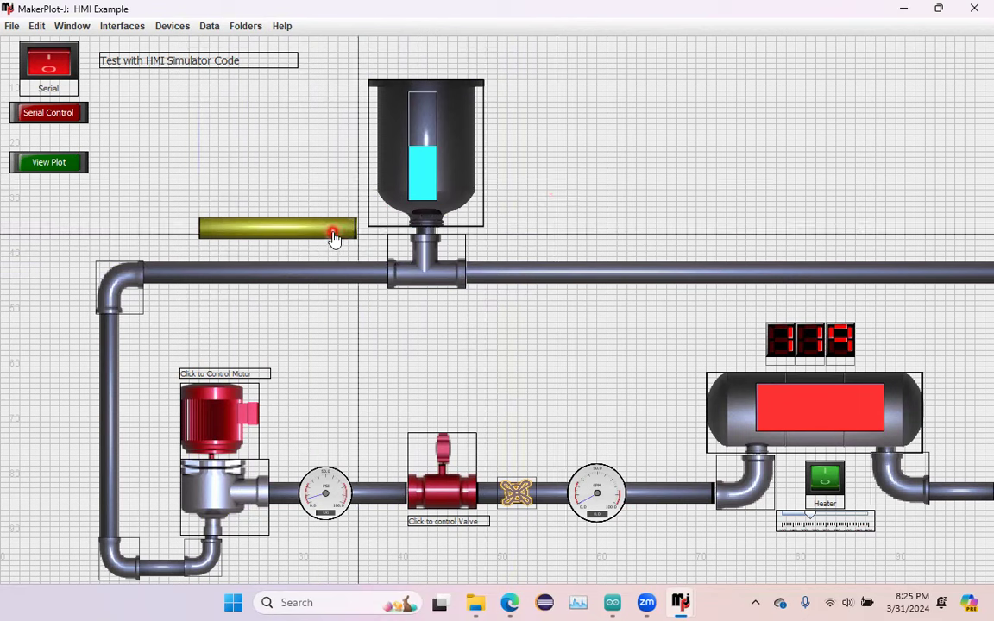
{"action": "key", "text": "Delete"}
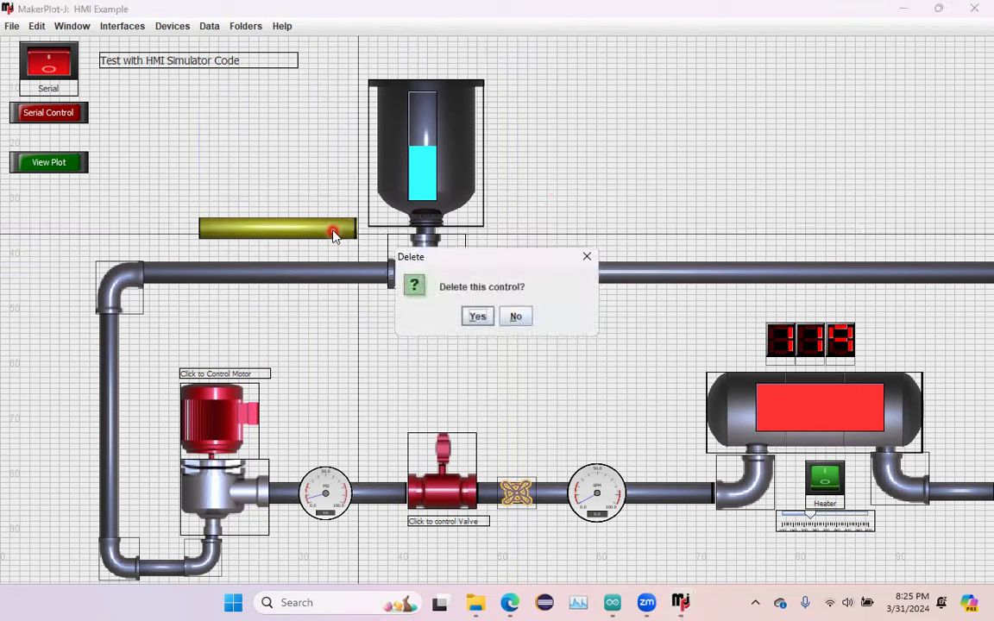
{"action": "left_click", "coordinate": [476, 314]}
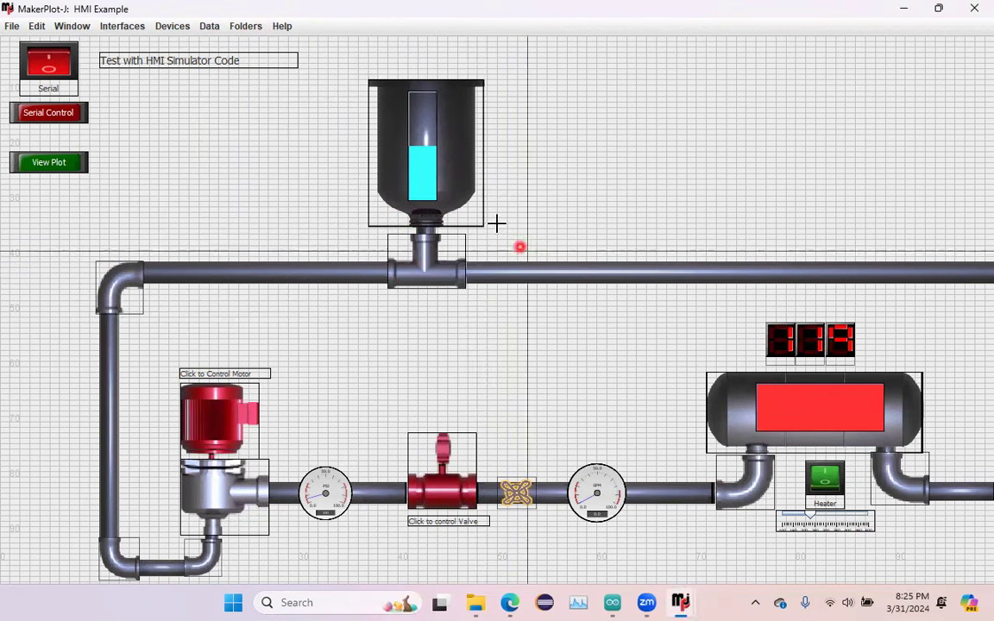
- Inspect the update values of the tank's cyan level bar, moved out of the tank and back, and of the red heat bar
{"action": "left_click", "coordinate": [409, 175]}
{"action": "left_click_drag", "start_coordinate": [410, 176], "coordinate": [261, 181]}
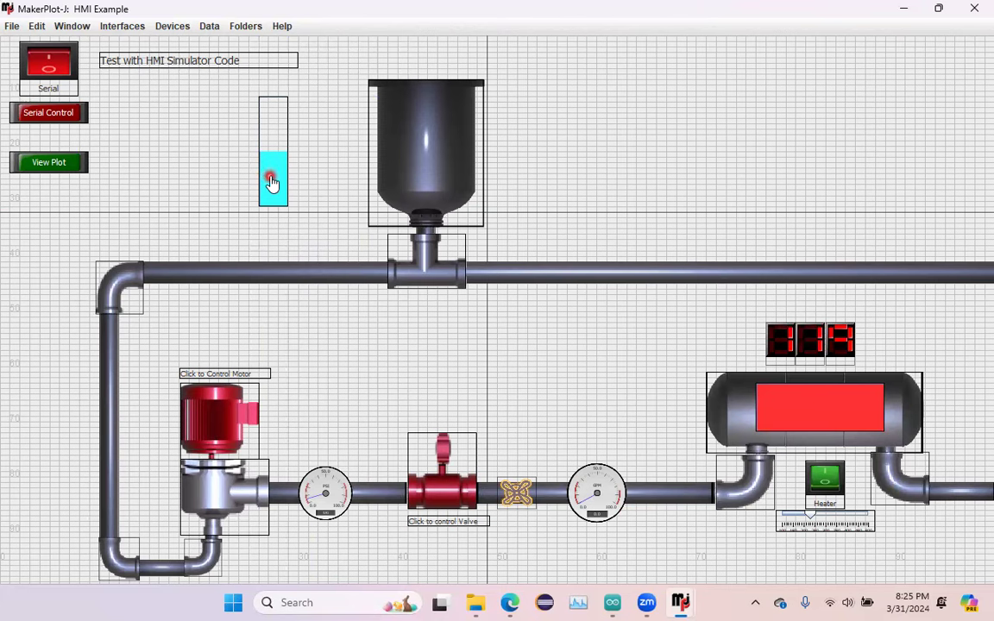
{"action": "double_click", "coordinate": [270, 181]}
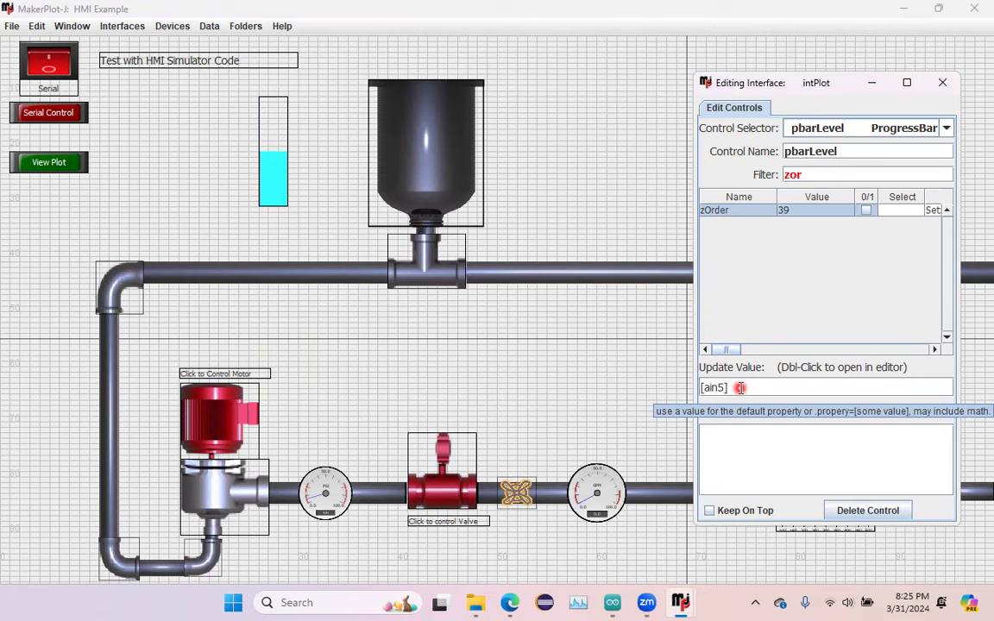
{"action": "left_click_drag", "start_coordinate": [272, 179], "coordinate": [426, 166]}
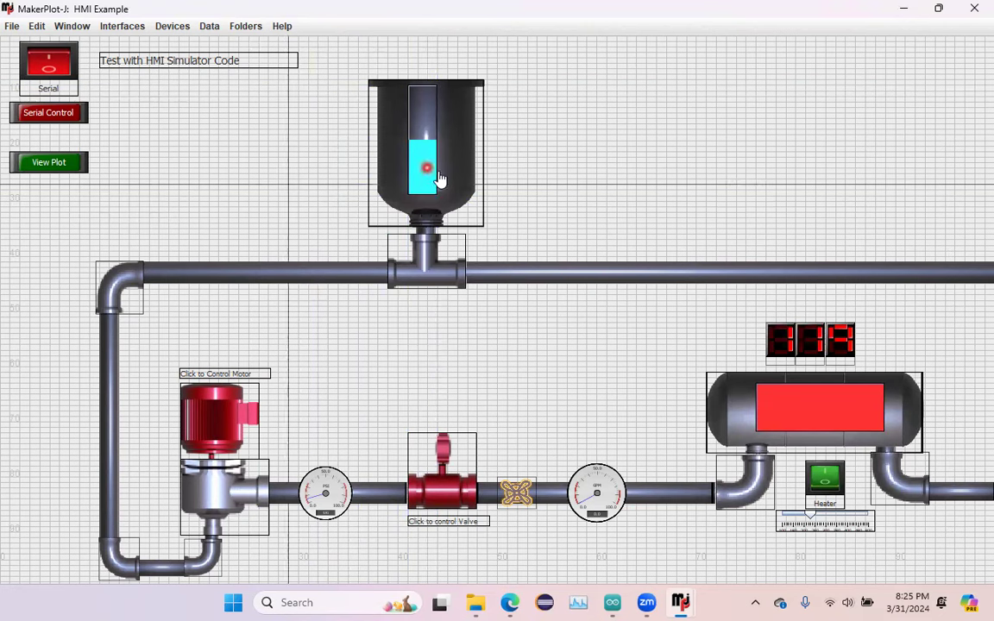
{"action": "right_click", "coordinate": [807, 415]}
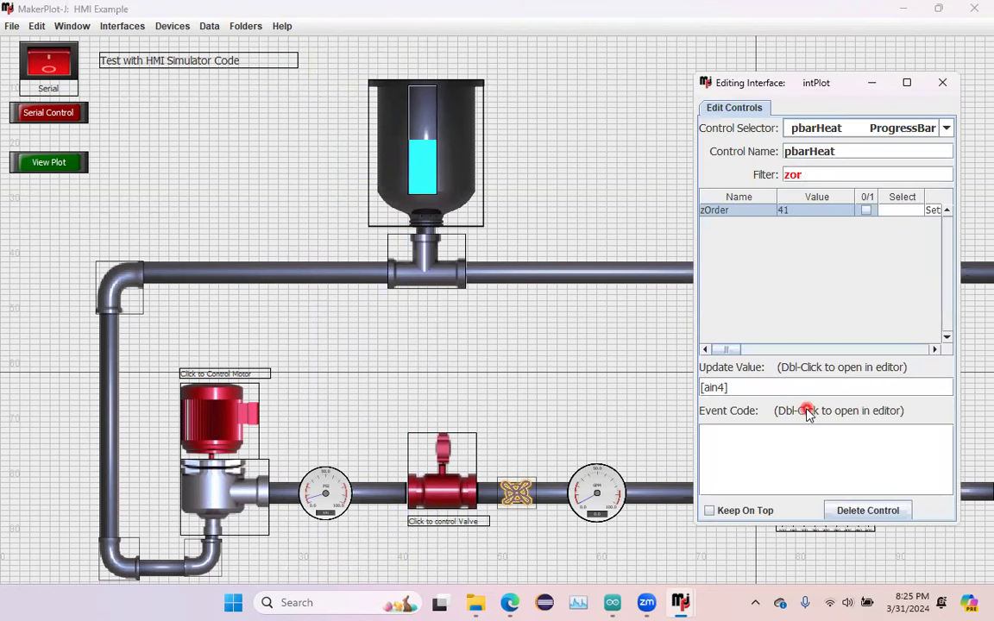
{"action": "left_click", "coordinate": [941, 84]}
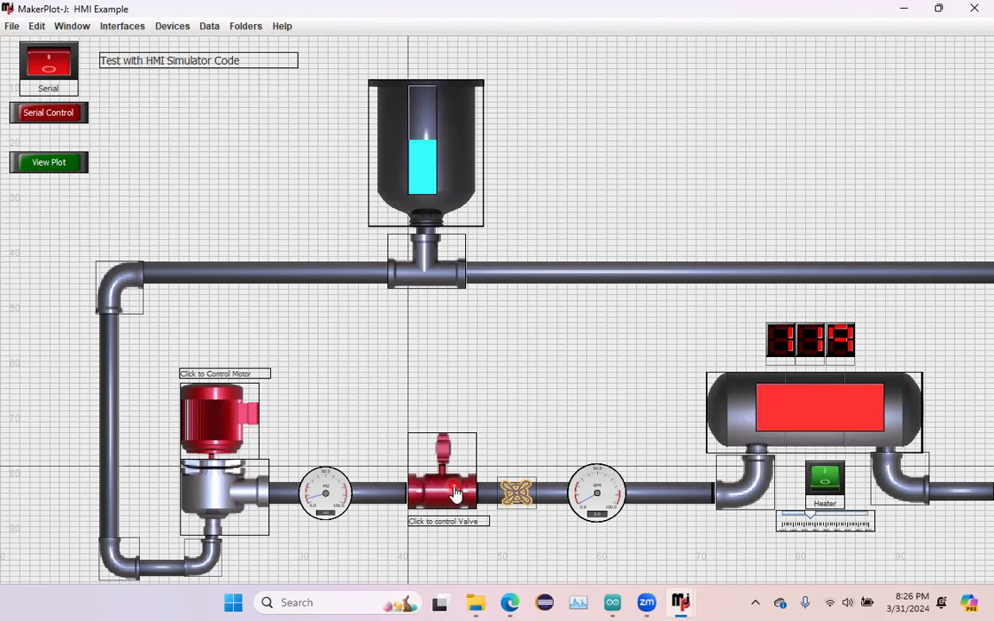
- Add a light-bulb image toggle button named itglMotor2 without text, drawn as a wide rectangle between the View Plot button and the tank
{"action": "right_click", "coordinate": [370, 370]}
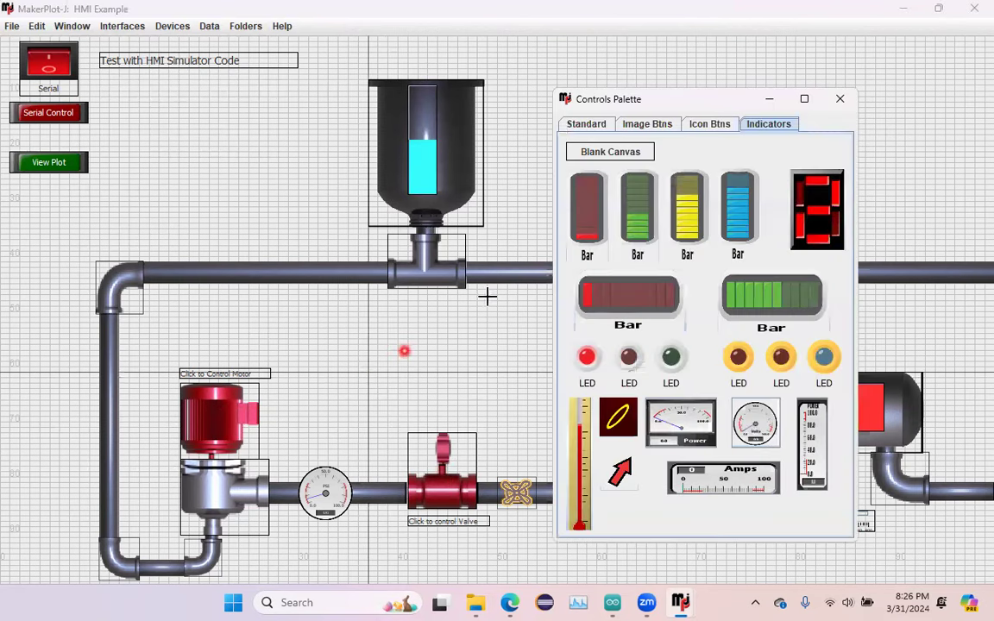
{"action": "left_click", "coordinate": [696, 127]}
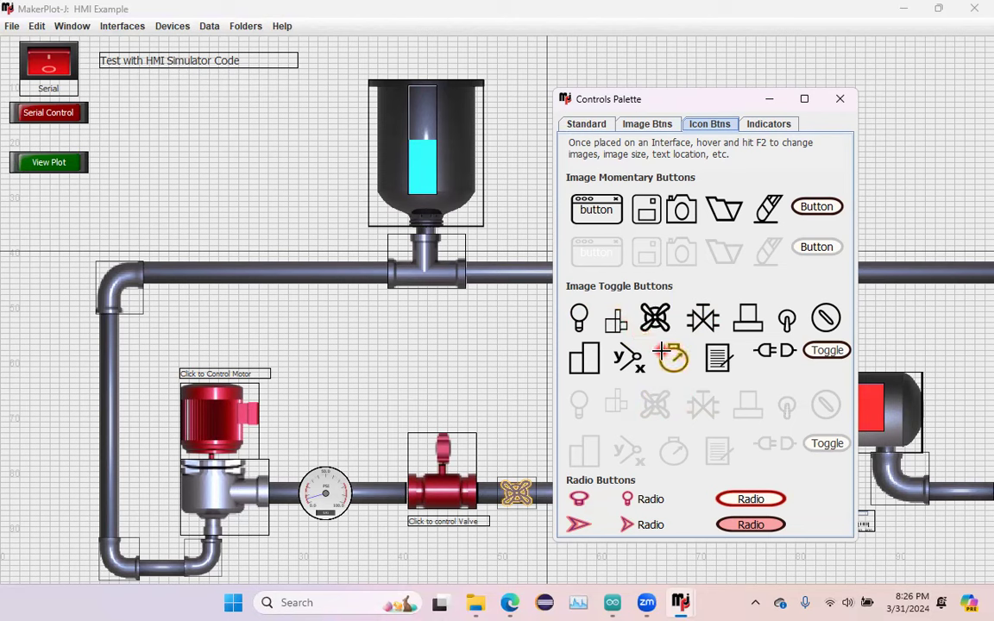
{"action": "left_click", "coordinate": [579, 317]}
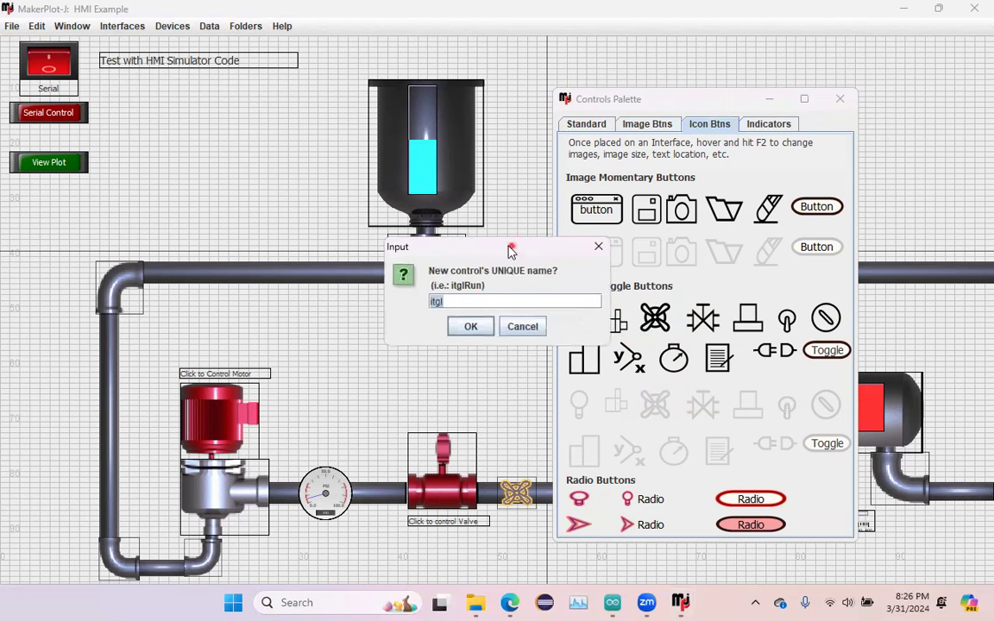
{"action": "left_click_drag", "start_coordinate": [512, 250], "coordinate": [268, 135]}
{"action": "left_click", "coordinate": [273, 188]}
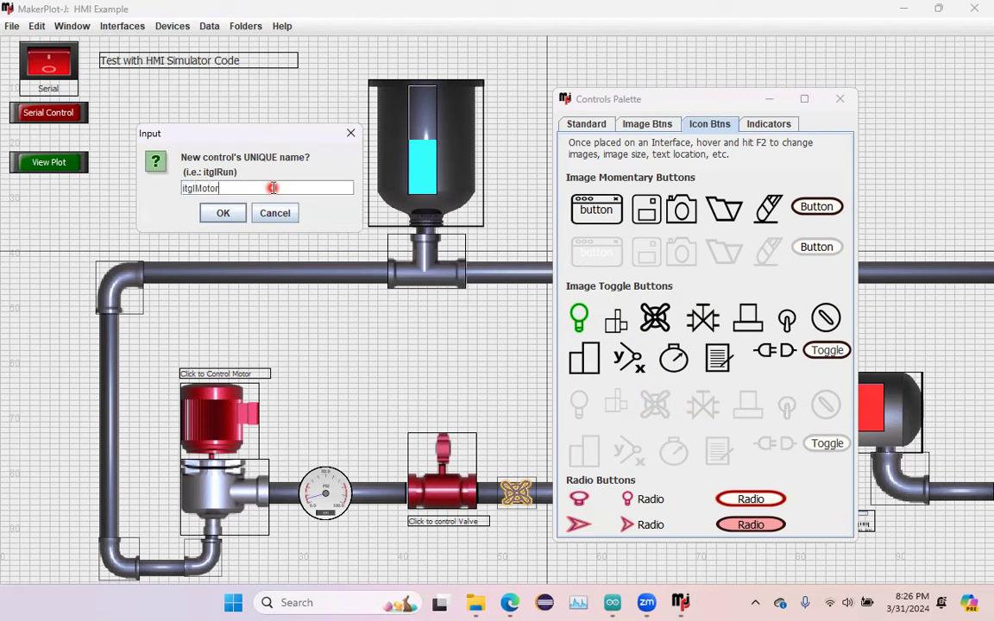
{"action": "key", "text": "Return"}
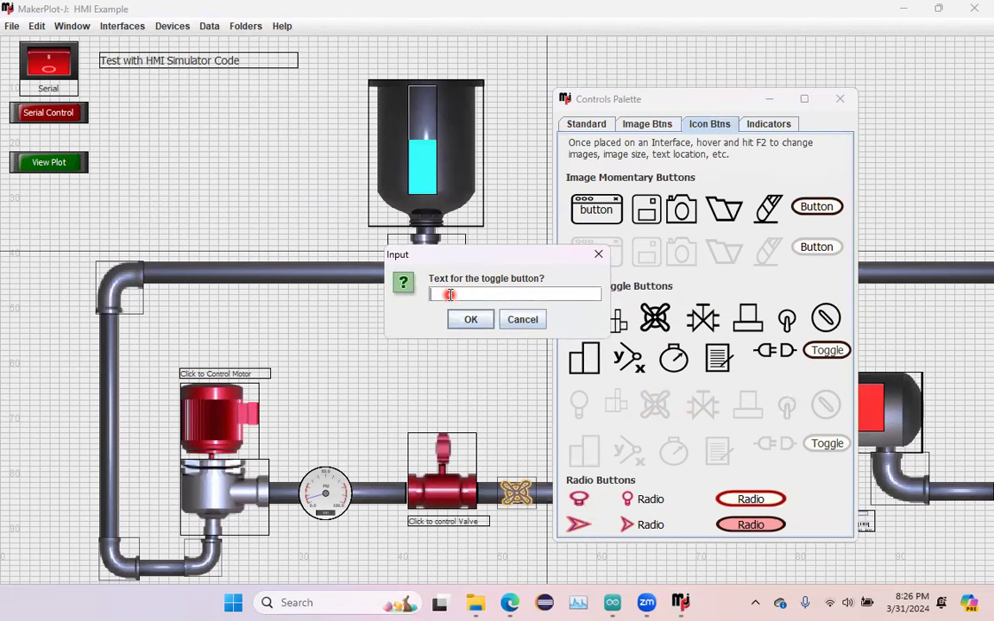
{"action": "key", "text": "Return"}
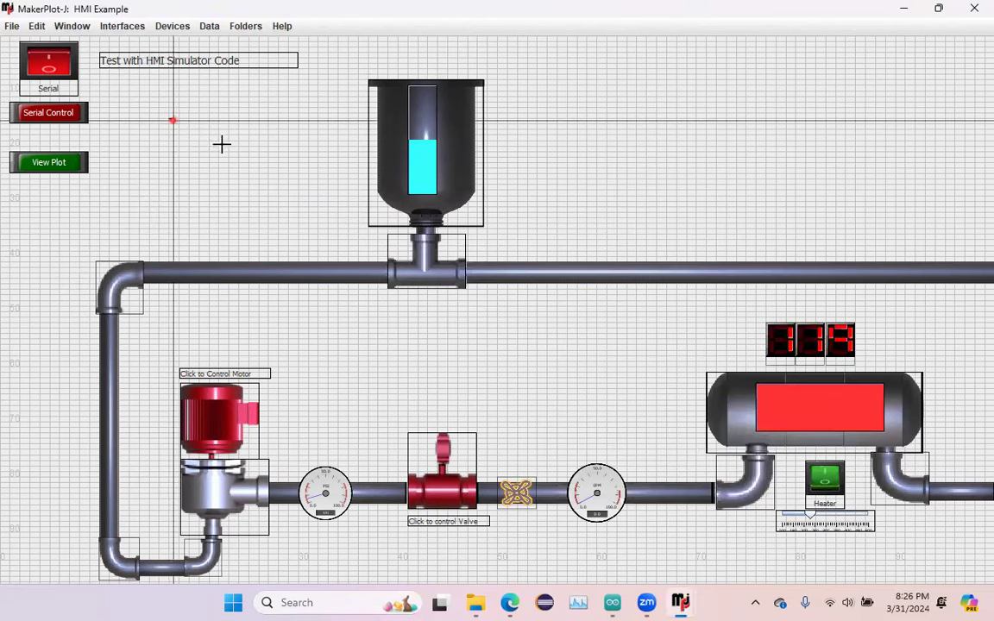
{"action": "left_click_drag", "start_coordinate": [170, 119], "coordinate": [318, 184]}
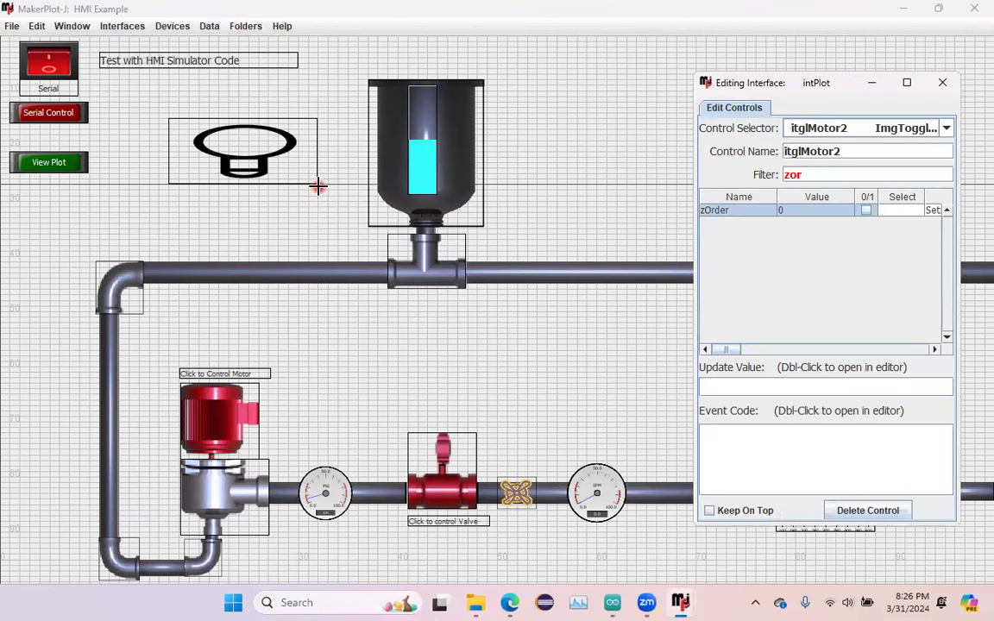
- Clear the property filter and set itglMotor2's icon to Motor1 Gray Right.png from the HMI symbols' Motors Small folder
{"action": "left_click", "coordinate": [280, 168]}
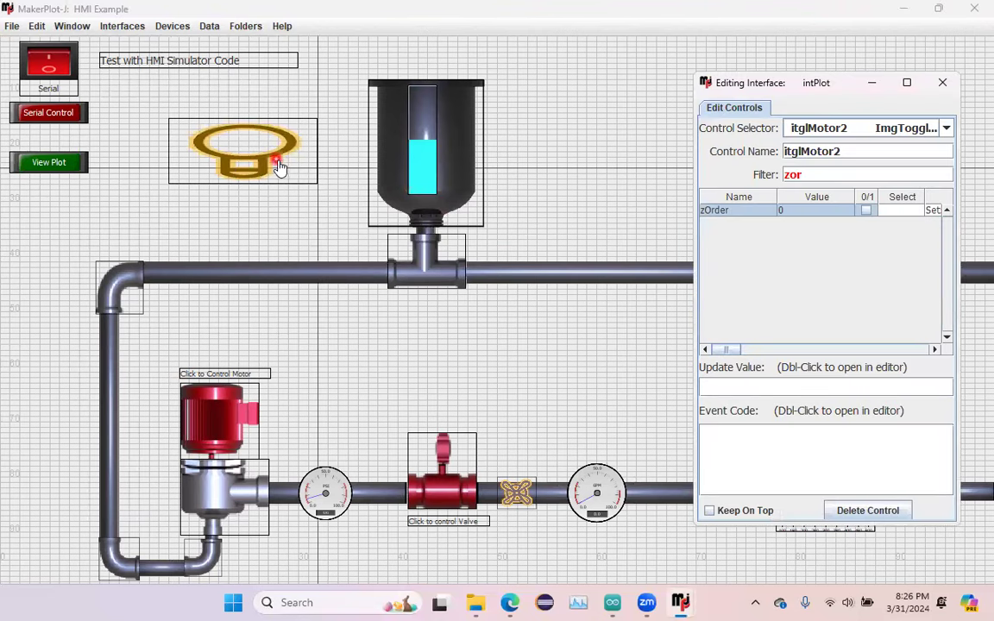
{"action": "left_click", "coordinate": [824, 175]}
{"action": "key", "text": "BackSpace"}
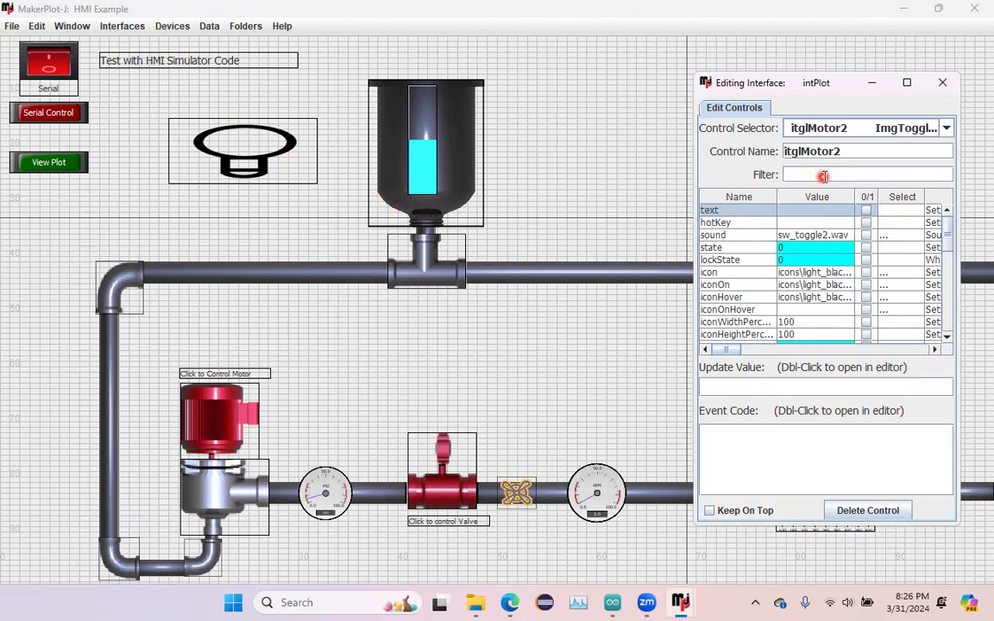
{"action": "left_click", "coordinate": [890, 272]}
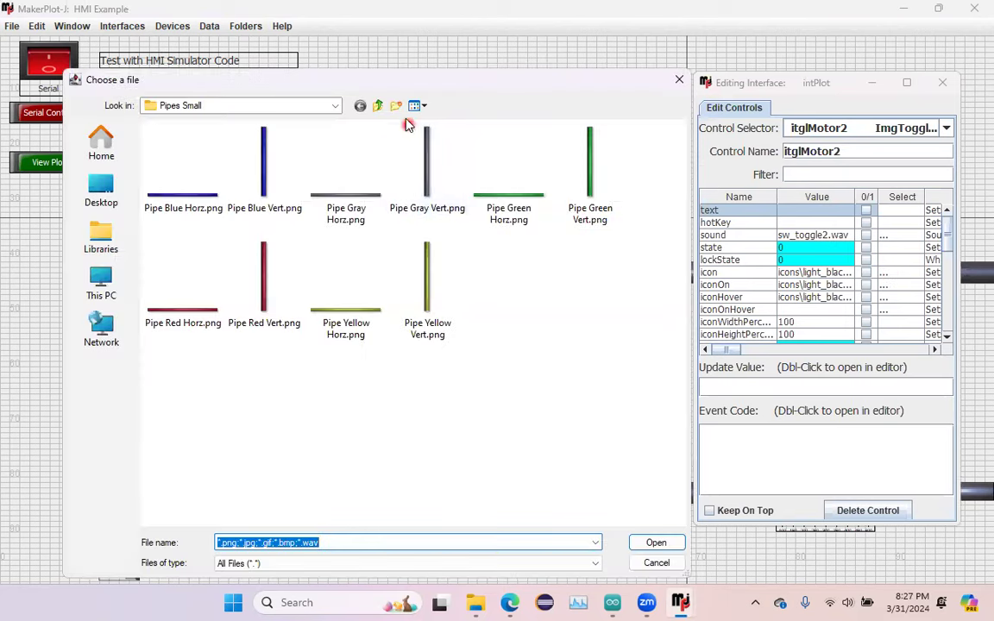
{"action": "left_click", "coordinate": [380, 106]}
{"action": "left_click", "coordinate": [379, 106]}
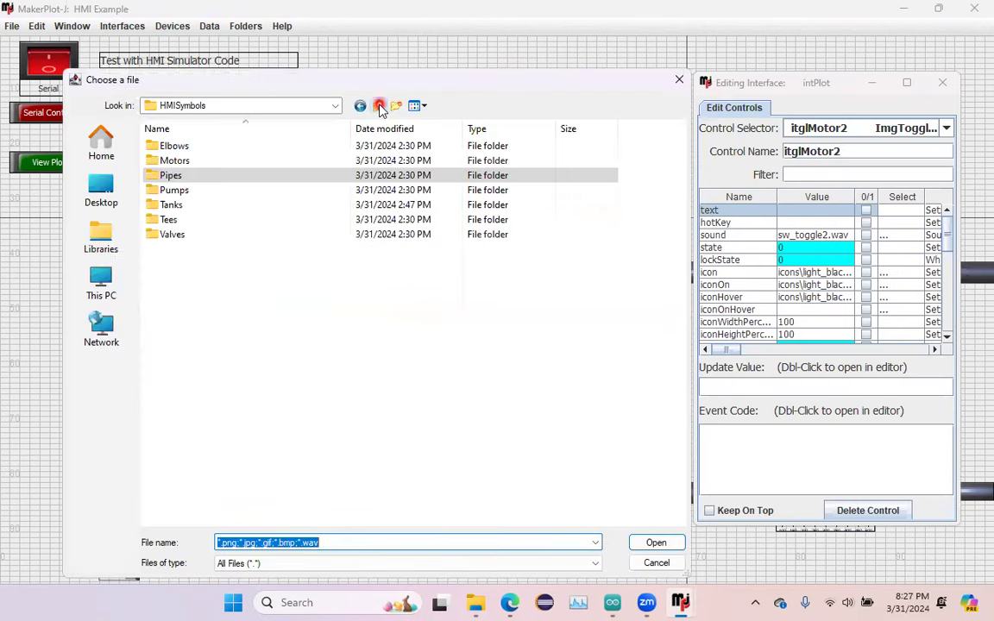
{"action": "double_click", "coordinate": [241, 162]}
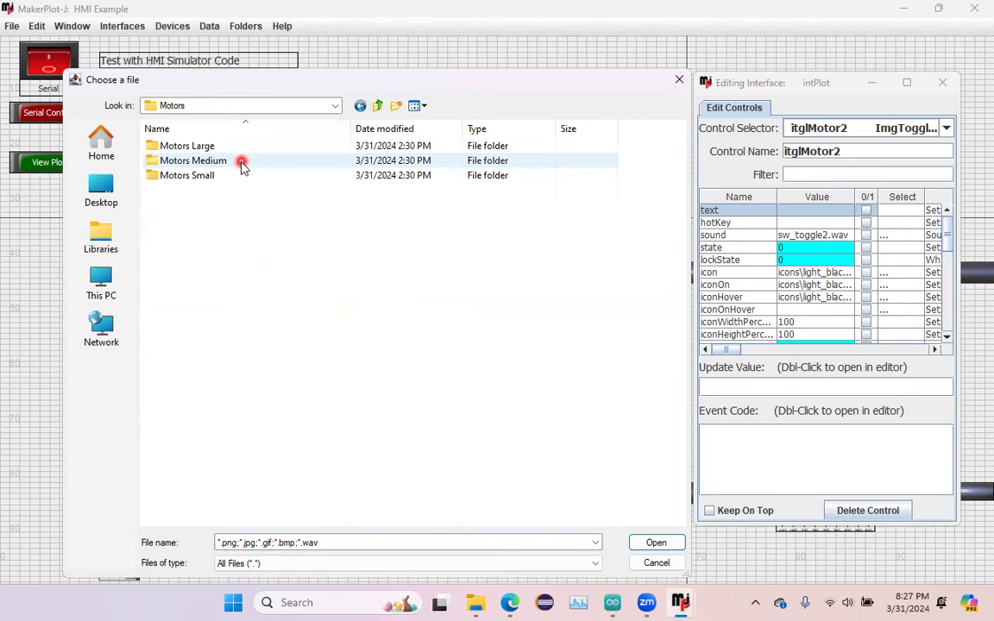
{"action": "double_click", "coordinate": [231, 174]}
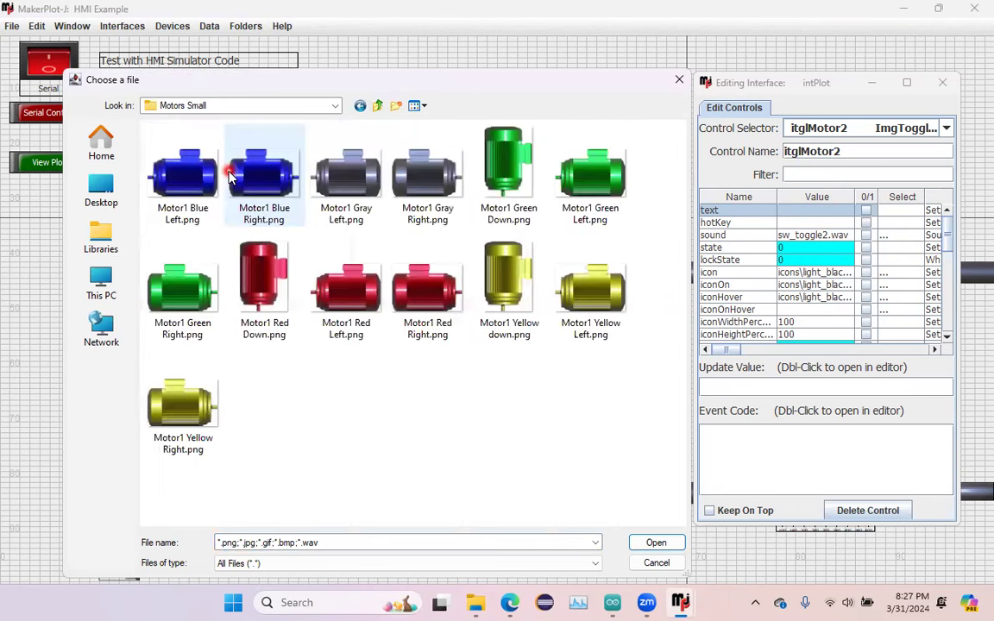
{"action": "left_click", "coordinate": [407, 168]}
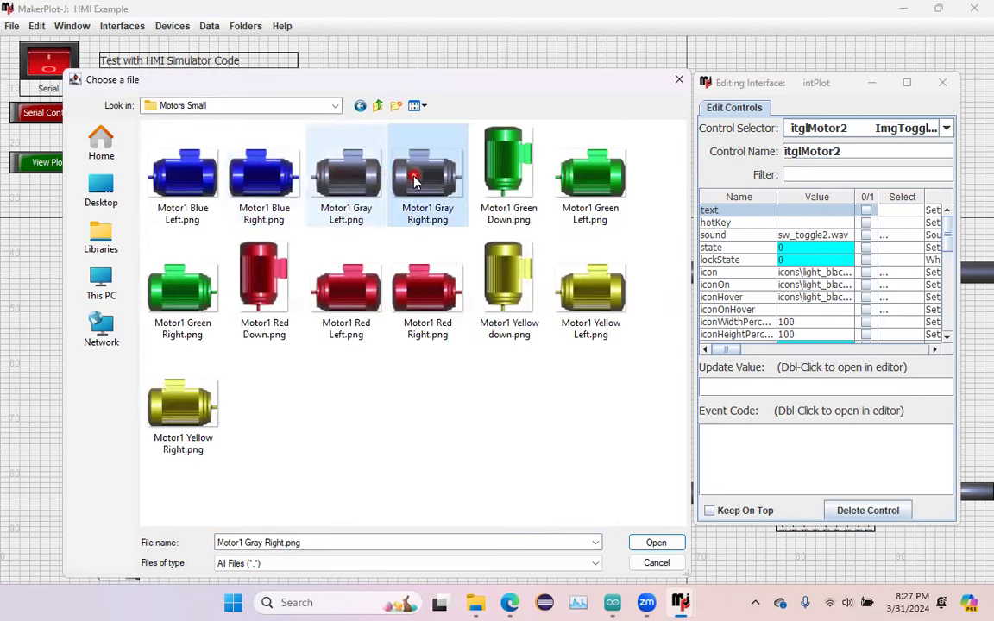
{"action": "left_click", "coordinate": [652, 545]}
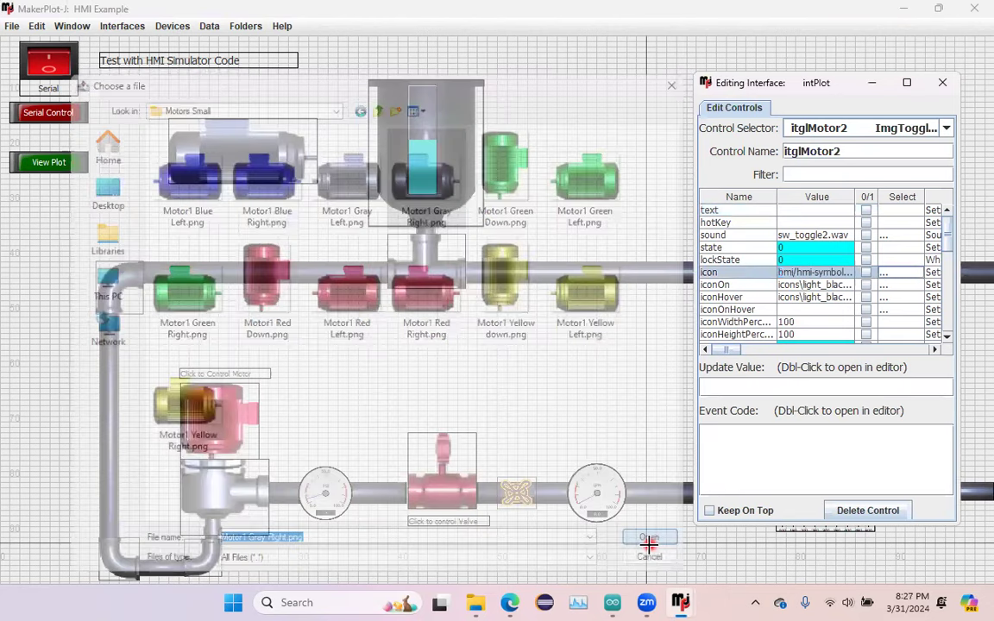
- Set itglMotor2's iconOn to Motor1 Green Right.png and its iconHover to Motor1 Yellow Right.png
{"action": "left_click", "coordinate": [885, 285]}
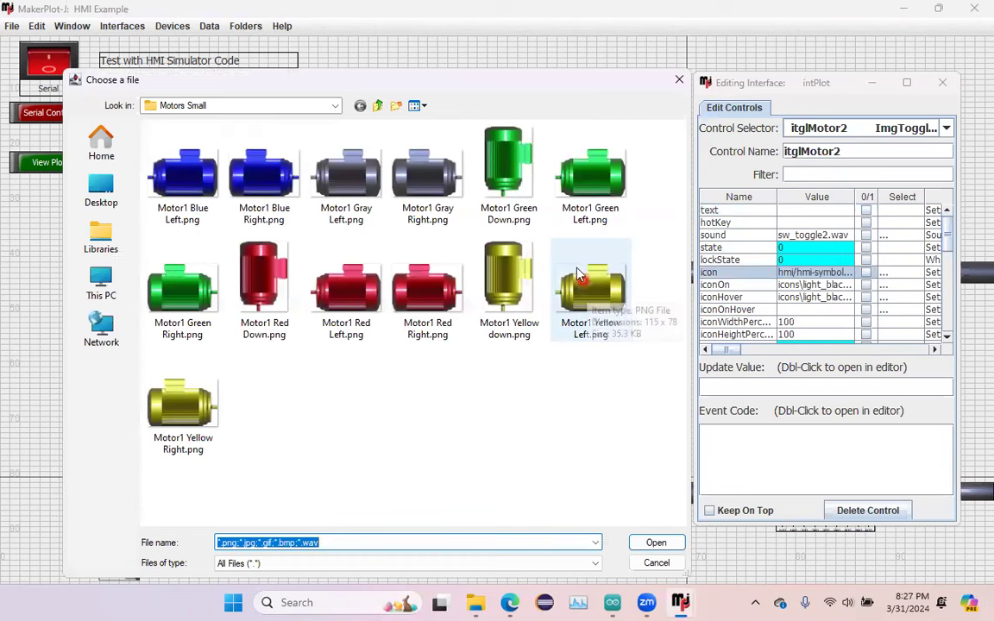
{"action": "left_click", "coordinate": [193, 287]}
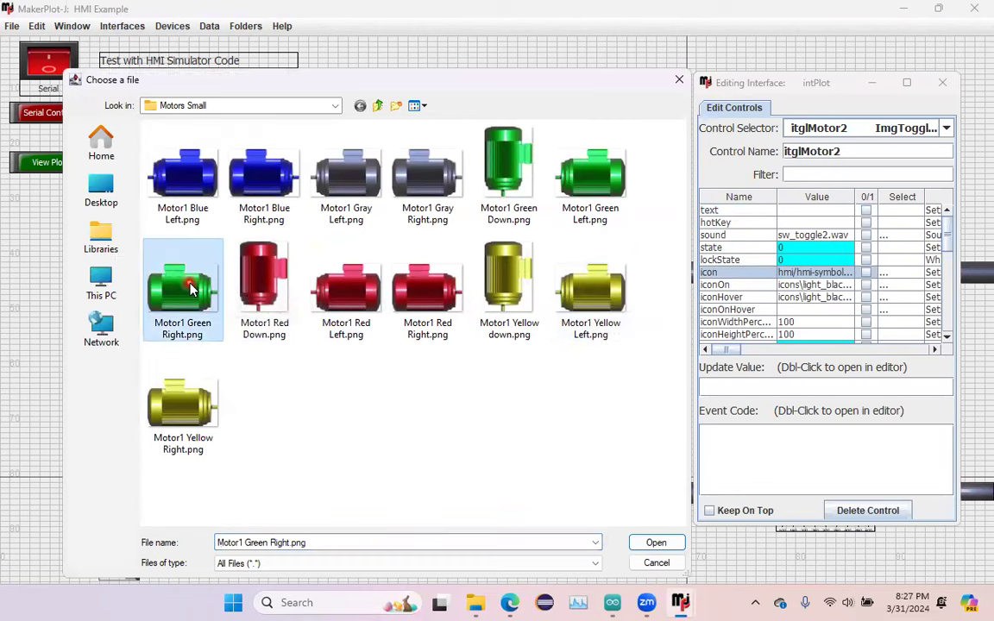
{"action": "left_click", "coordinate": [657, 542]}
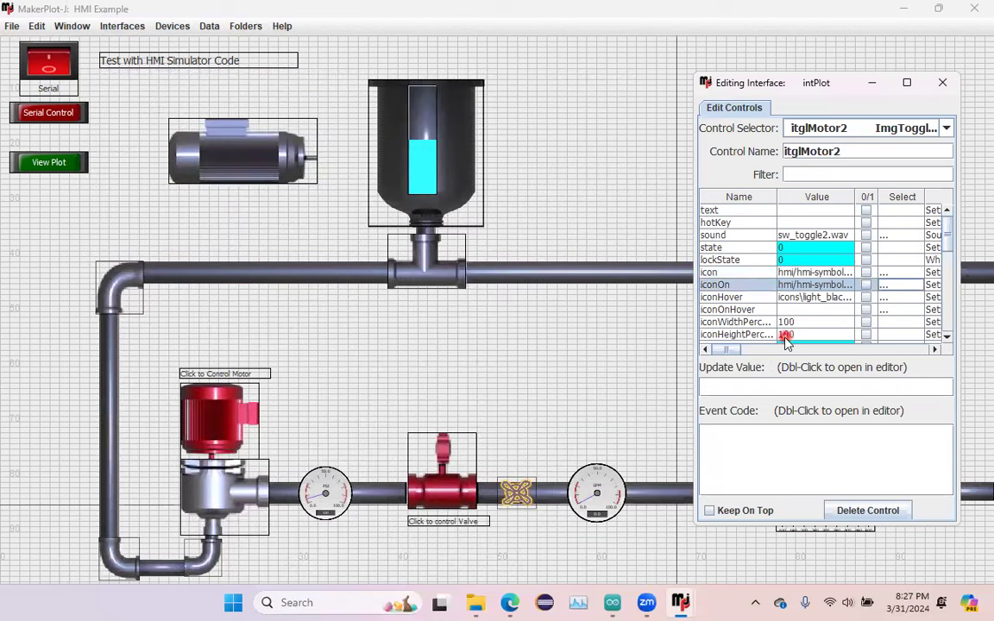
{"action": "left_click", "coordinate": [885, 299]}
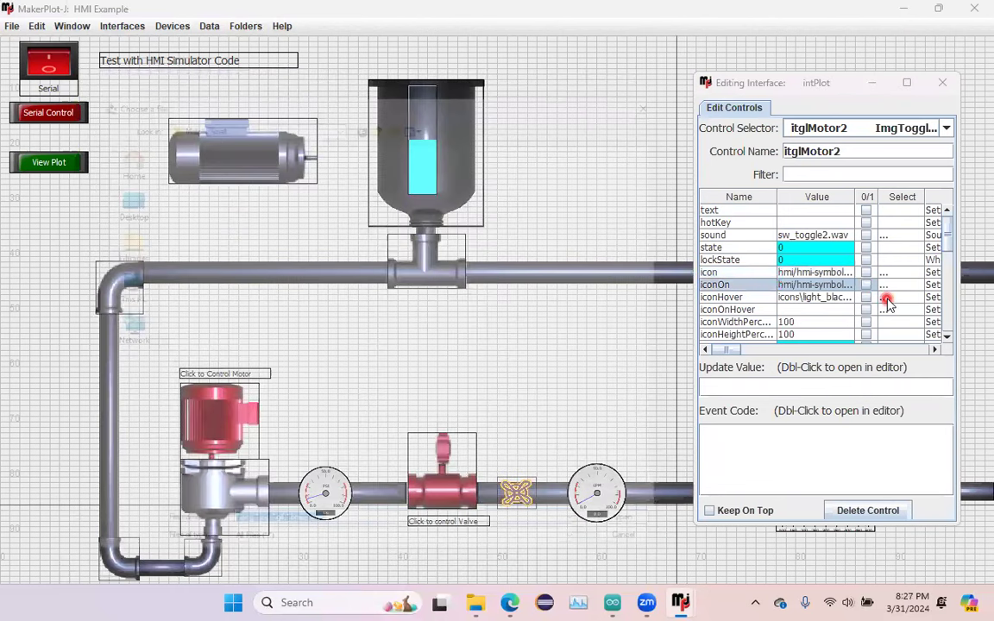
{"action": "left_click", "coordinate": [179, 408]}
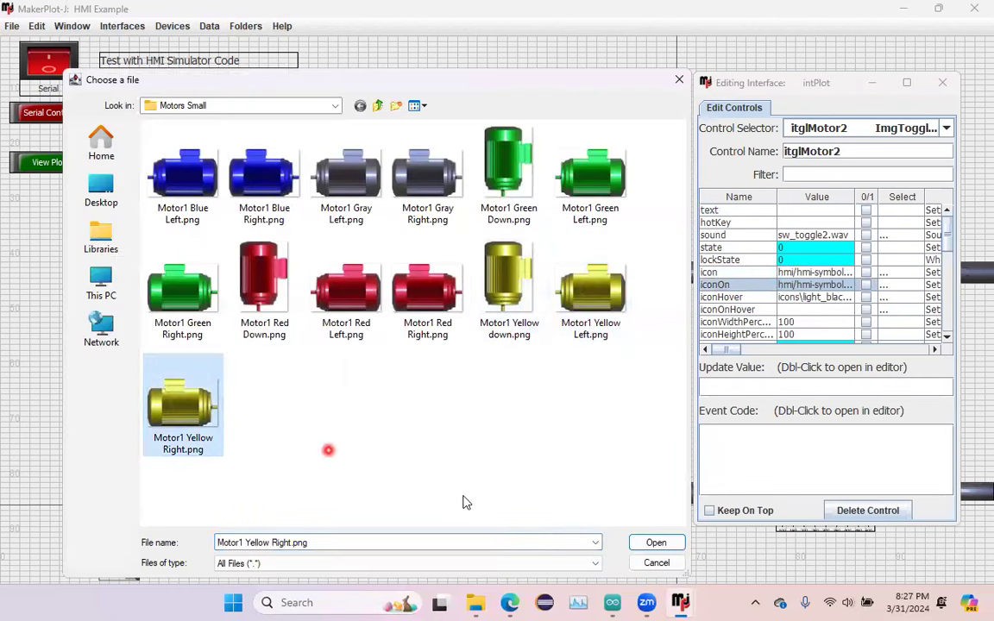
{"action": "left_click", "coordinate": [648, 542]}
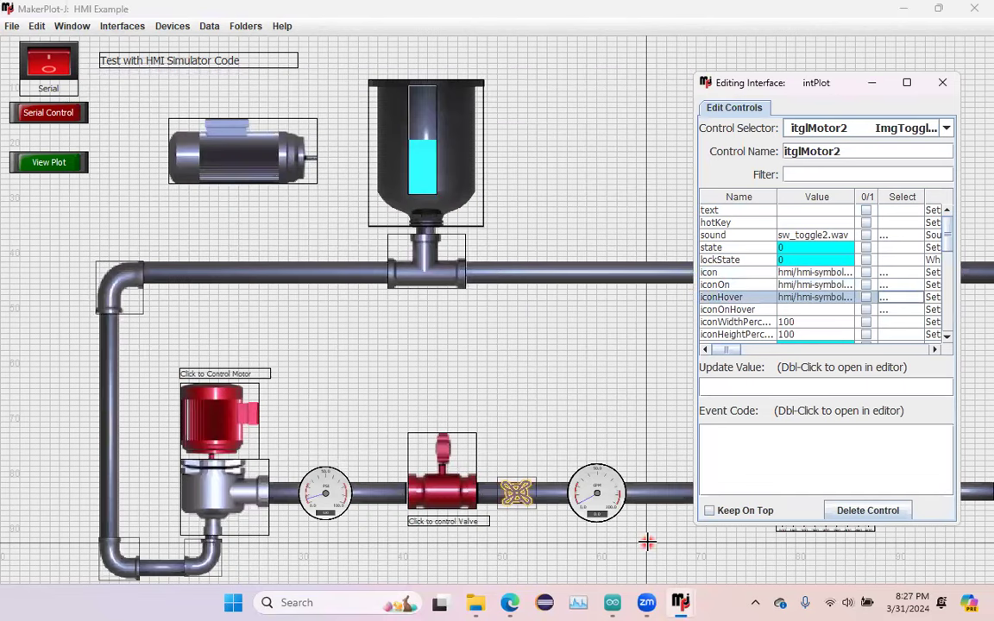
- Leave edit mode and toggle the new motor button to test its on image
{"action": "double_click", "coordinate": [507, 408]}
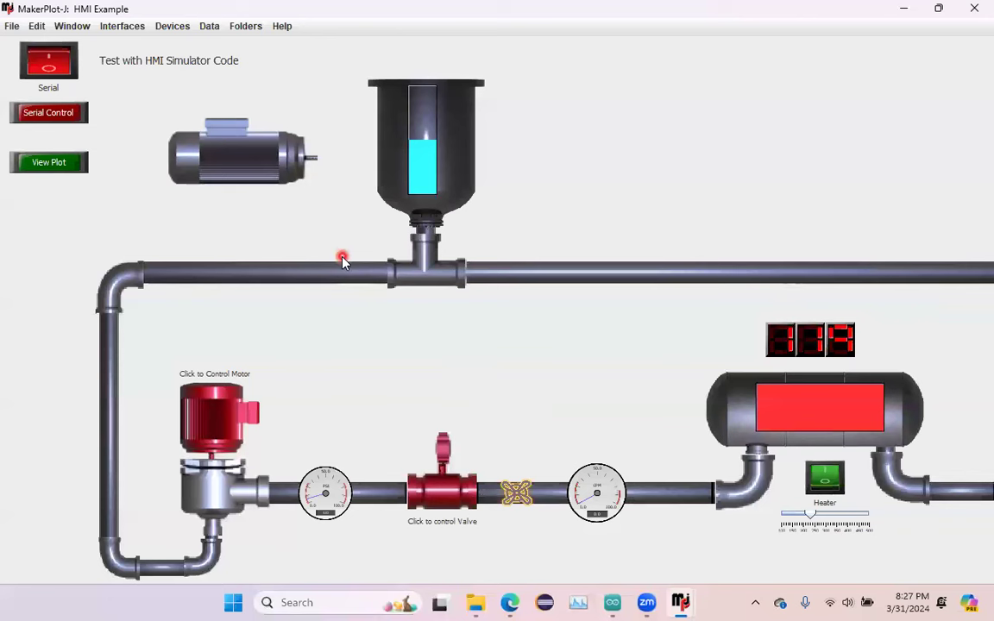
{"action": "left_click", "coordinate": [255, 162]}
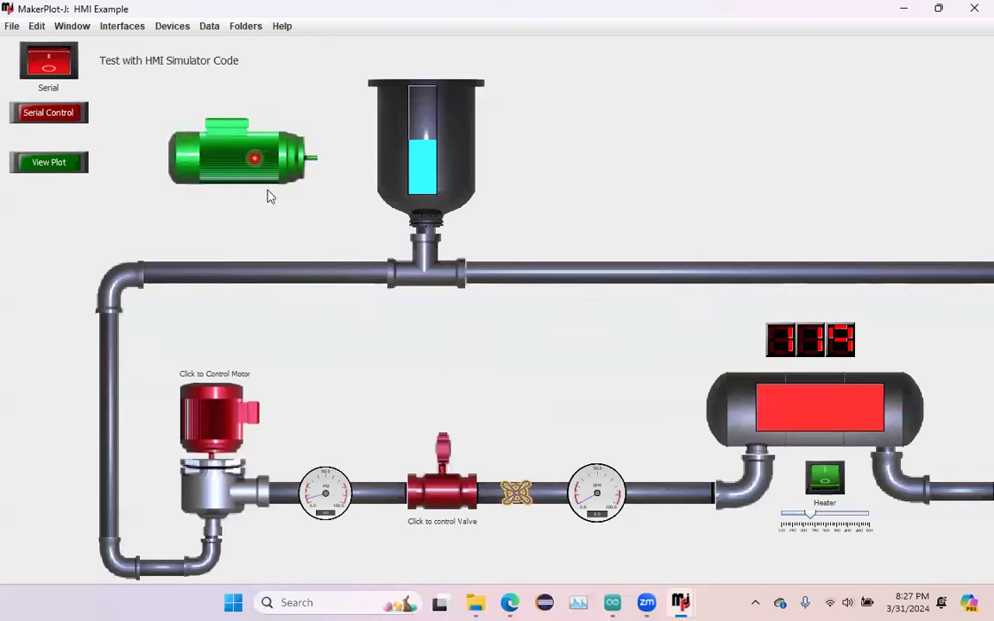
- Toggle the new motor button off and on several times to compare its off, hover and on images
{"action": "left_click", "coordinate": [240, 162]}
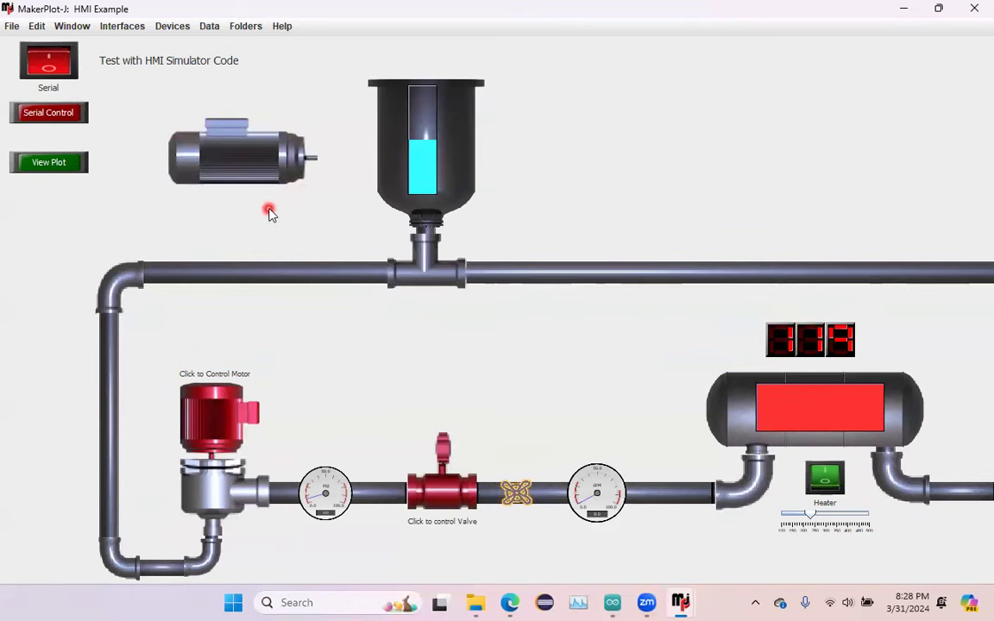
{"action": "left_click", "coordinate": [250, 174]}
{"action": "left_click", "coordinate": [250, 174]}
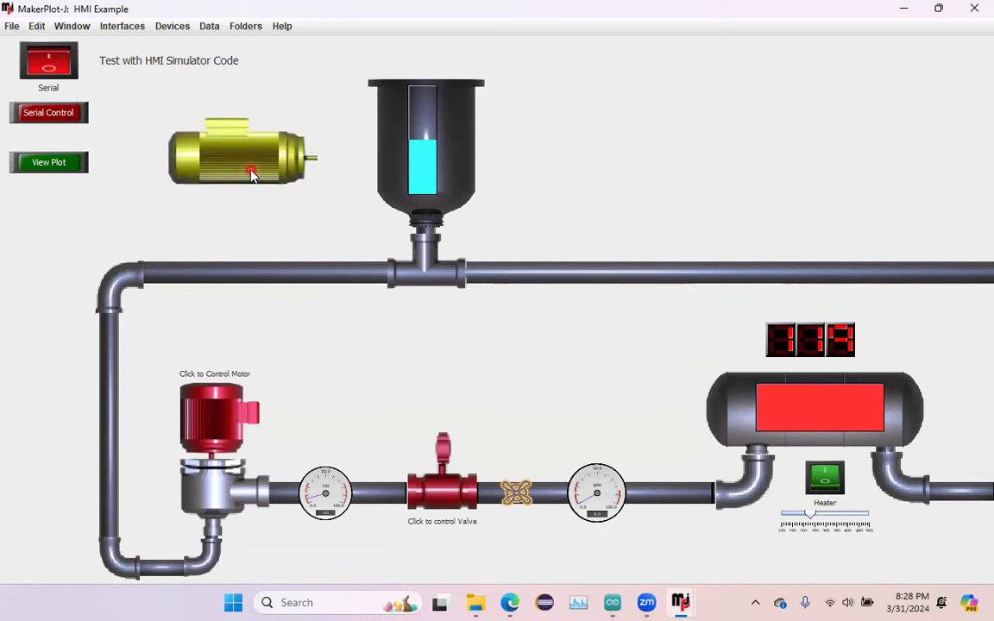
{"action": "left_click", "coordinate": [242, 169]}
{"action": "left_click", "coordinate": [242, 169]}
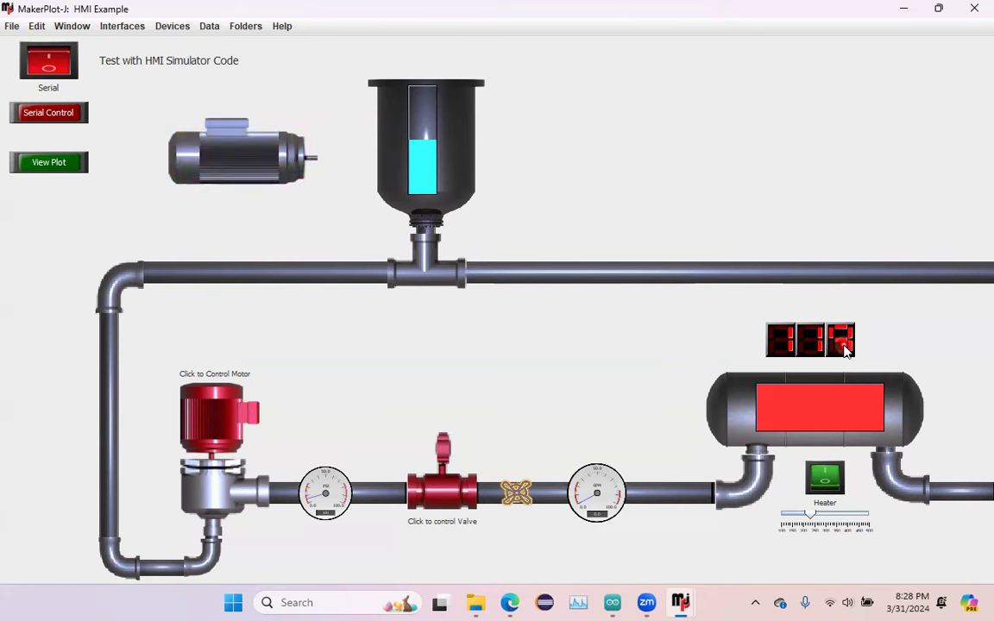
- View the seven-segment digit among the available indicator controls and close the Controls Palette
{"action": "right_click", "coordinate": [681, 335]}
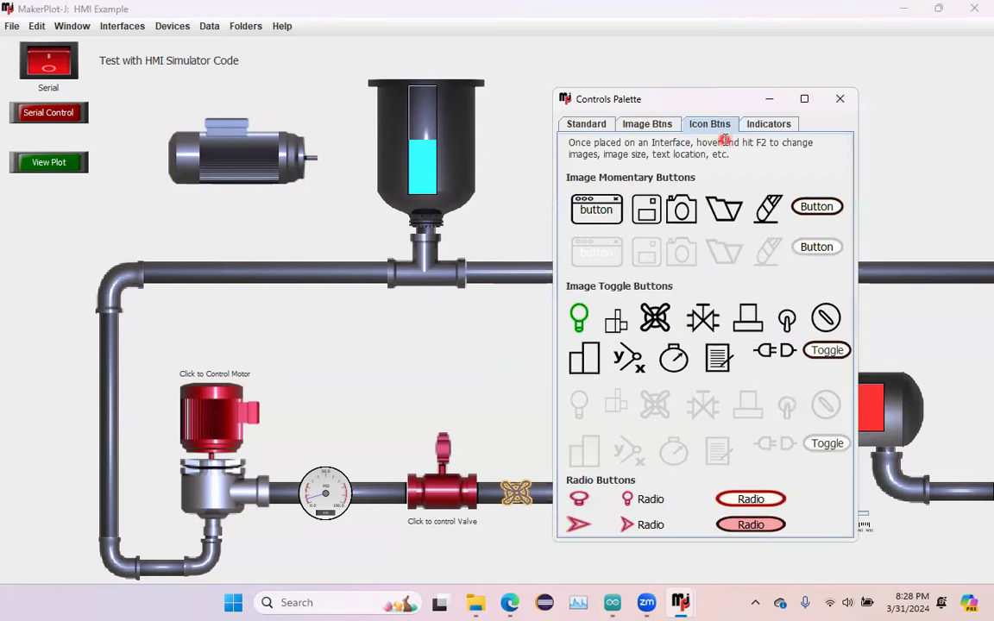
{"action": "left_click", "coordinate": [764, 126]}
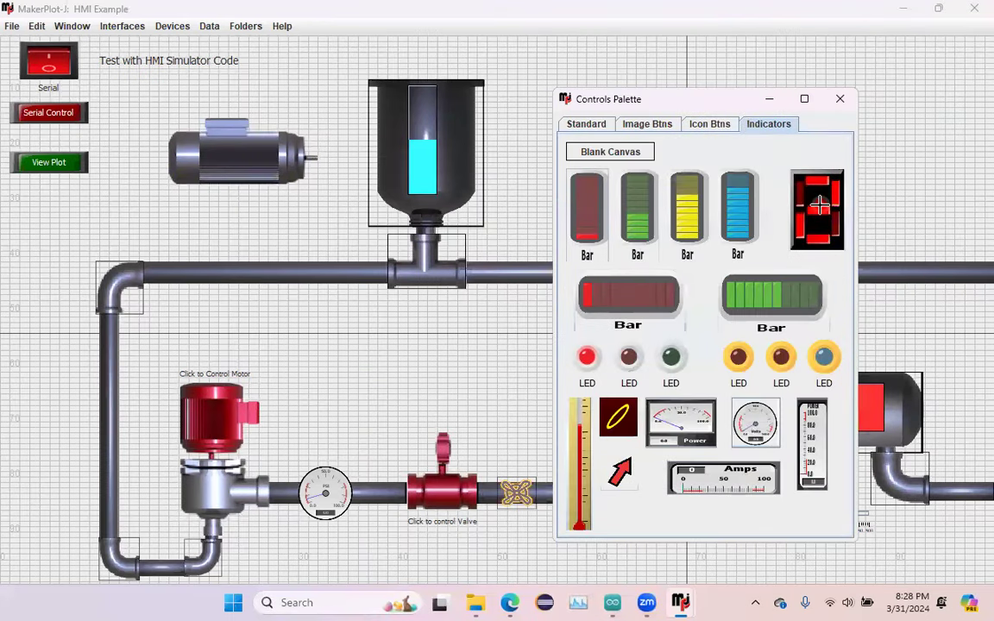
{"action": "left_click", "coordinate": [838, 104]}
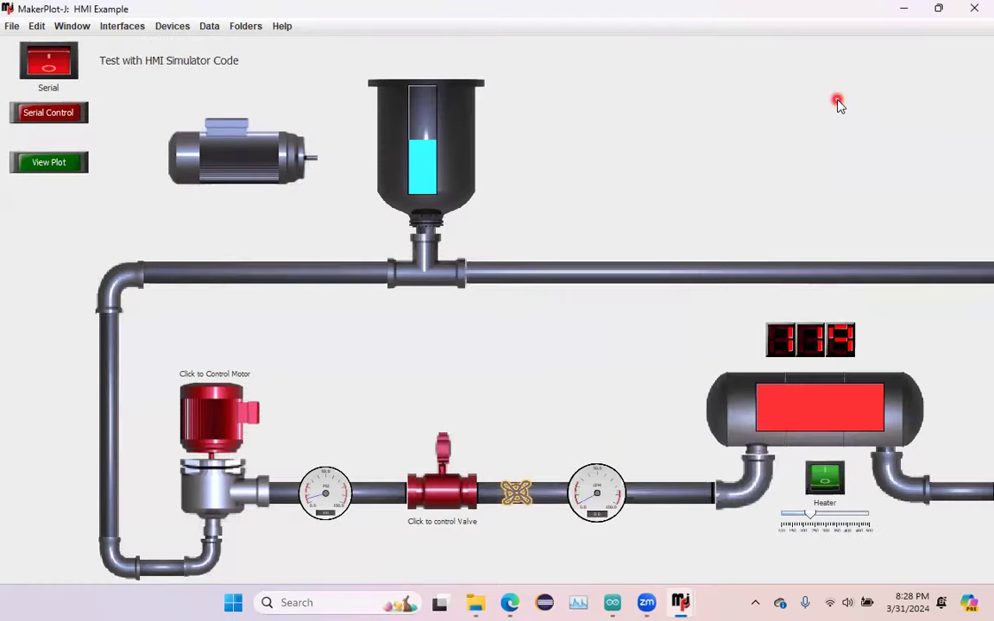
- Inspect the Update Value and decimalPlace property of the ones digit in the seven-segment temperature display
{"action": "right_click", "coordinate": [841, 342]}
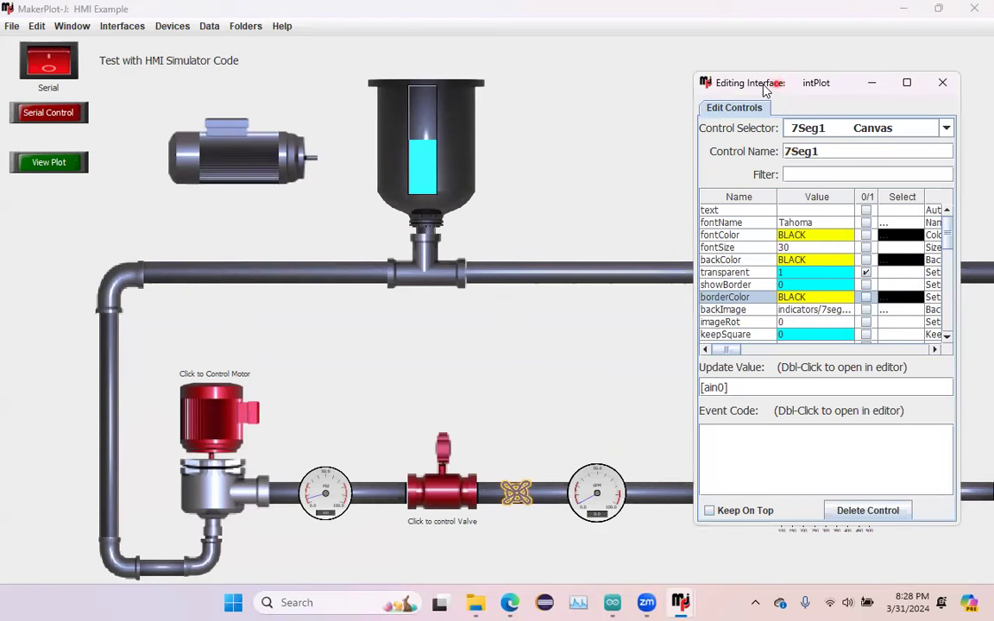
{"action": "left_click_drag", "start_coordinate": [763, 89], "coordinate": [470, 110]}
{"action": "left_click", "coordinate": [450, 409]}
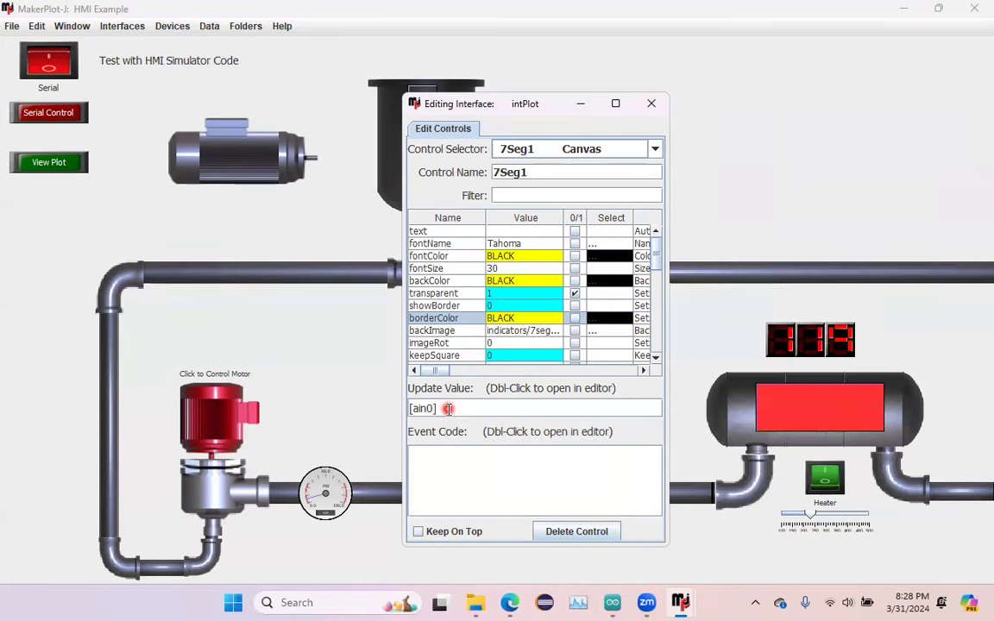
{"action": "left_click_drag", "start_coordinate": [655, 270], "coordinate": [656, 286]}
{"action": "scroll", "coordinate": [597, 287], "scroll_direction": "down", "scroll_amount": 5}
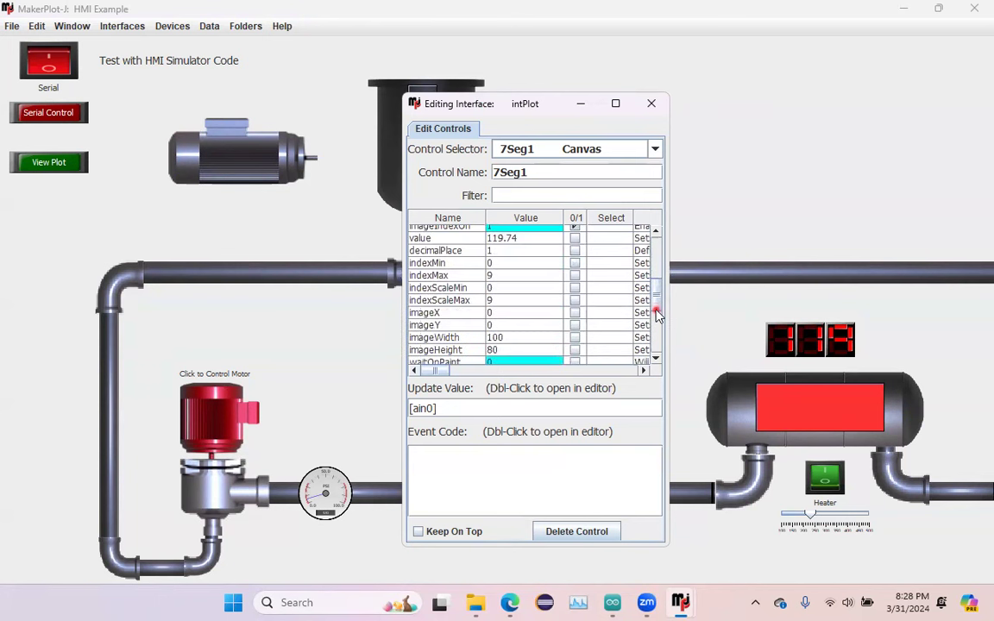
{"action": "left_click", "coordinate": [520, 251]}
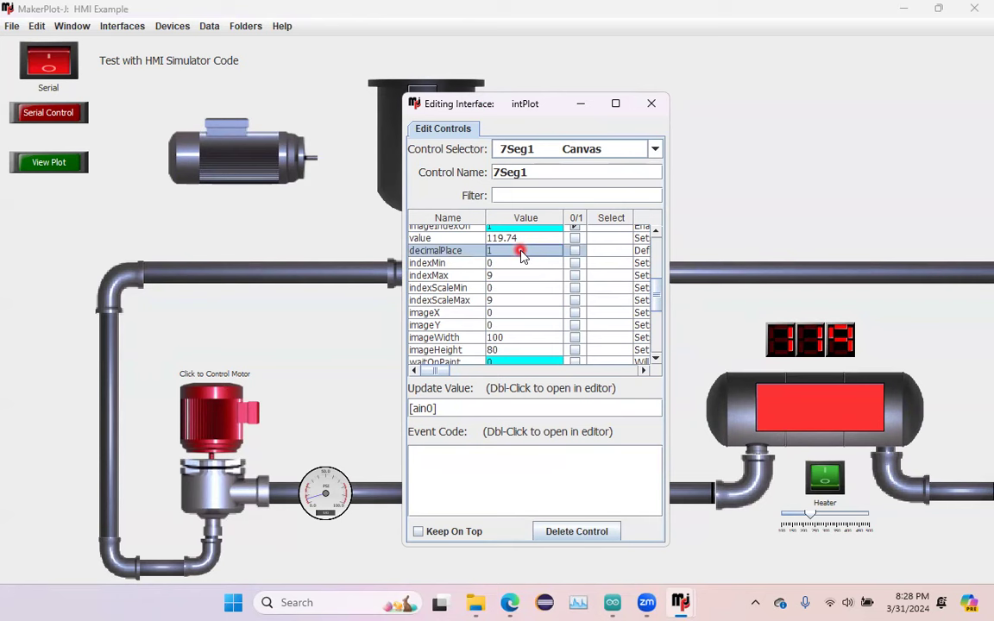
- Keep the property editor on top, enter edit mode and check decimalPlace for the tens and hundreds digits
{"action": "left_click", "coordinate": [442, 529]}
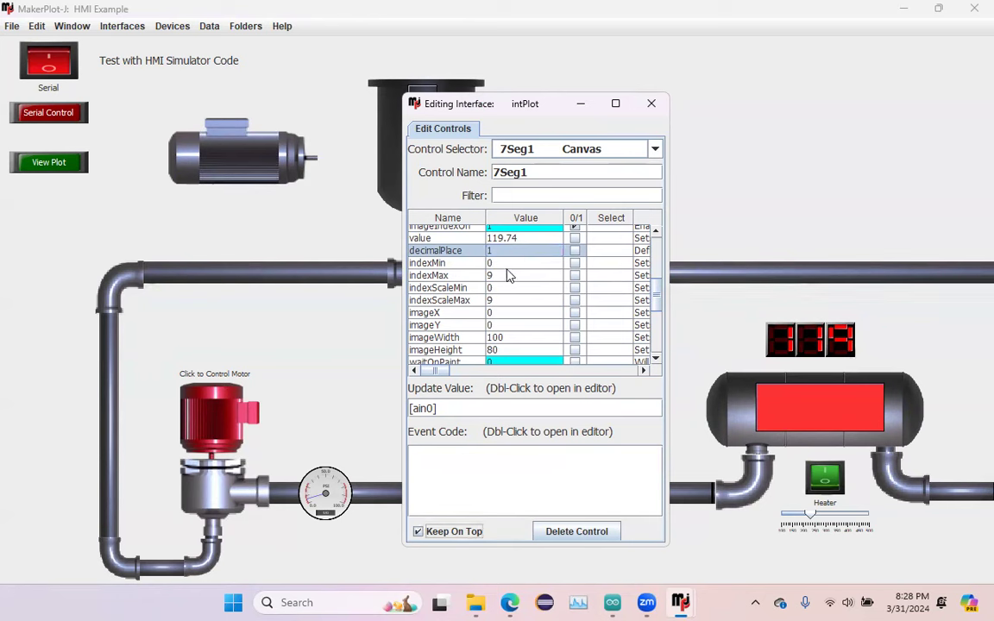
{"action": "left_click", "coordinate": [816, 346]}
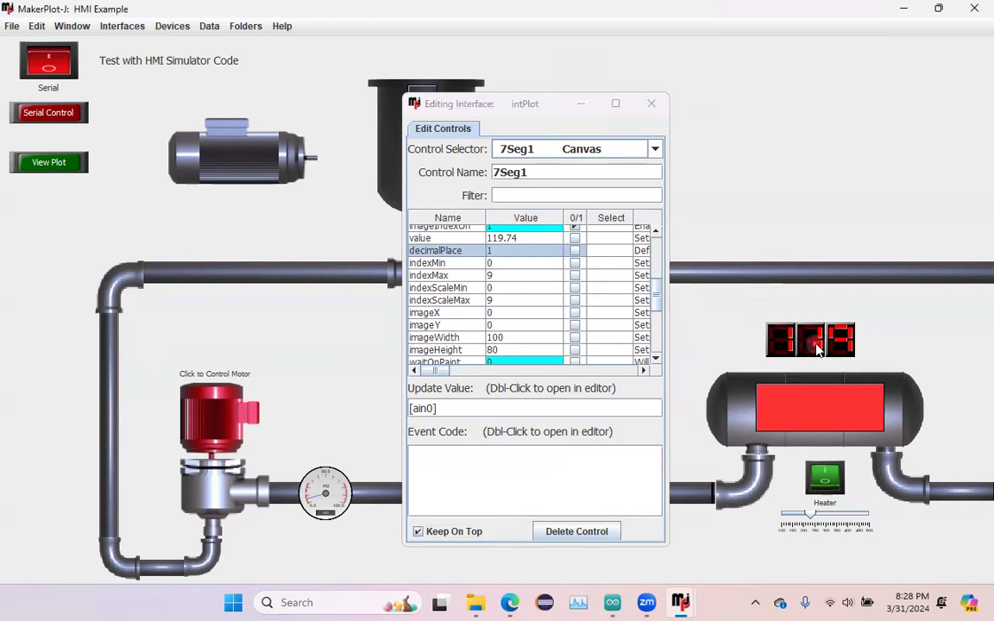
{"action": "double_click", "coordinate": [776, 307]}
{"action": "left_click", "coordinate": [808, 340]}
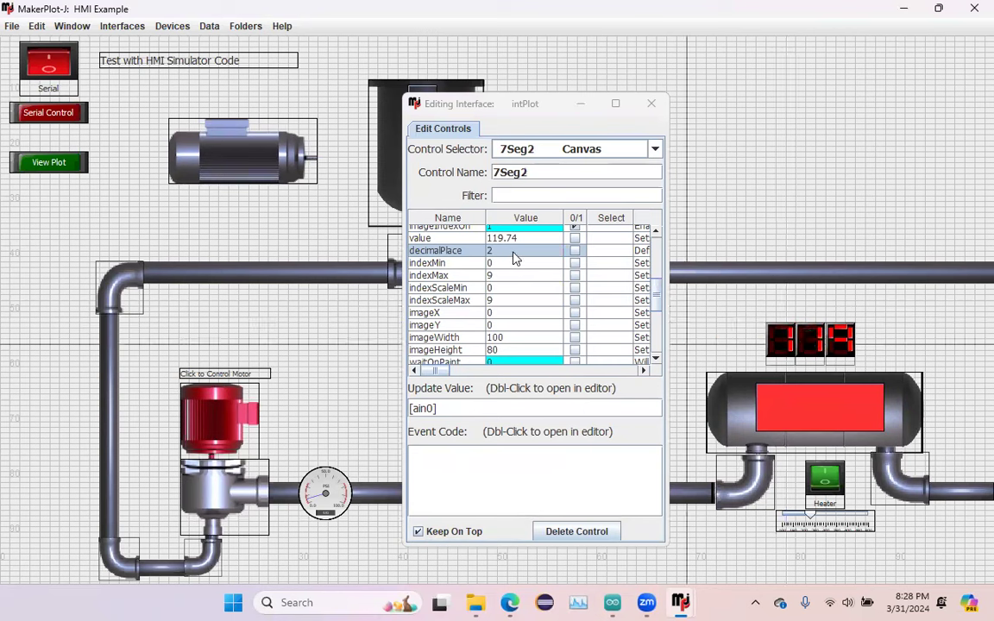
{"action": "left_click", "coordinate": [784, 347]}
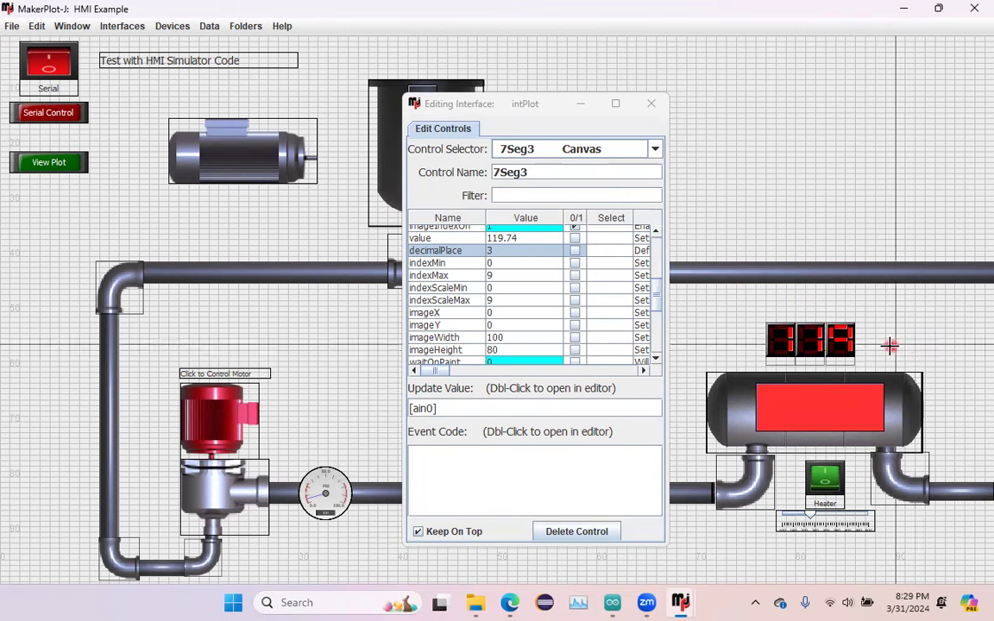
{"action": "left_click", "coordinate": [651, 105]}
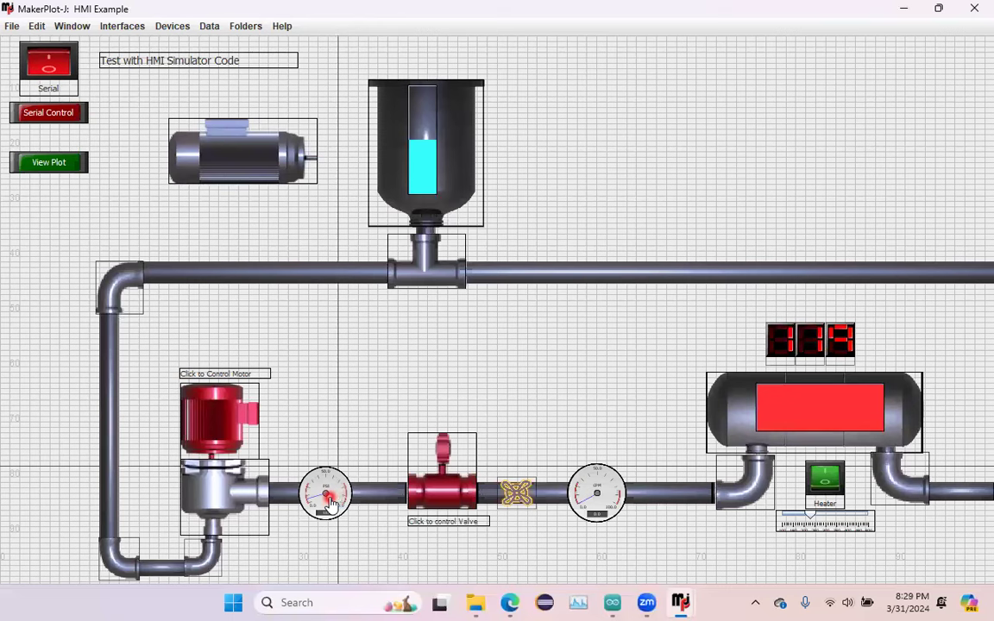
- Inspect the Update Value sources of the PSI and GPM gauges and the pressure gauge's setup options
{"action": "double_click", "coordinate": [326, 501]}
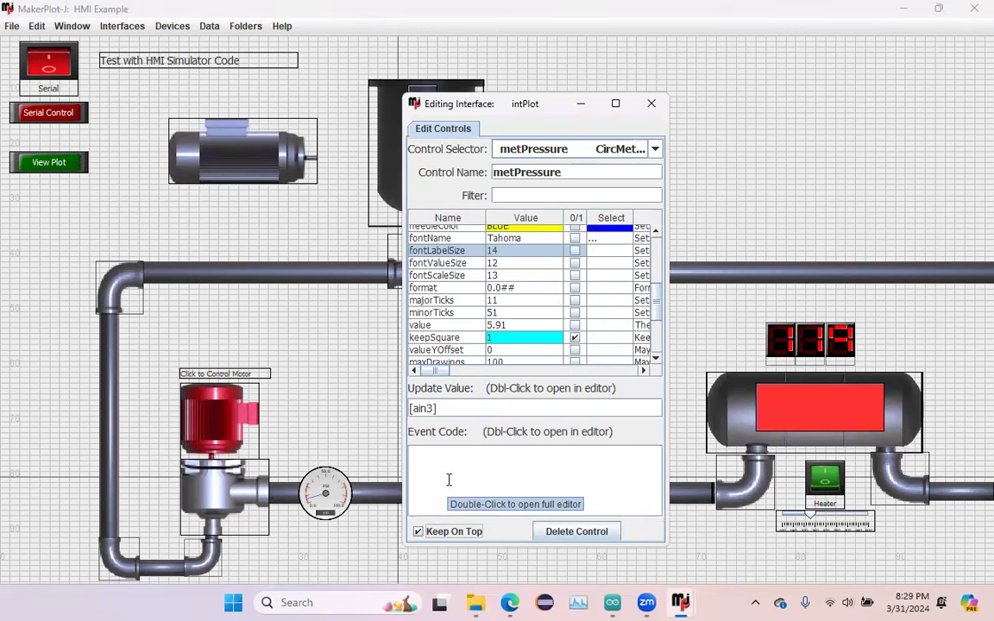
{"action": "right_click", "coordinate": [334, 489]}
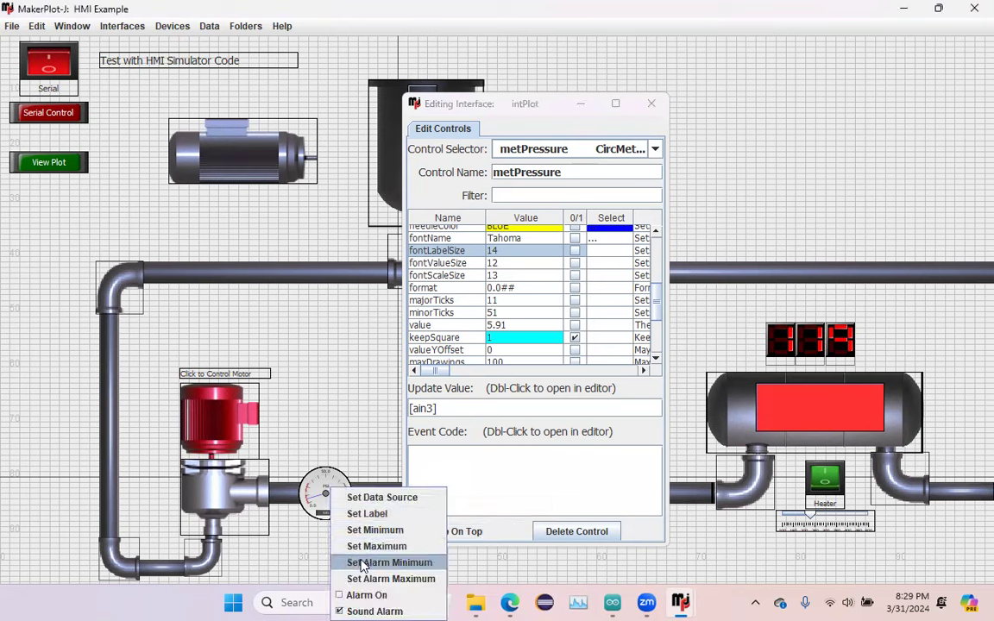
{"action": "left_click", "coordinate": [463, 408]}
{"action": "left_click_drag", "start_coordinate": [459, 408], "coordinate": [411, 408]}
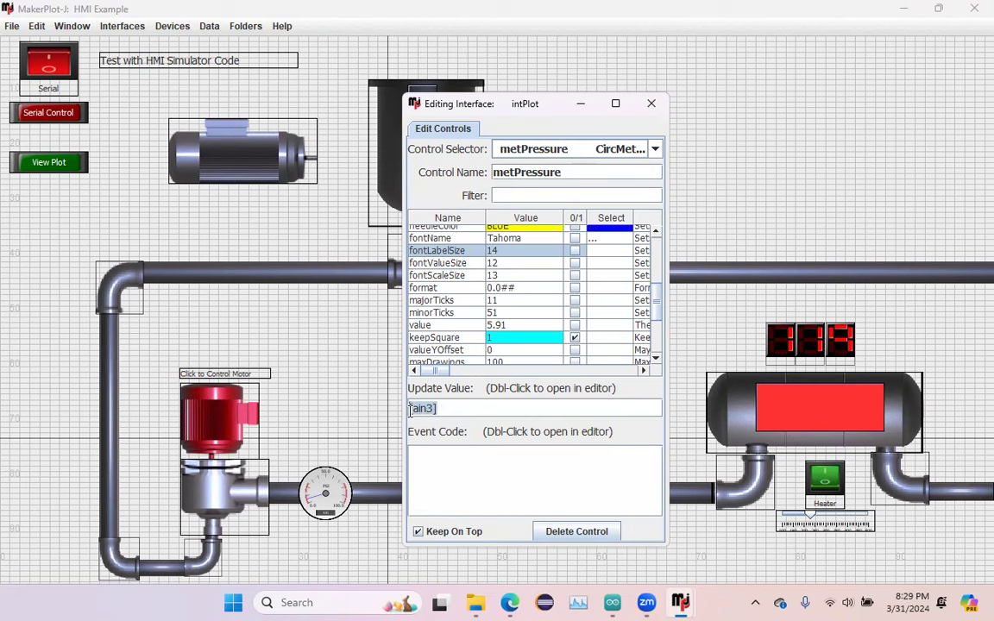
{"action": "left_click", "coordinate": [651, 104]}
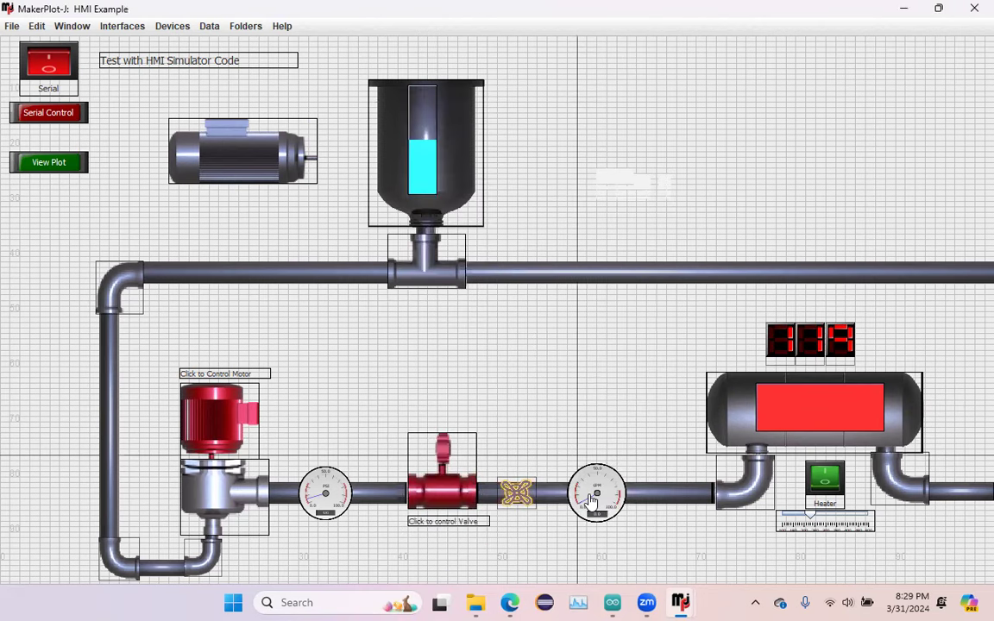
{"action": "double_click", "coordinate": [590, 499]}
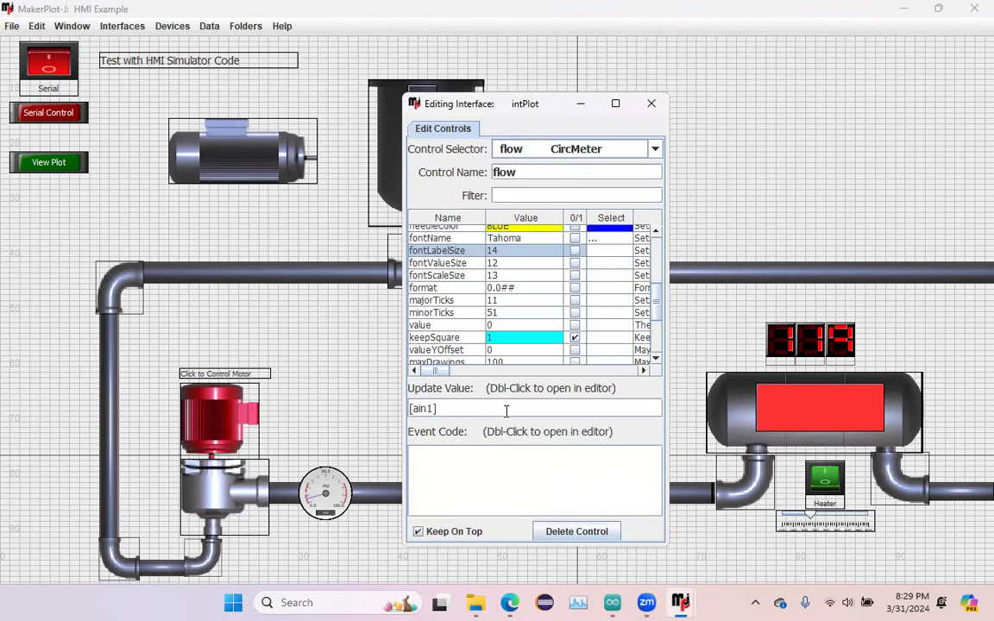
{"action": "left_click", "coordinate": [652, 104]}
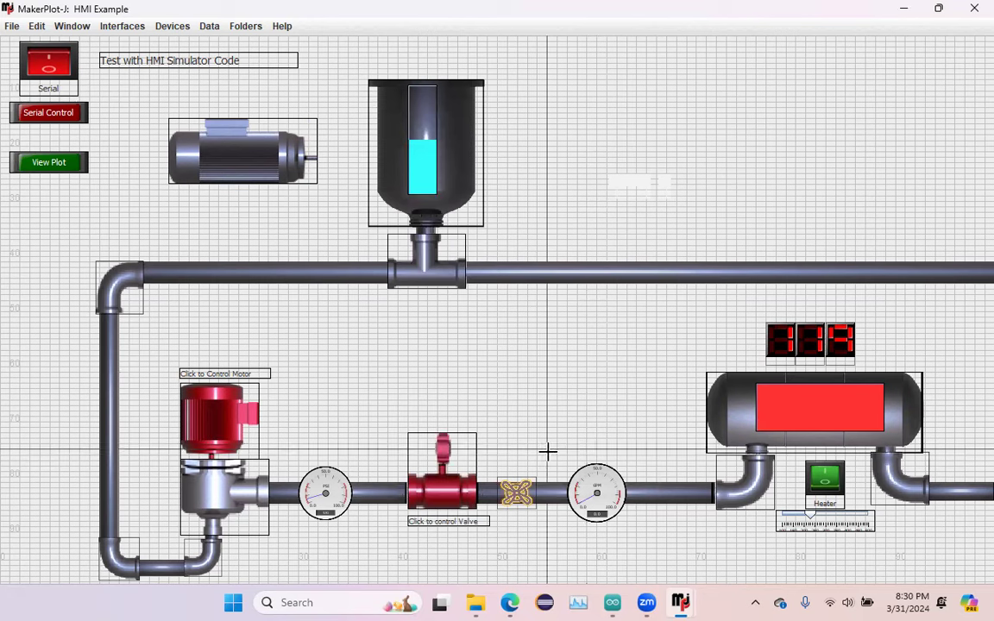
- Enlarge the slider under the Heater button so its scale is readable, leave edit mode and set it to about 300
{"action": "left_click_drag", "start_coordinate": [809, 514], "coordinate": [904, 552]}
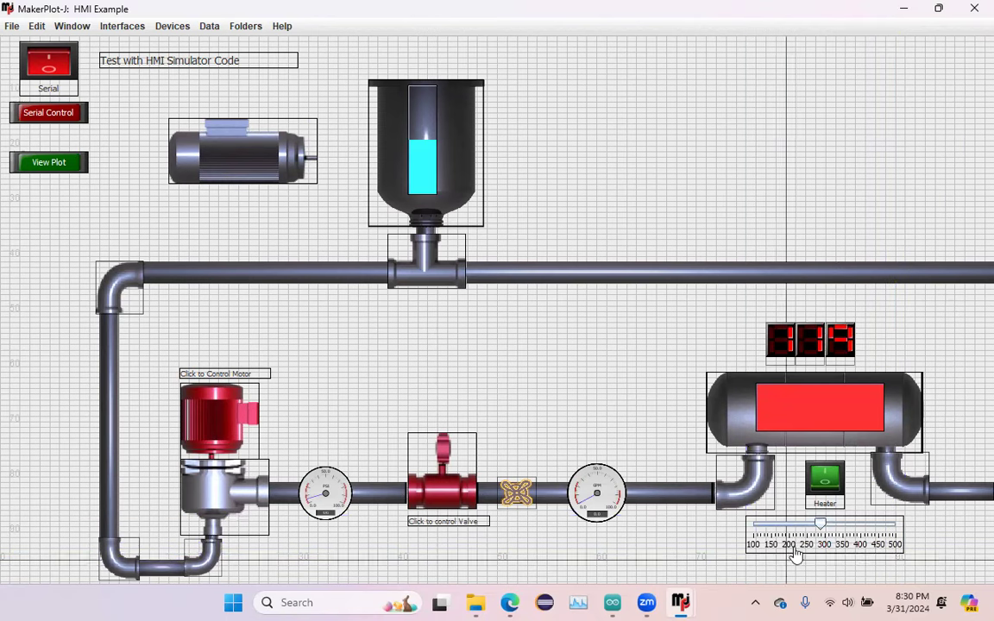
{"action": "double_click", "coordinate": [718, 520]}
{"action": "mouse_move", "coordinate": [819, 525]}
{"action": "left_mouse_down"}
{"action": "mouse_move", "coordinate": [835, 526]}
{"action": "mouse_move", "coordinate": [826, 527]}
{"action": "left_mouse_up"}
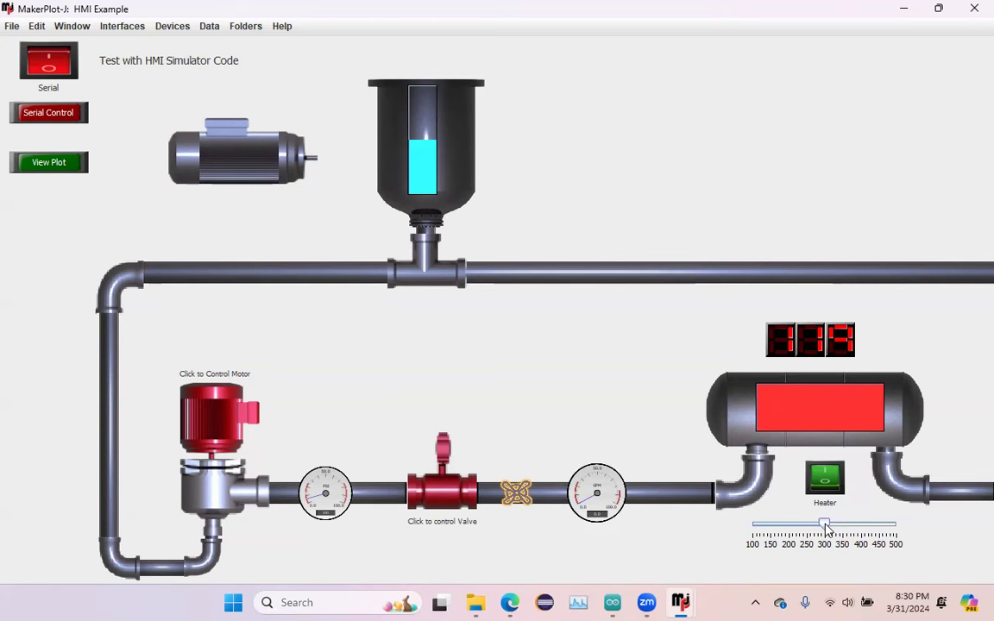
- Examine the temperature slider's control name, Update Value and Event Code in its properties
{"action": "right_click", "coordinate": [826, 526]}
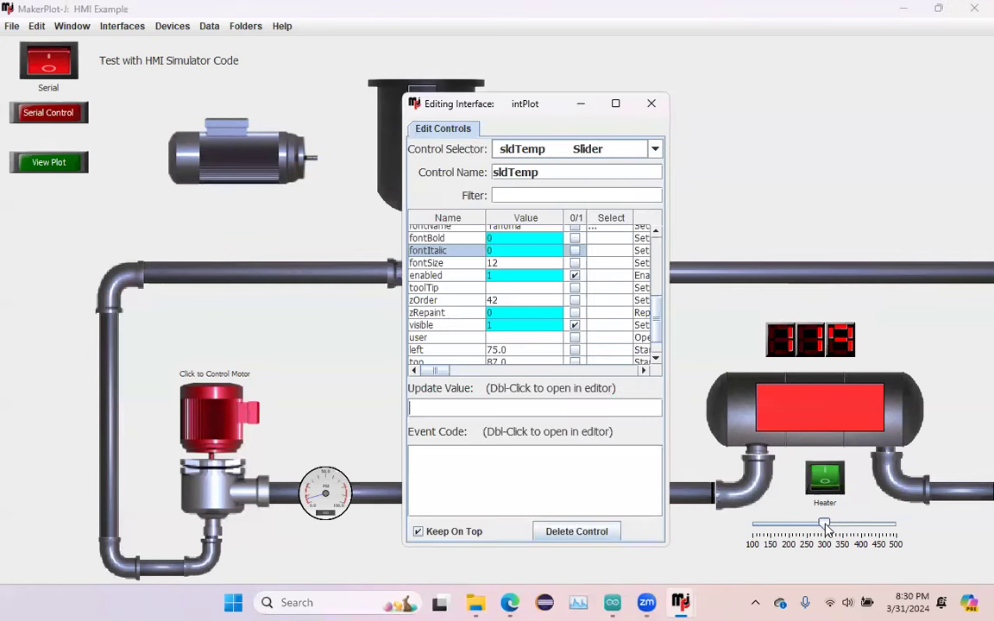
{"action": "left_click", "coordinate": [652, 102]}
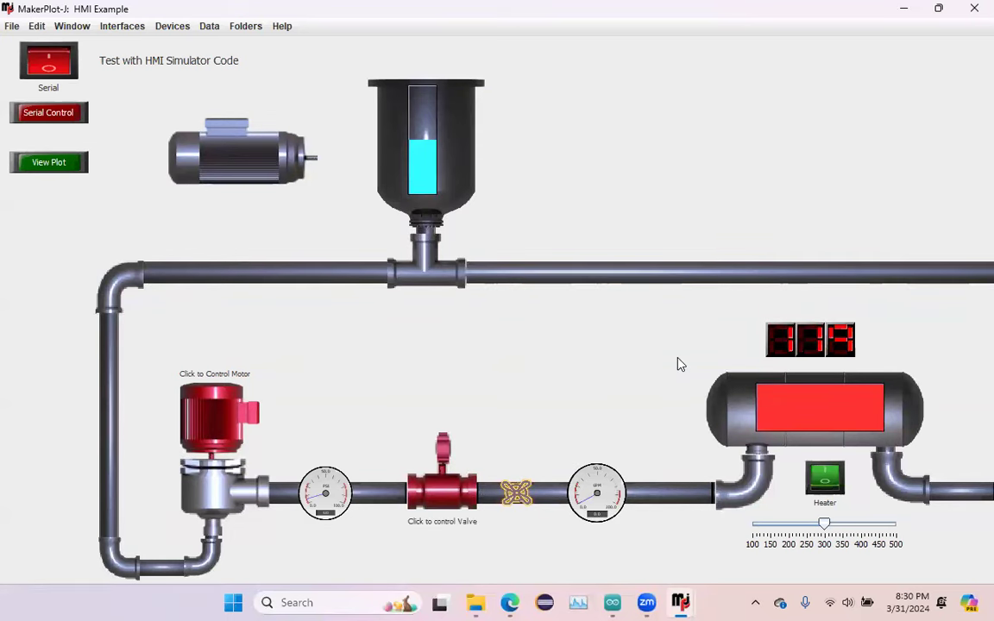
{"action": "right_click", "coordinate": [807, 528]}
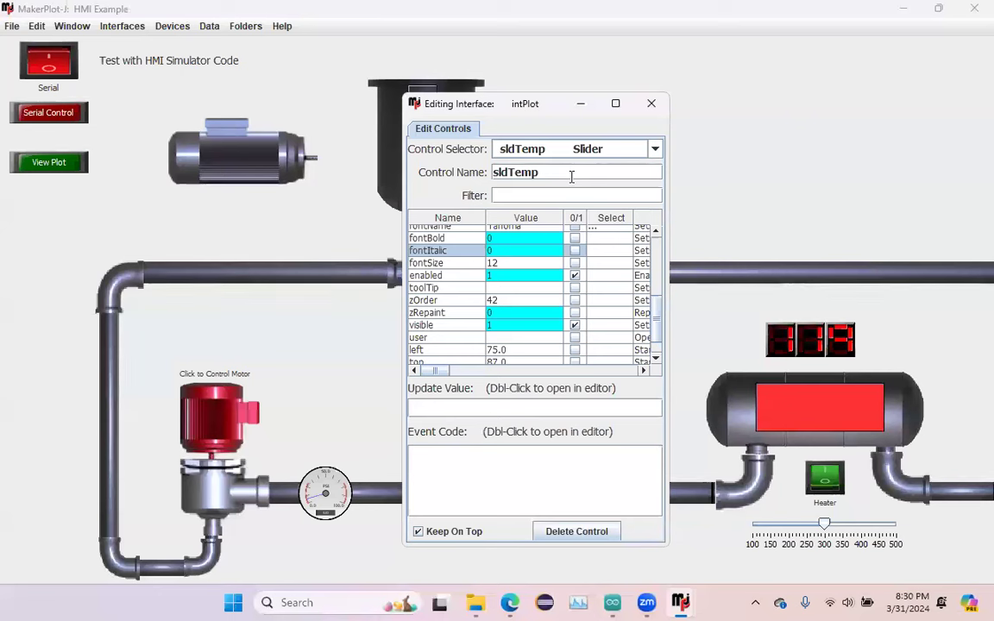
{"action": "left_click", "coordinate": [650, 105]}
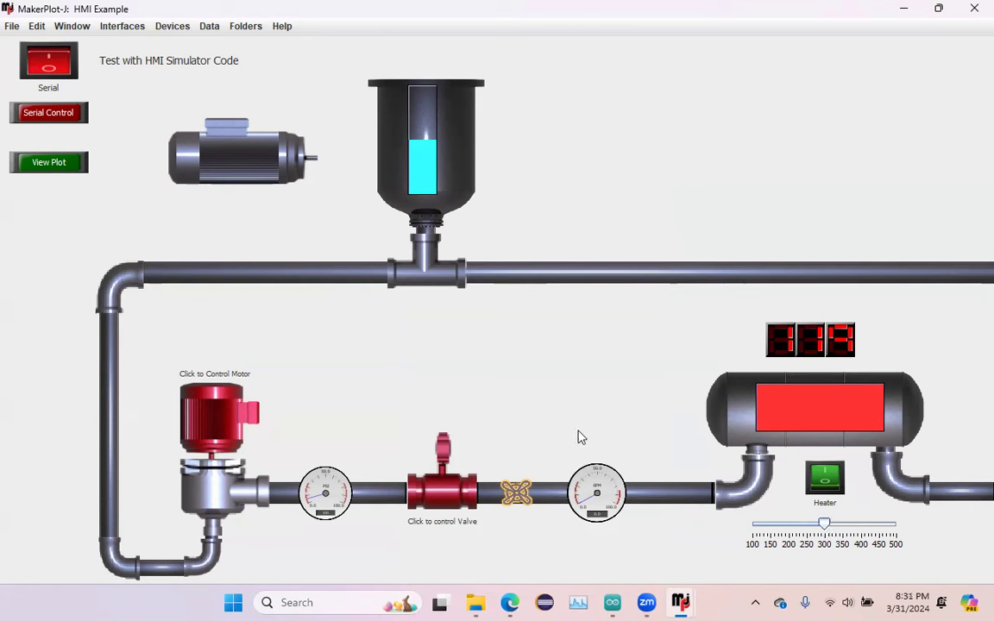
- Add a blank canvas named canvFan, drawn as a nearly square area between the tank and the heater, above the upper pipe
{"action": "double_click", "coordinate": [564, 384]}
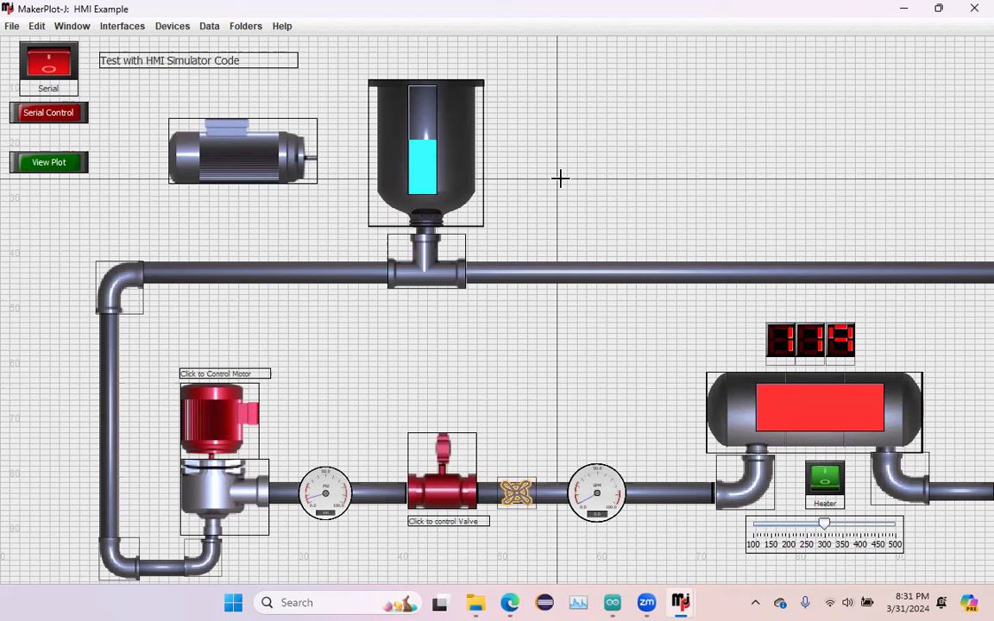
{"action": "right_click", "coordinate": [563, 132]}
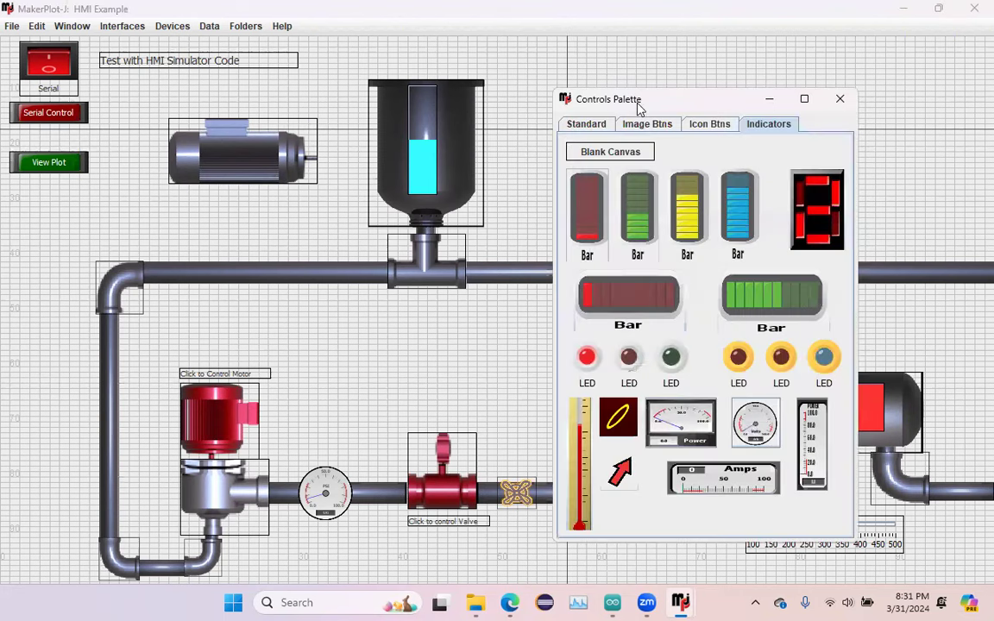
{"action": "left_click", "coordinate": [630, 152]}
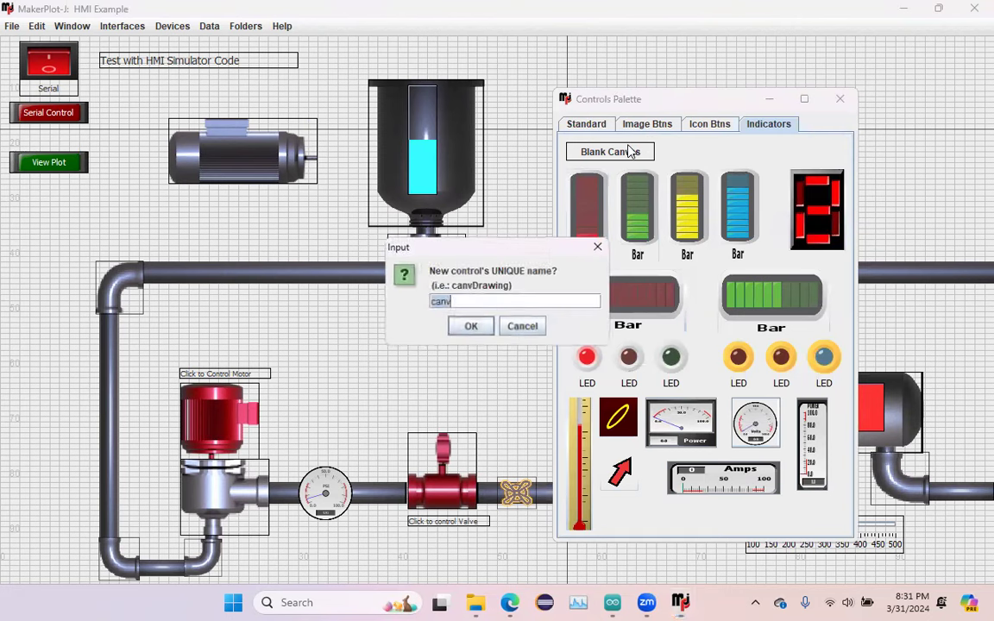
{"action": "left_click", "coordinate": [478, 302]}
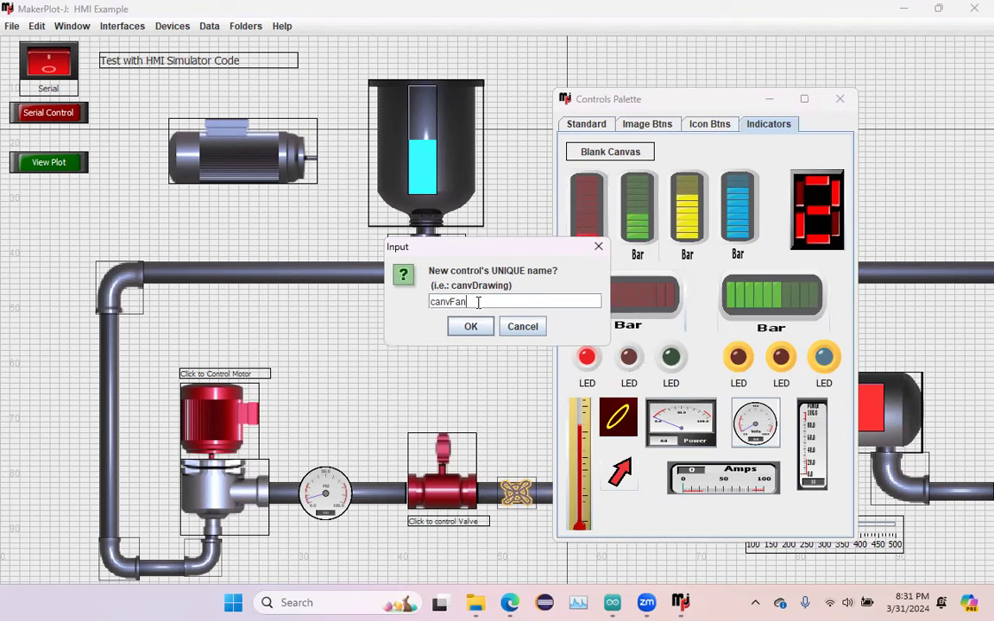
{"action": "key", "text": "Return"}
{"action": "left_click_drag", "start_coordinate": [566, 122], "coordinate": [668, 208]}
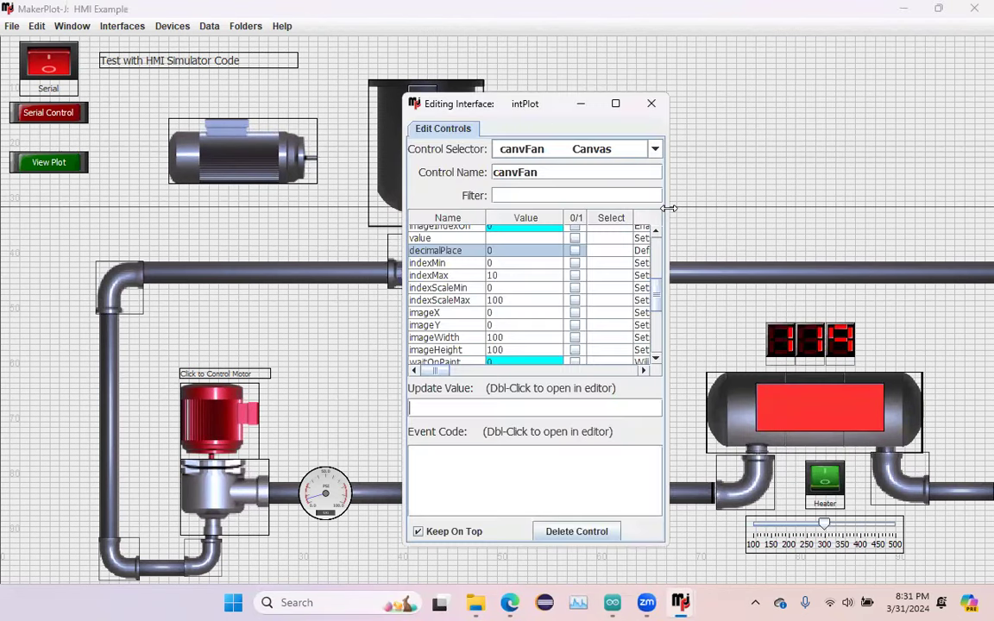
- Open the image file chooser for canvFan's backImage property
{"action": "left_click_drag", "start_coordinate": [553, 111], "coordinate": [855, 104]}
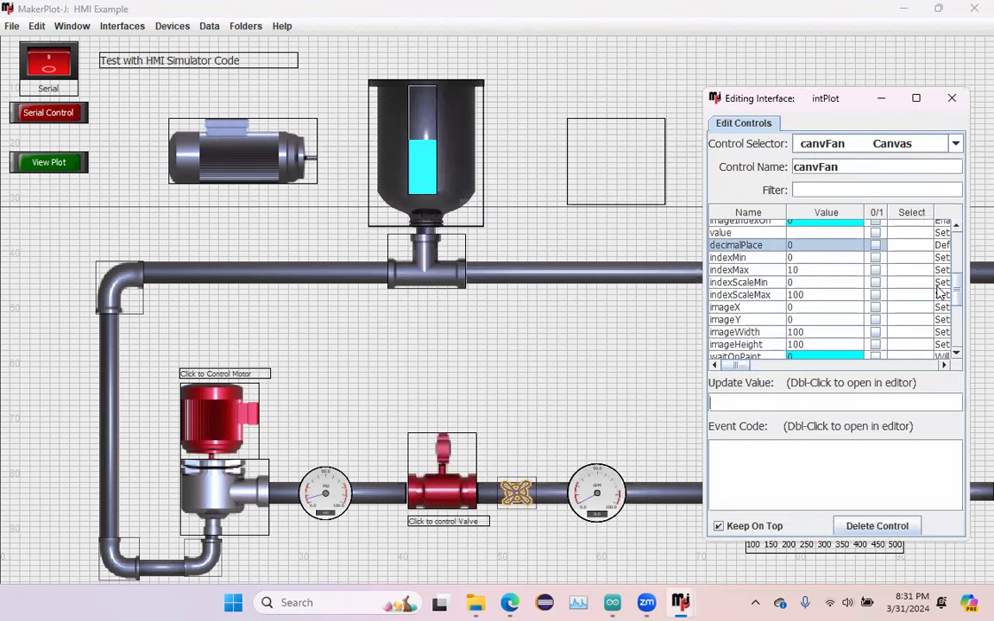
{"action": "left_click_drag", "start_coordinate": [949, 291], "coordinate": [951, 277]}
{"action": "left_click_drag", "start_coordinate": [766, 369], "coordinate": [750, 365]}
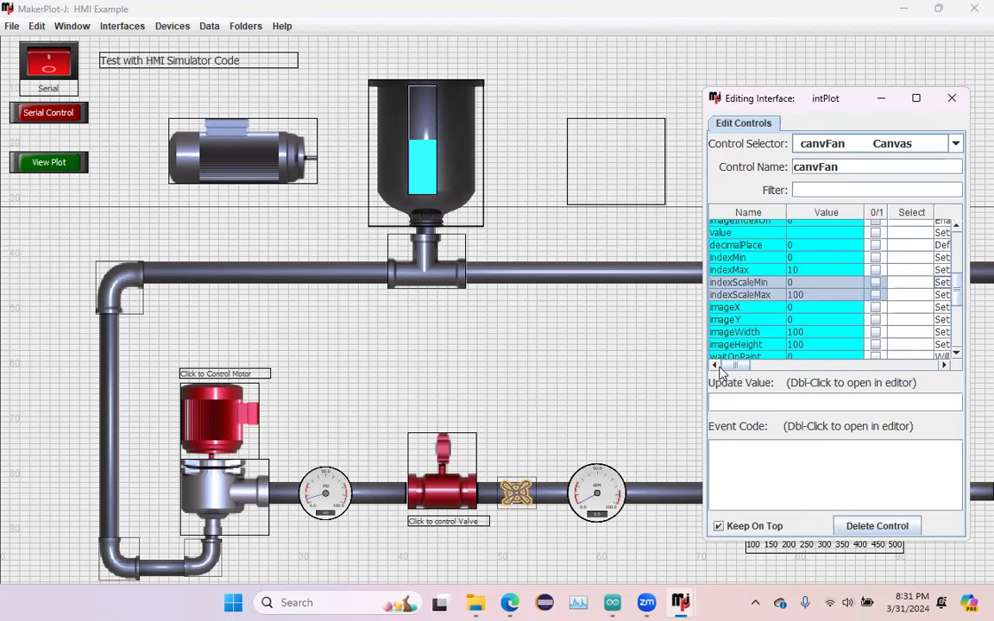
{"action": "left_click_drag", "start_coordinate": [958, 290], "coordinate": [957, 254]}
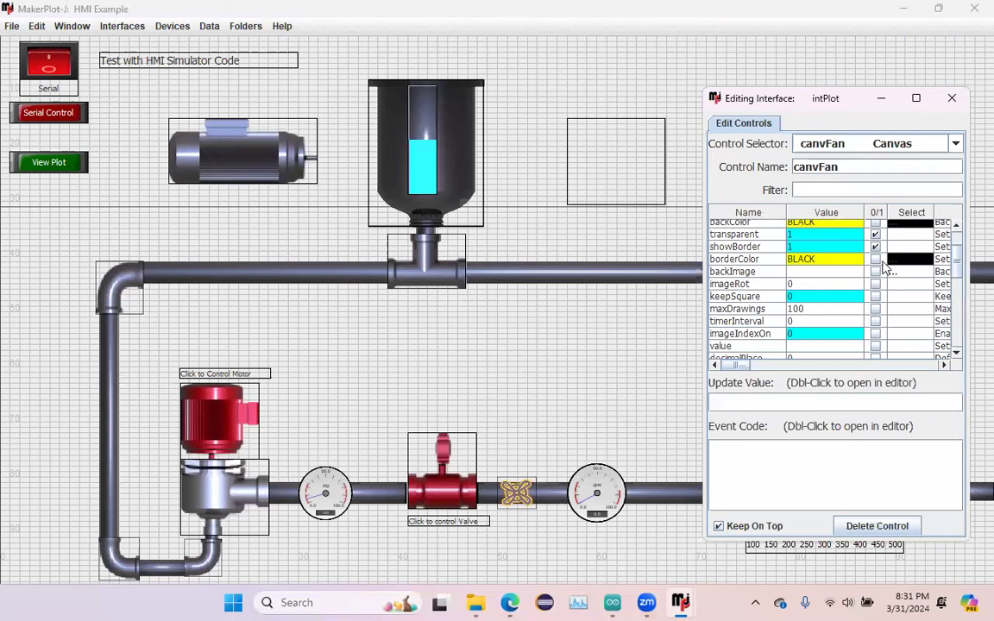
{"action": "left_click", "coordinate": [893, 273]}
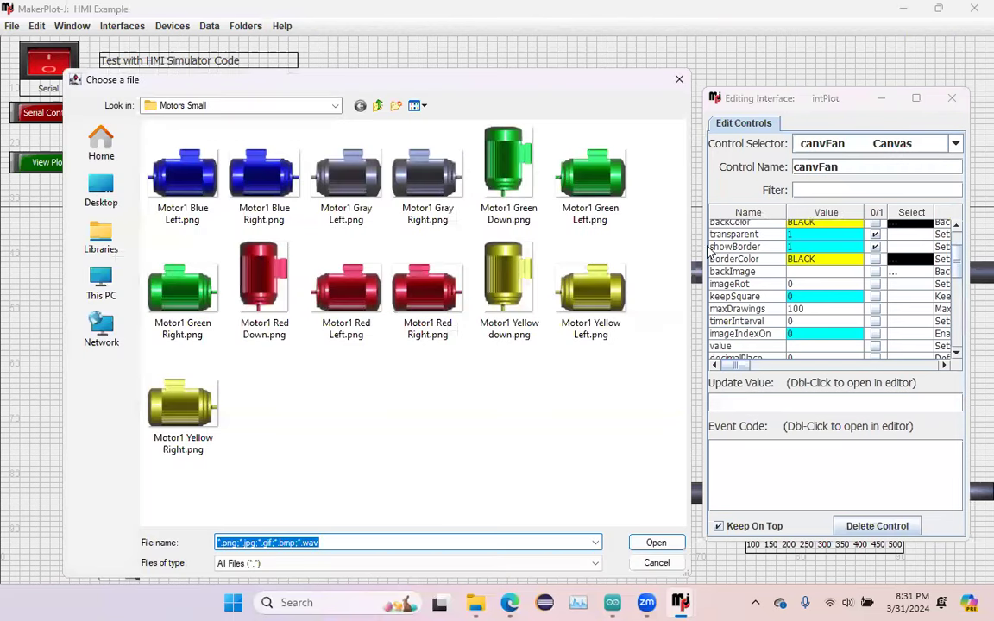
- Set canvFan's background image to fan_blackline_red.png from the media library's icons folder and turn off showBorder
{"action": "left_click", "coordinate": [378, 105]}
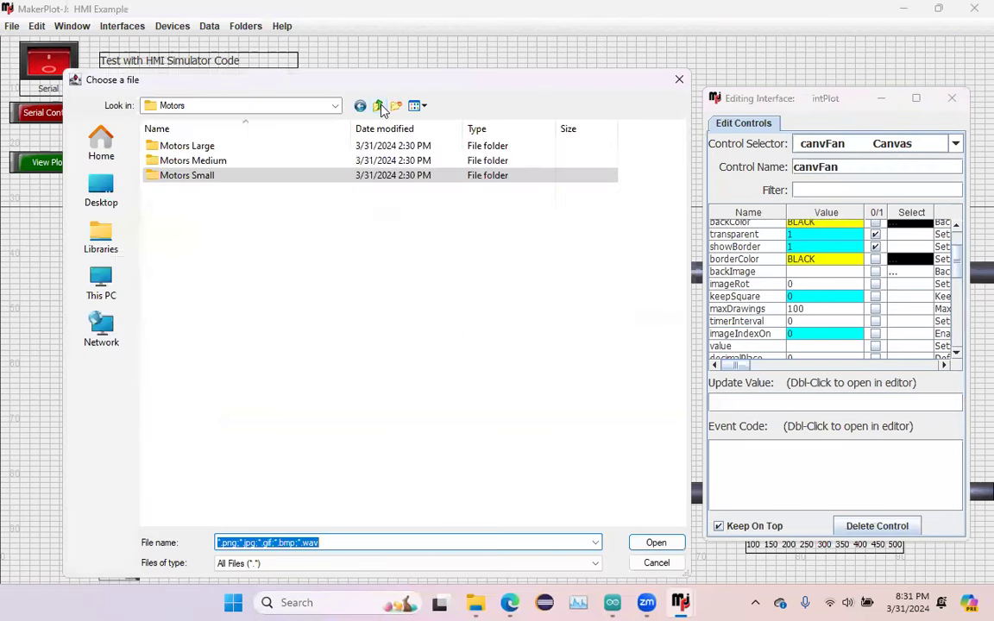
{"action": "left_click", "coordinate": [379, 105]}
{"action": "left_click", "coordinate": [379, 105]}
{"action": "left_click", "coordinate": [379, 106]}
{"action": "left_click", "coordinate": [378, 105]}
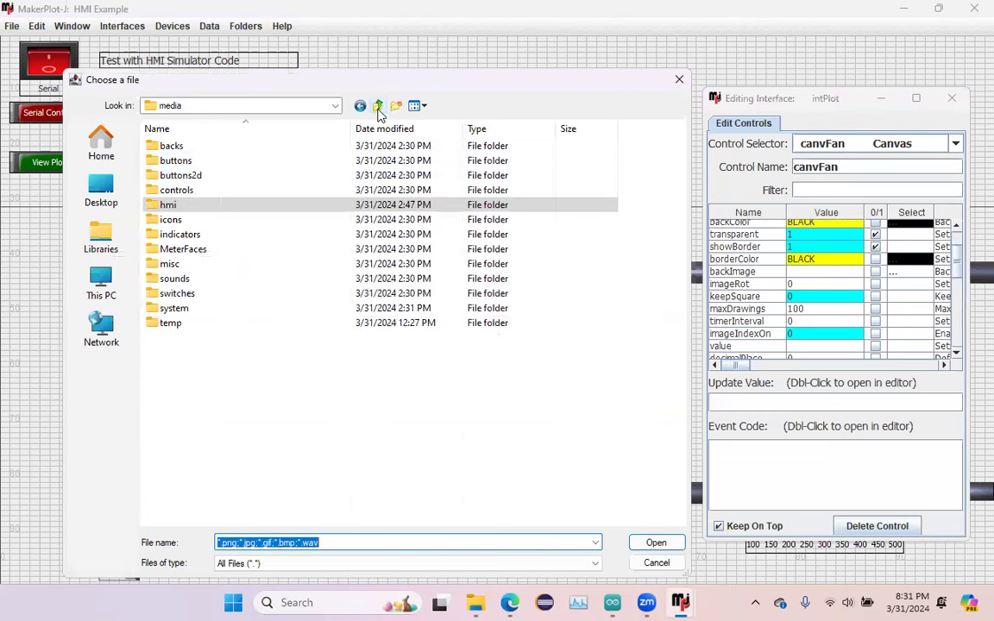
{"action": "left_click", "coordinate": [189, 219]}
{"action": "double_click", "coordinate": [189, 219]}
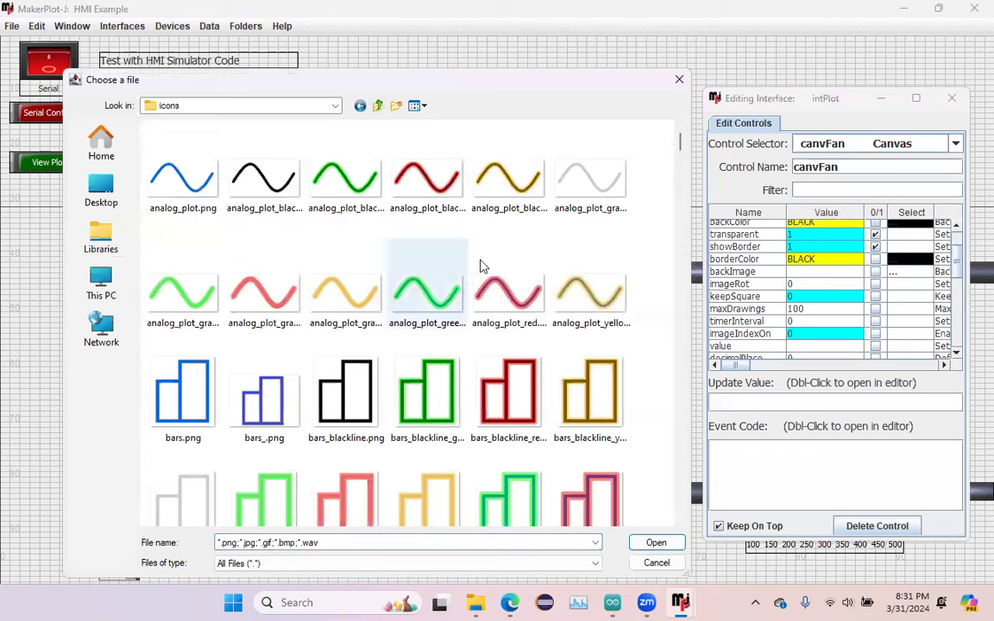
{"action": "left_click_drag", "start_coordinate": [681, 143], "coordinate": [684, 237]}
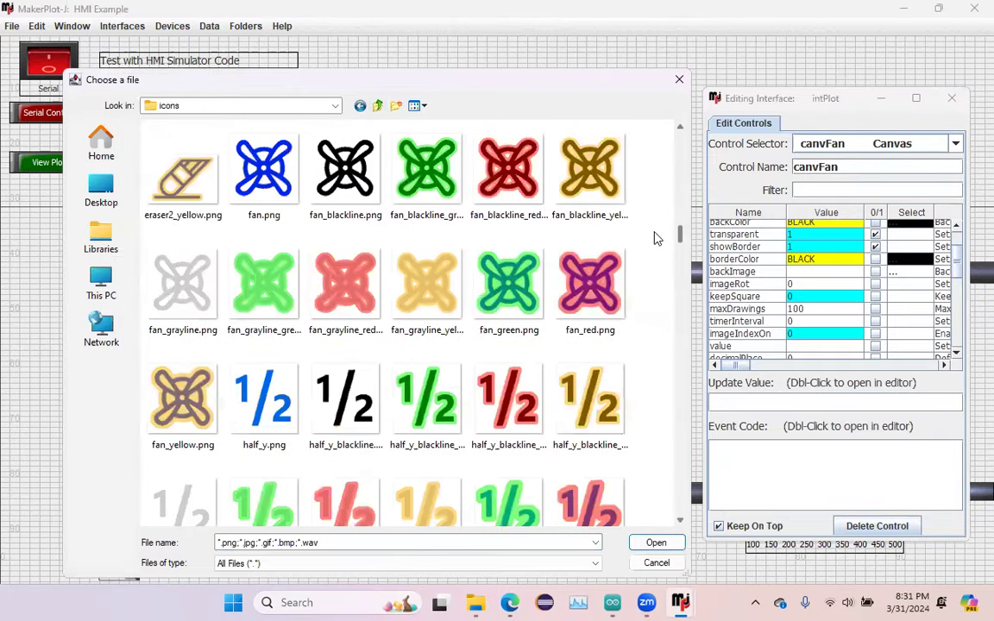
{"action": "left_click", "coordinate": [509, 185]}
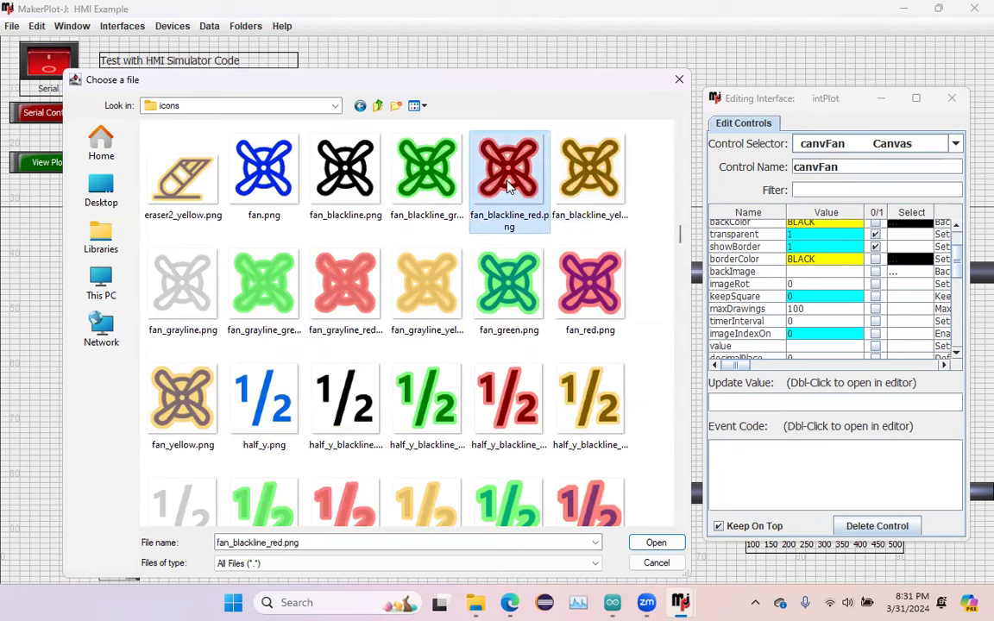
{"action": "left_click", "coordinate": [649, 541]}
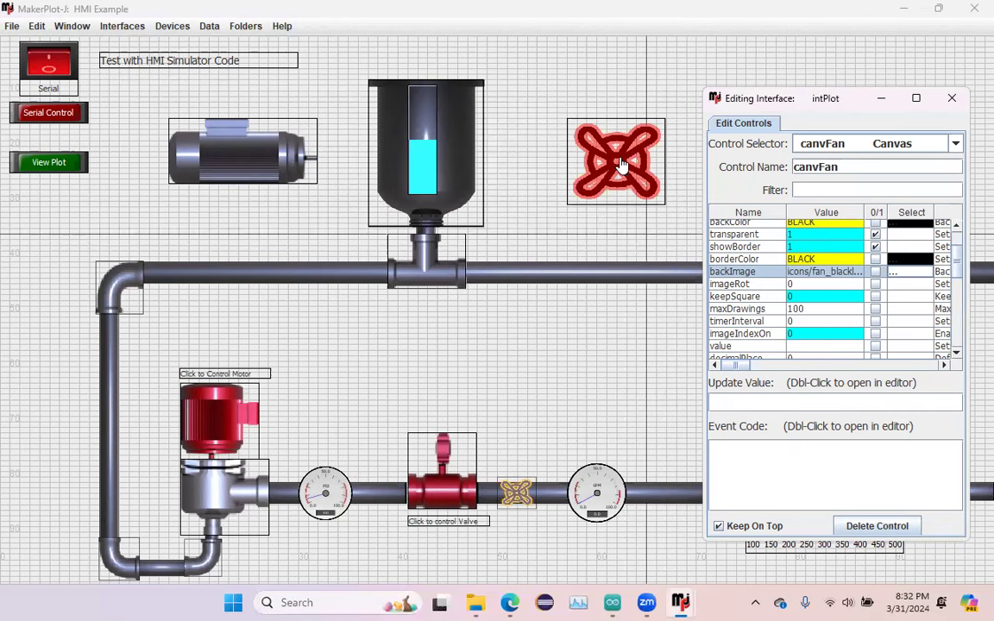
{"action": "left_click", "coordinate": [875, 247]}
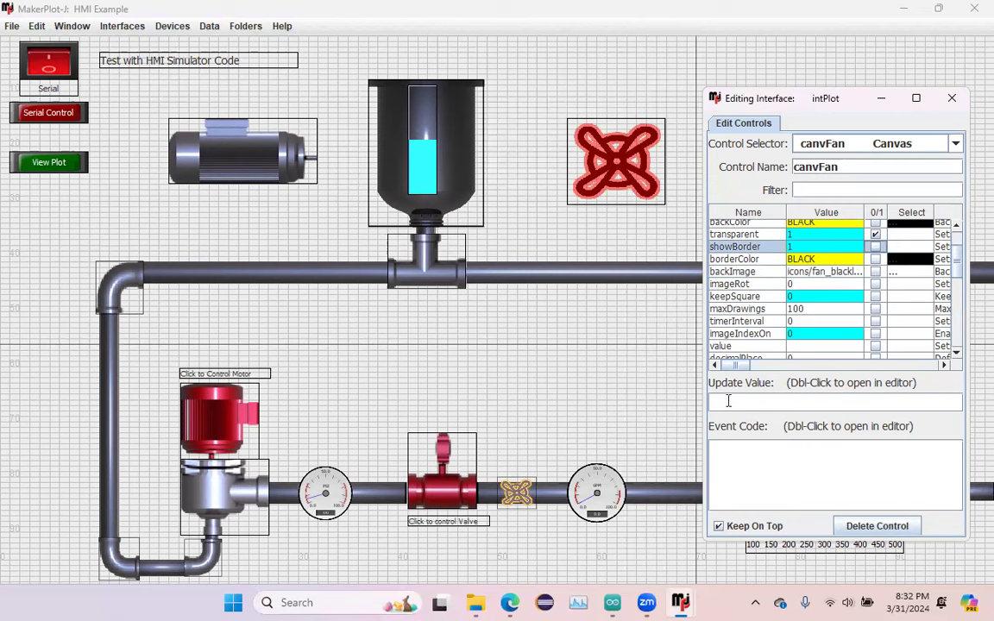
{"action": "double_click", "coordinate": [753, 462]}
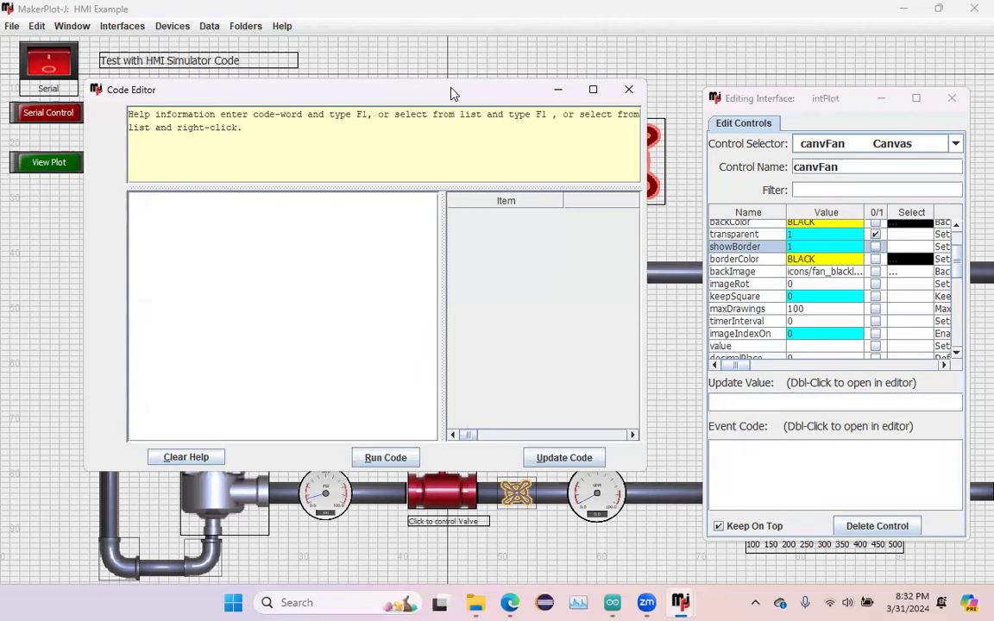
{"action": "left_click", "coordinate": [628, 89]}
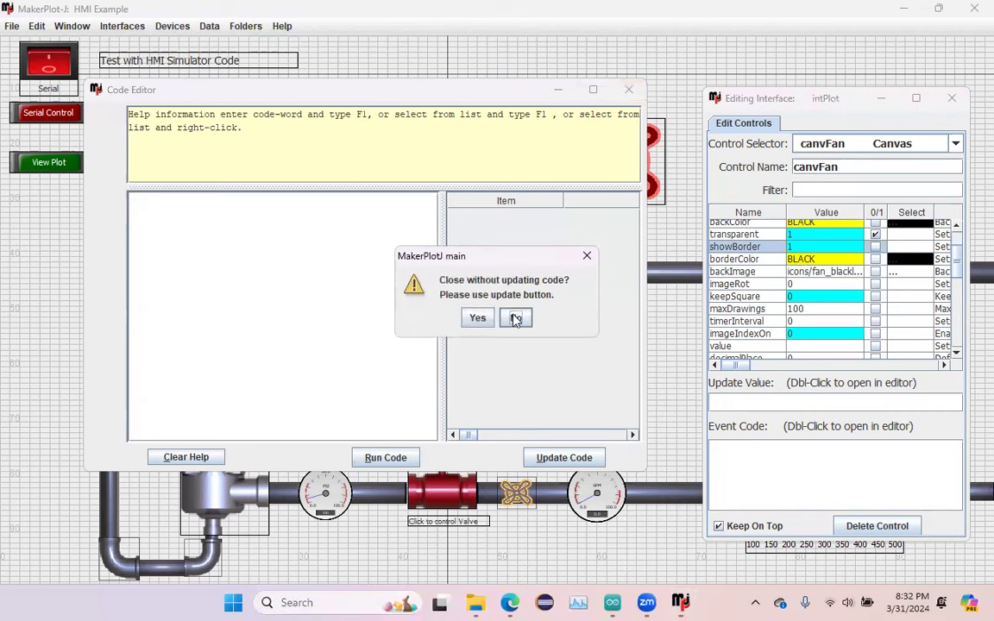
{"action": "left_click", "coordinate": [482, 317]}
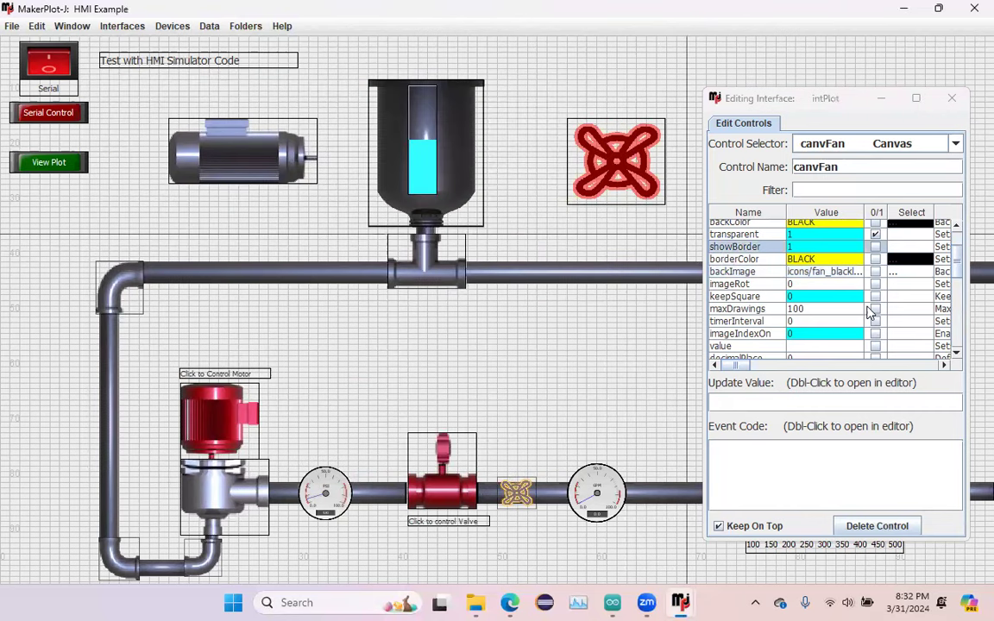
- Rotate the fan image by setting canvFan's imageRot to 20 and finally to 30, and close the properties
{"action": "left_click", "coordinate": [954, 270]}
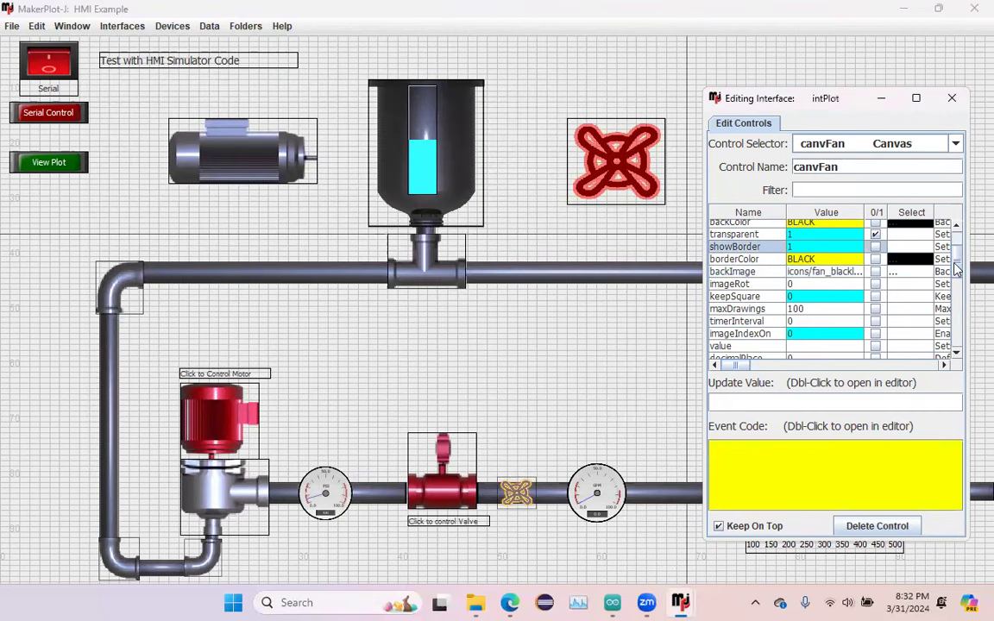
{"action": "mouse_move", "coordinate": [954, 270]}
{"action": "left_mouse_down"}
{"action": "mouse_move", "coordinate": [956, 282]}
{"action": "mouse_move", "coordinate": [954, 262]}
{"action": "left_mouse_up"}
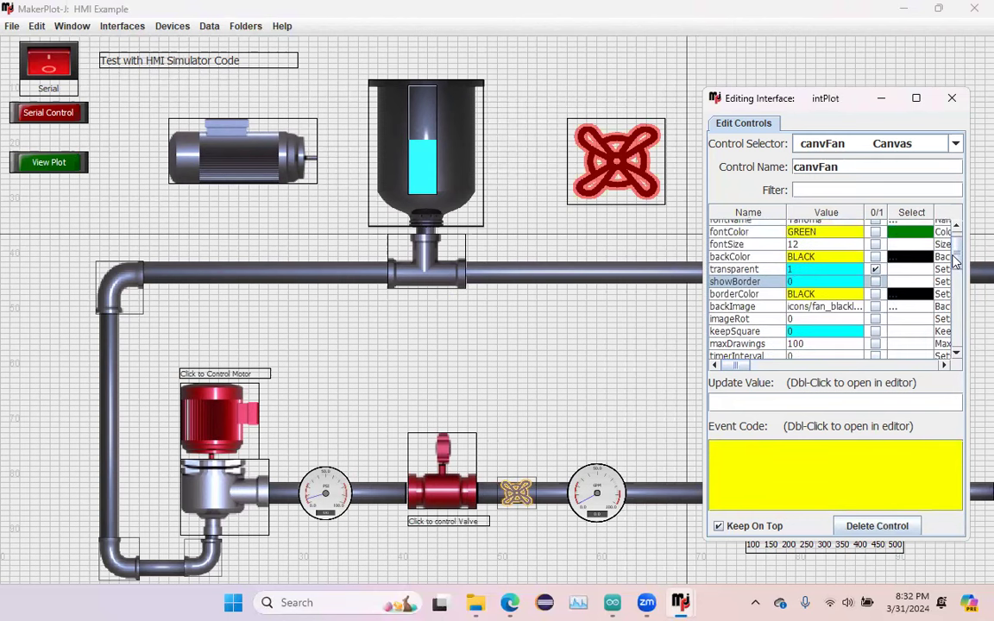
{"action": "double_click", "coordinate": [801, 319]}
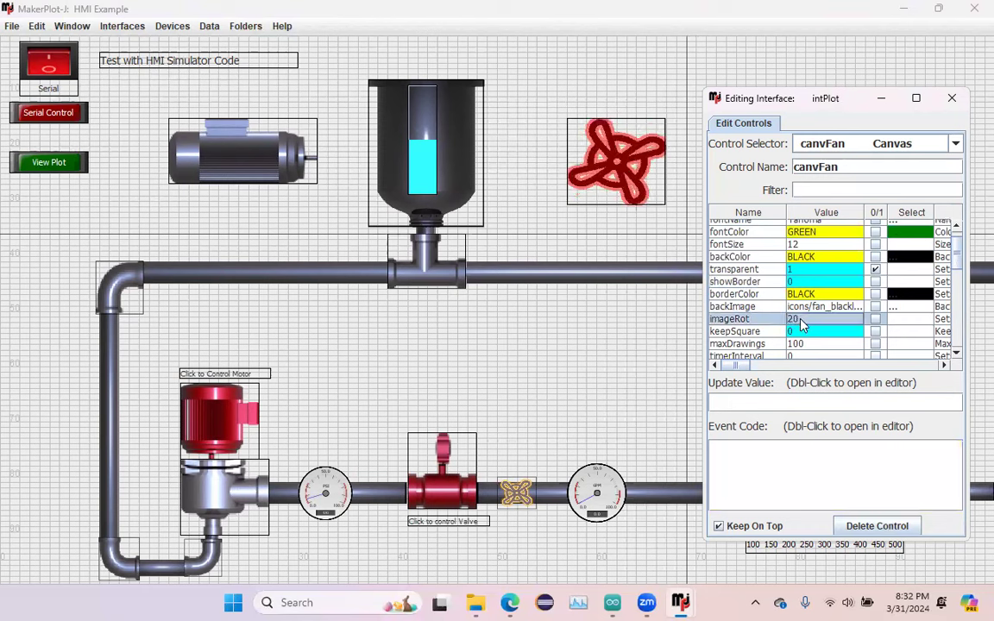
{"action": "double_click", "coordinate": [801, 321]}
{"action": "type", "text": "30"}
{"action": "key", "text": "Return"}
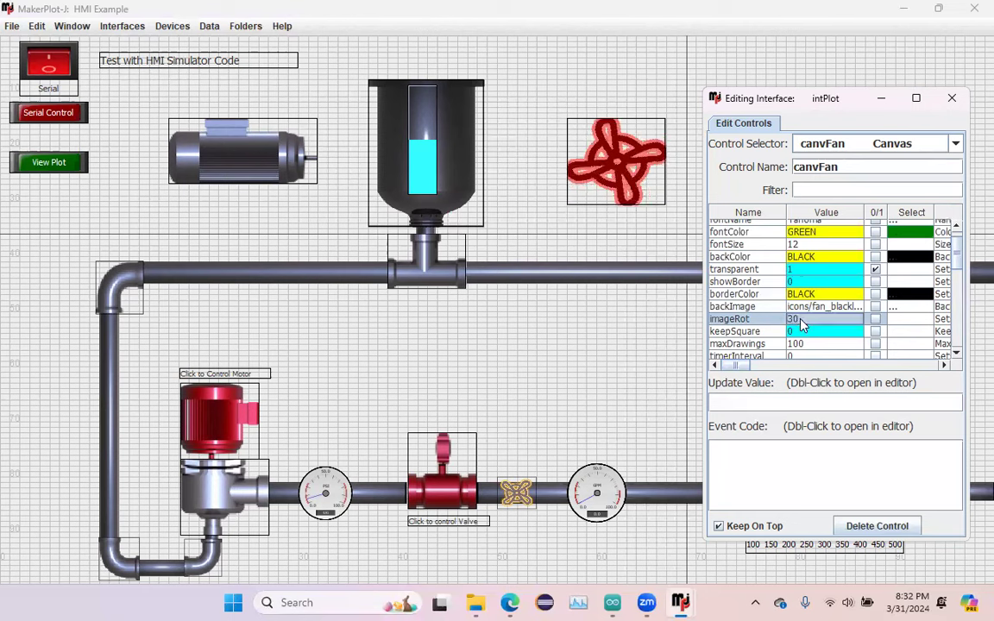
{"action": "left_click", "coordinate": [946, 103]}
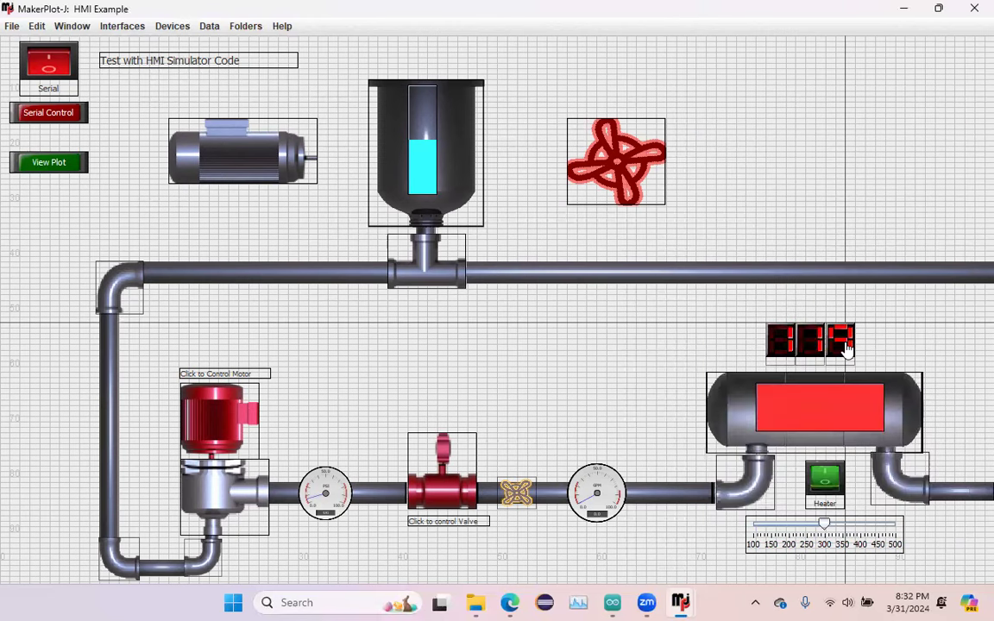
- Examine the backImage, image index settings and Update Value of 7Seg1, the last digit of the display above the heater
{"action": "right_click", "coordinate": [845, 347]}
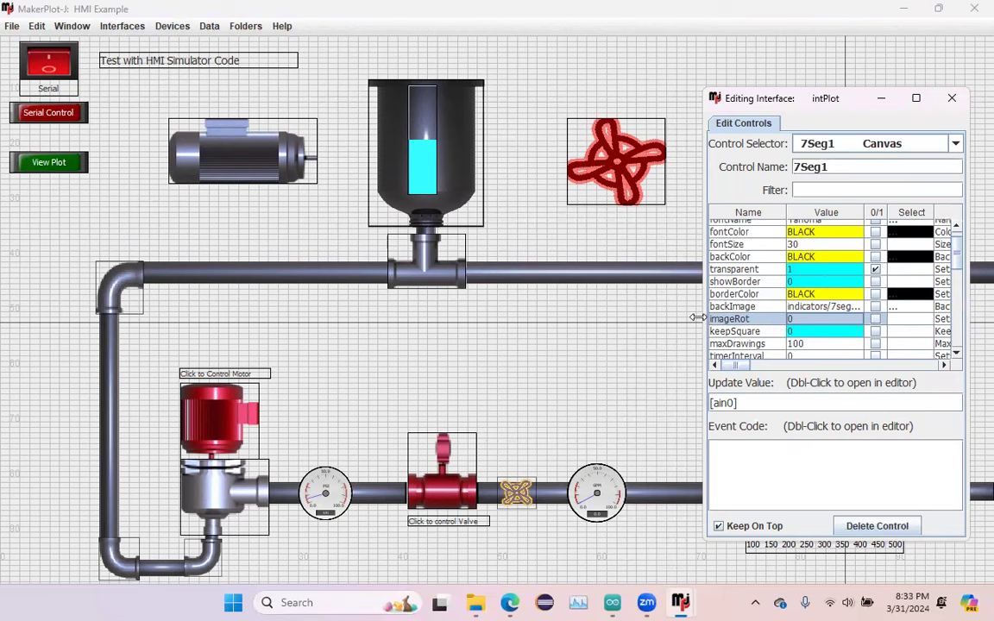
{"action": "left_click_drag", "start_coordinate": [697, 318], "coordinate": [583, 317]}
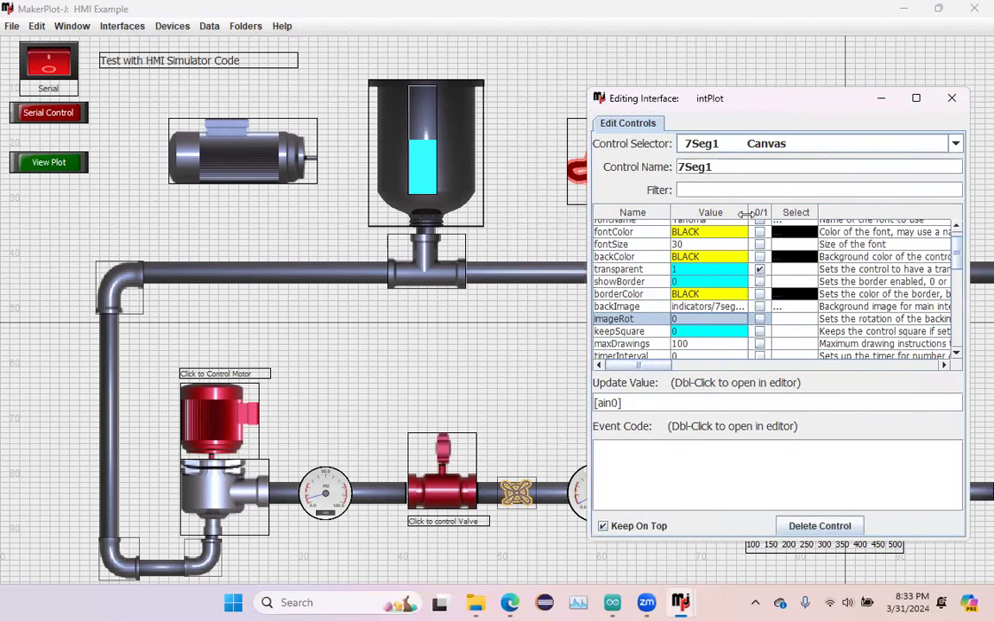
{"action": "left_click_drag", "start_coordinate": [747, 212], "coordinate": [784, 212]}
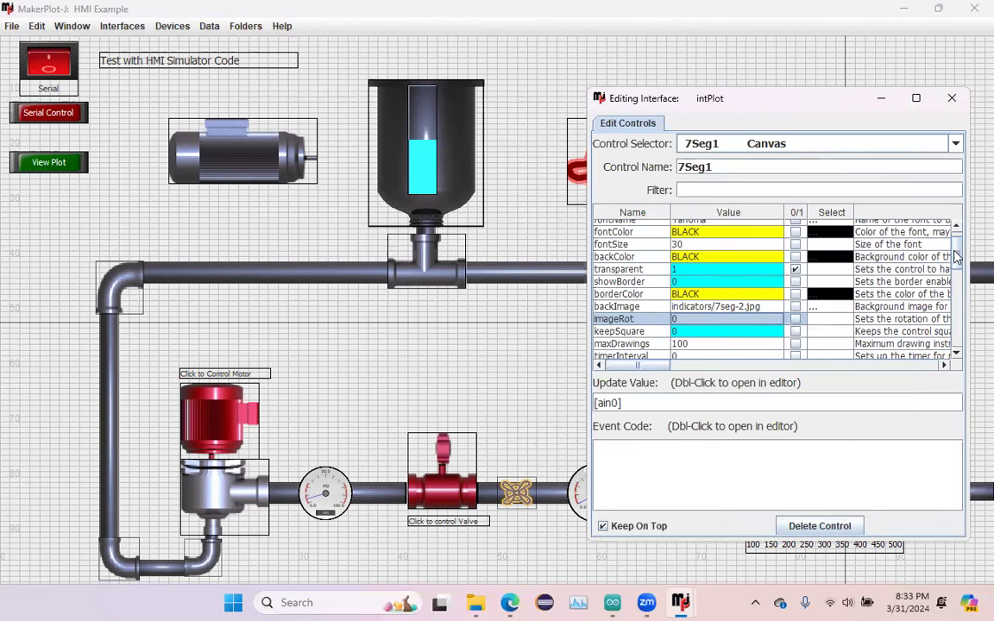
{"action": "scroll", "coordinate": [955, 257], "scroll_direction": "down", "scroll_amount": 3}
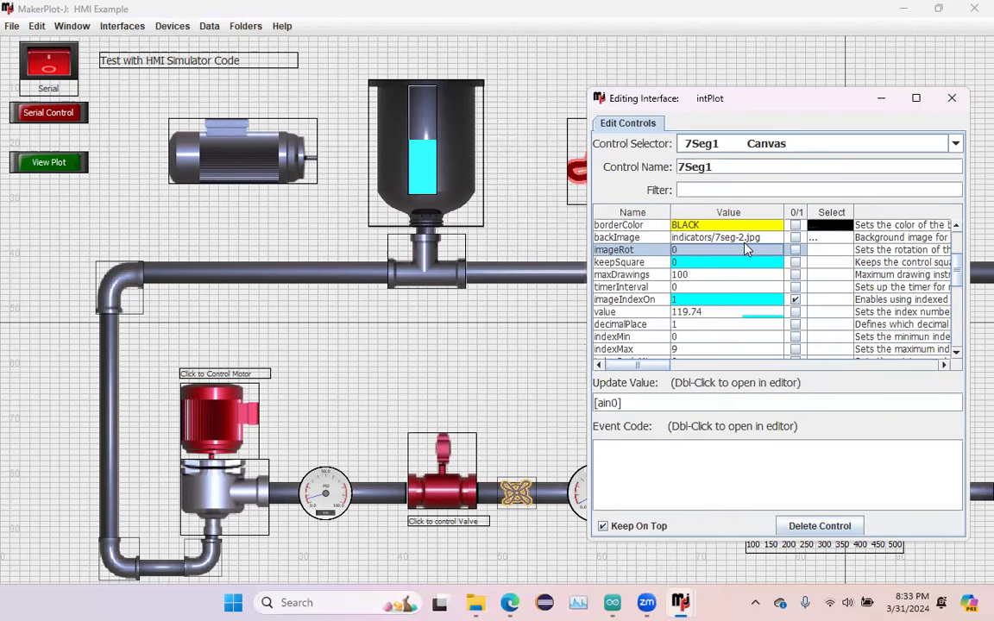
{"action": "left_click", "coordinate": [951, 98]}
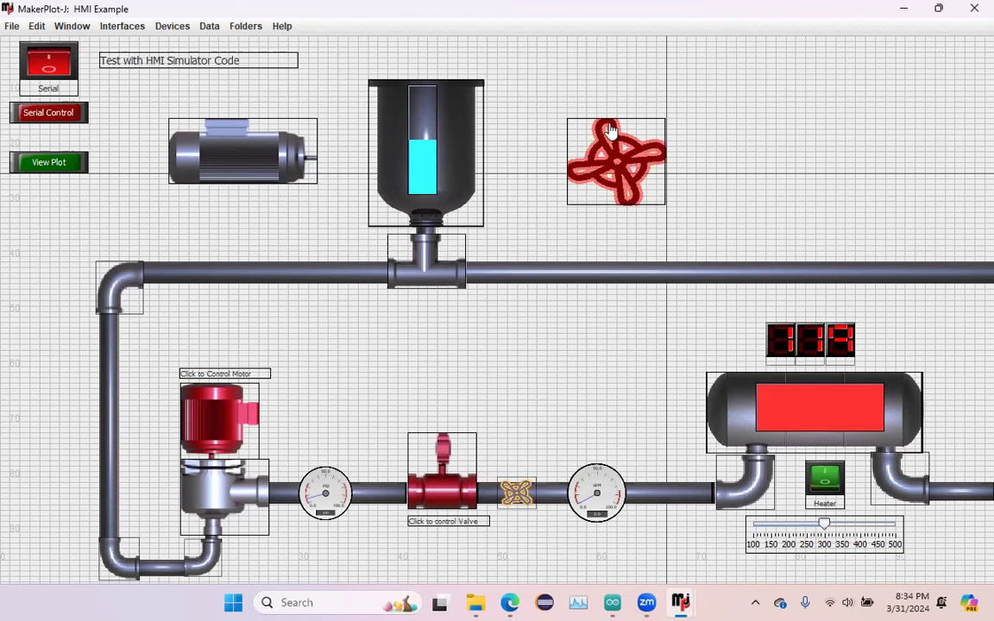
- Reopen canvFan's properties and set its imageWidth to 90
{"action": "right_click", "coordinate": [629, 196]}
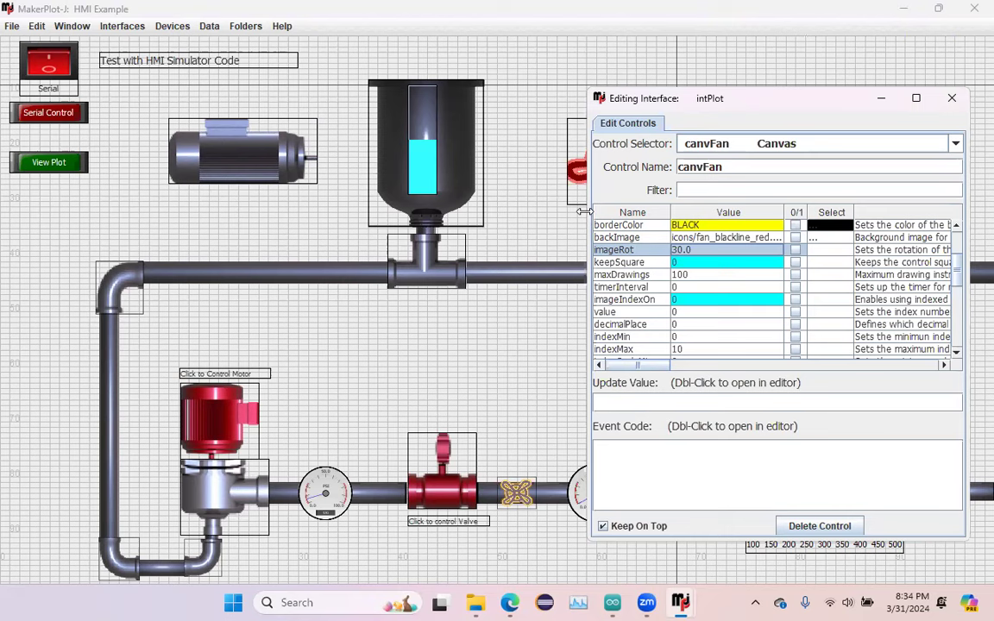
{"action": "left_click_drag", "start_coordinate": [584, 211], "coordinate": [689, 211]}
{"action": "left_click_drag", "start_coordinate": [956, 273], "coordinate": [956, 296]}
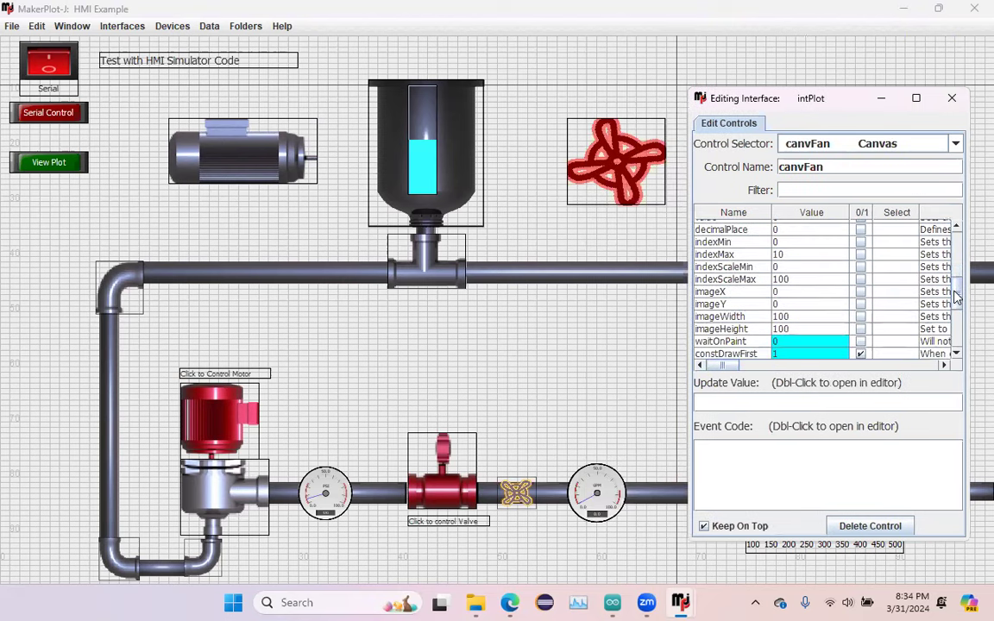
{"action": "double_click", "coordinate": [805, 318]}
{"action": "key", "text": "BackSpace"}
{"action": "key", "text": "BackSpace"}
{"action": "key", "text": "BackSpace"}
{"action": "type", "text": "90"}
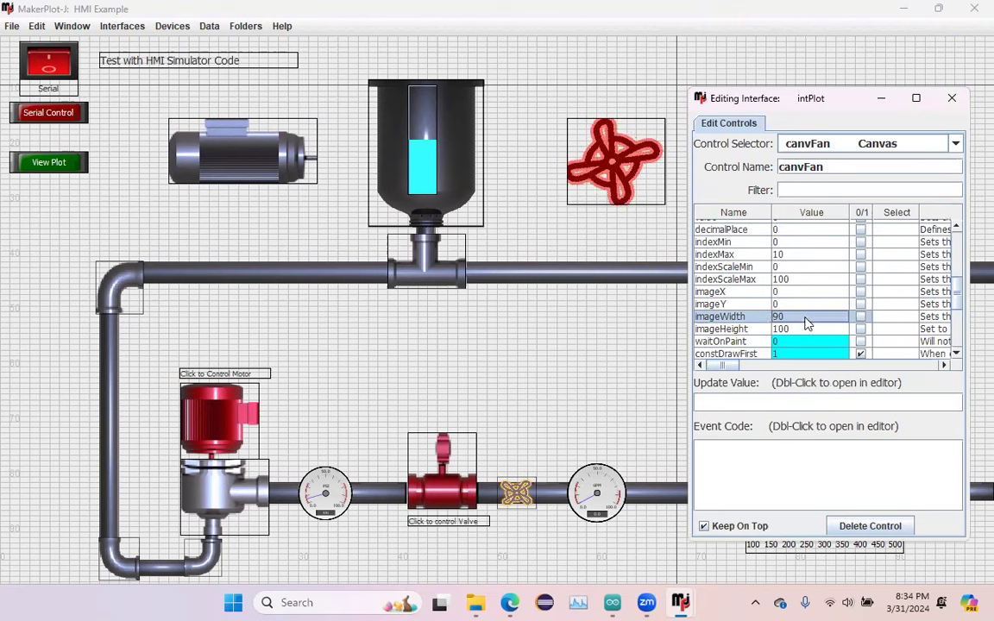
- Set canvFan's imageHeight to 90
{"action": "left_click", "coordinate": [806, 329]}
{"action": "double_click", "coordinate": [806, 329]}
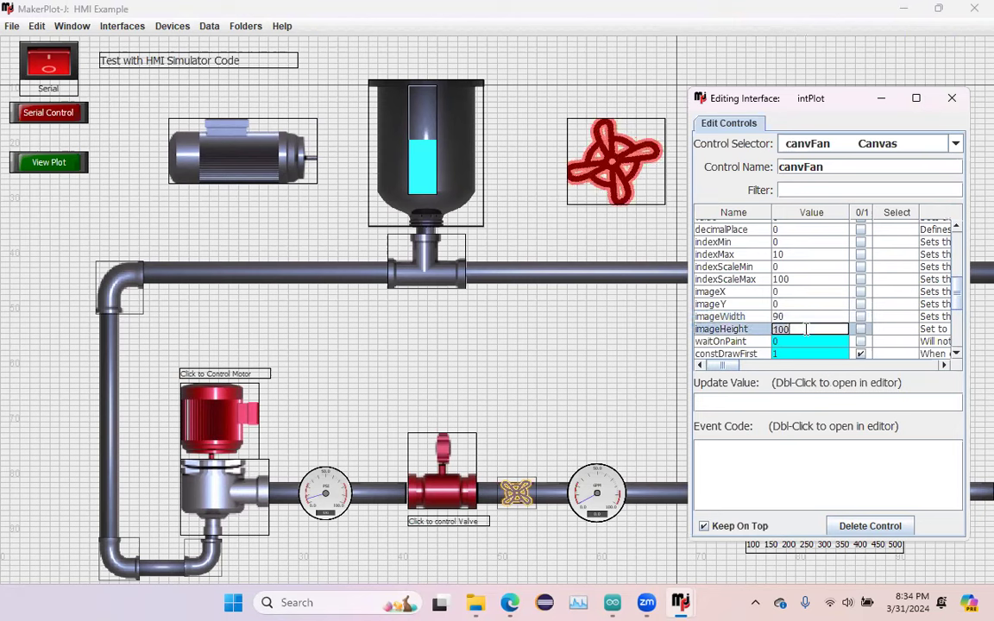
{"action": "key", "text": "BackSpace"}
{"action": "key", "text": "BackSpace"}
{"action": "key", "text": "BackSpace"}
{"action": "type", "text": "90"}
{"action": "key", "text": "Return"}
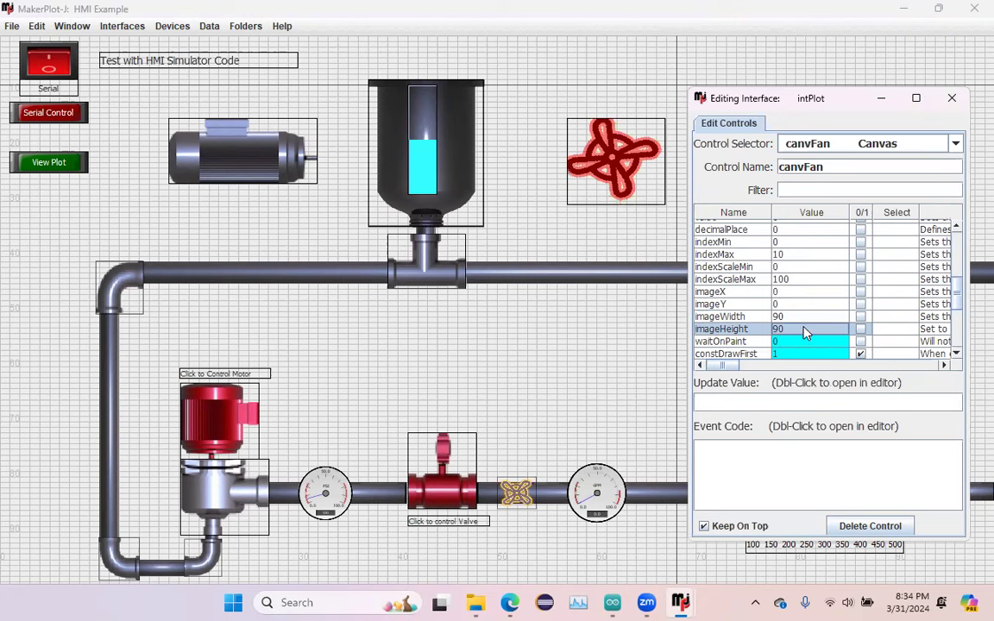
- Center the fan image within canvFan by setting both imageX and imageY to 5
{"action": "double_click", "coordinate": [797, 292]}
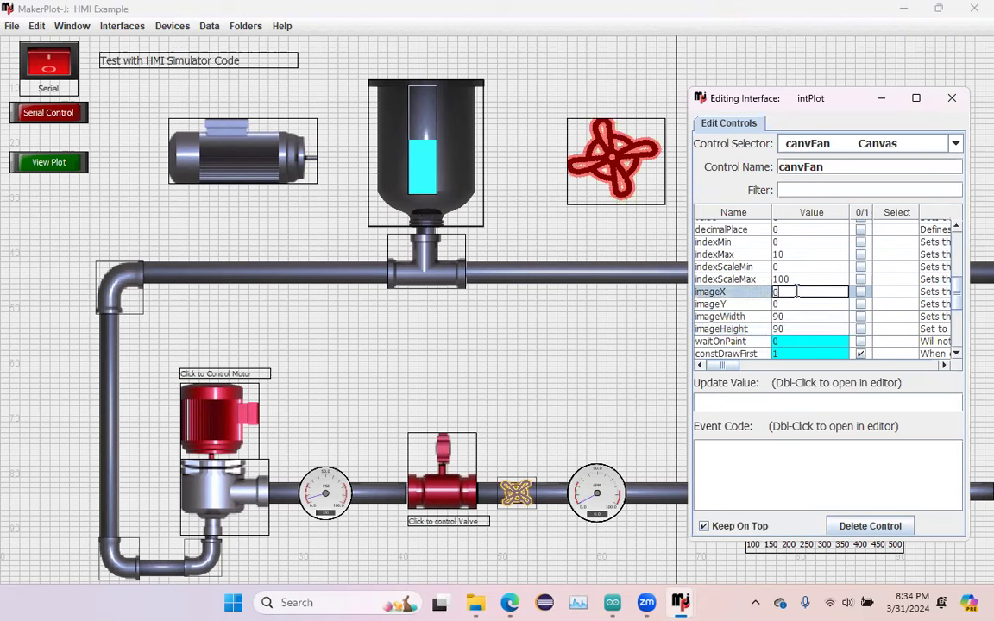
{"action": "key", "text": "BackSpace"}
{"action": "type", "text": "5"}
{"action": "key", "text": "Return"}
{"action": "left_click", "coordinate": [797, 306]}
{"action": "double_click", "coordinate": [797, 306]}
{"action": "key", "text": "BackSpace"}
{"action": "type", "text": "5"}
{"action": "key", "text": "Return"}
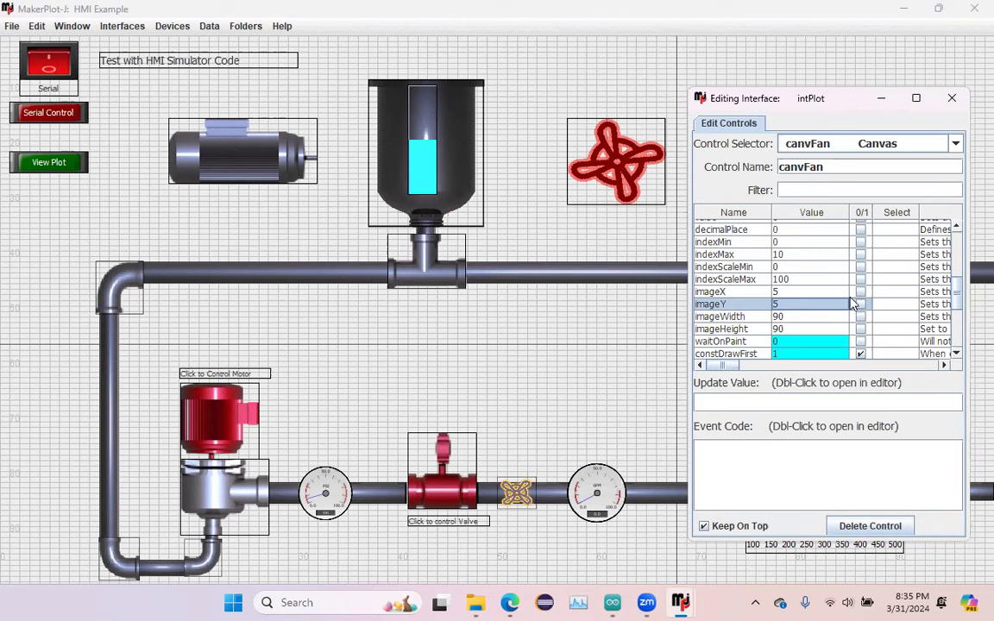
- Open canvFan's event code in the code editor and start it with a <timer> event
{"action": "left_click_drag", "start_coordinate": [959, 287], "coordinate": [947, 233]}
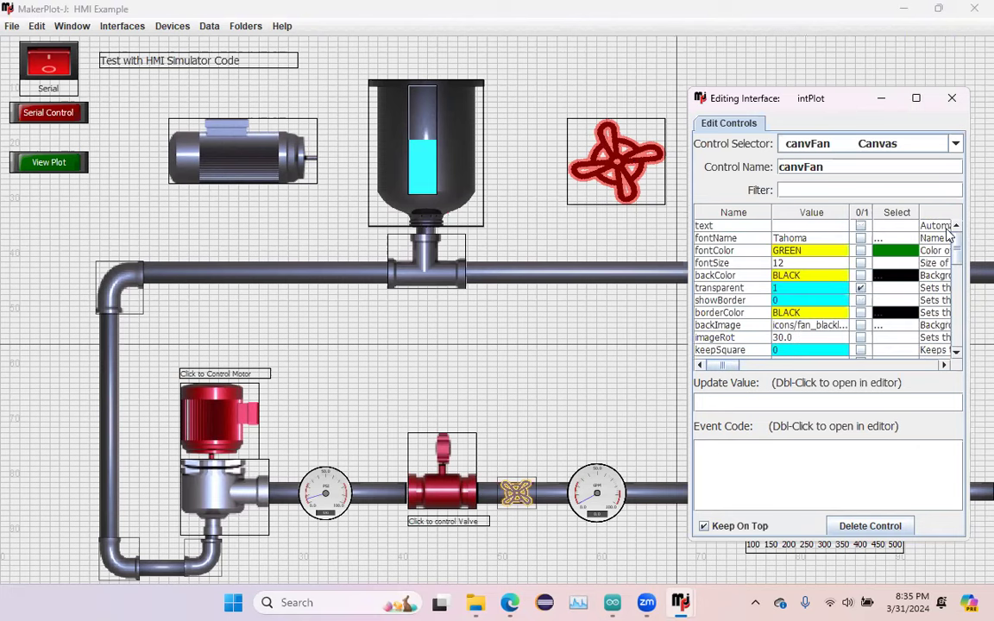
{"action": "double_click", "coordinate": [768, 457]}
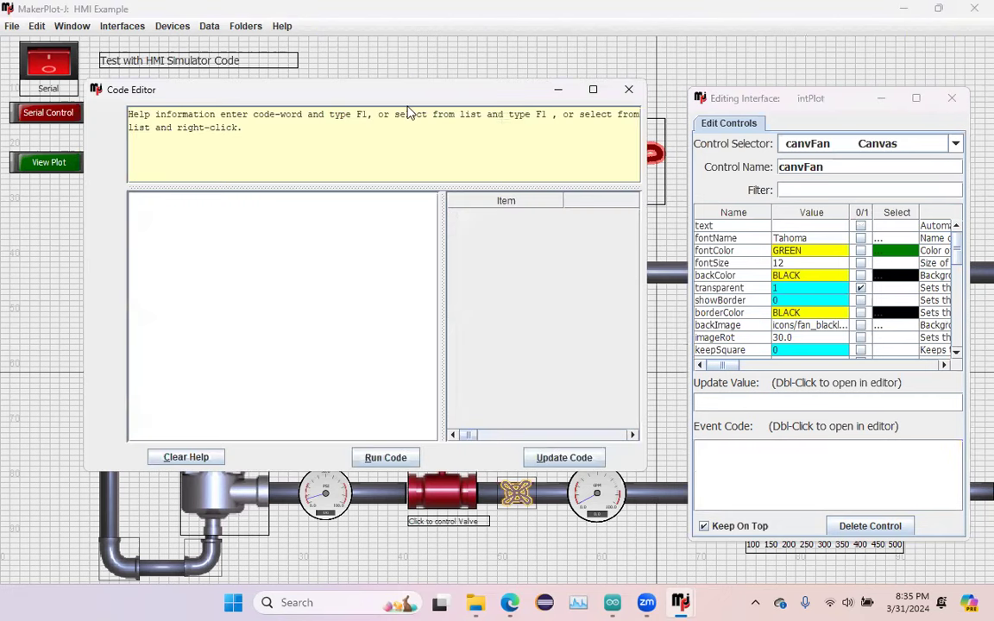
{"action": "left_click_drag", "start_coordinate": [409, 97], "coordinate": [371, 250]}
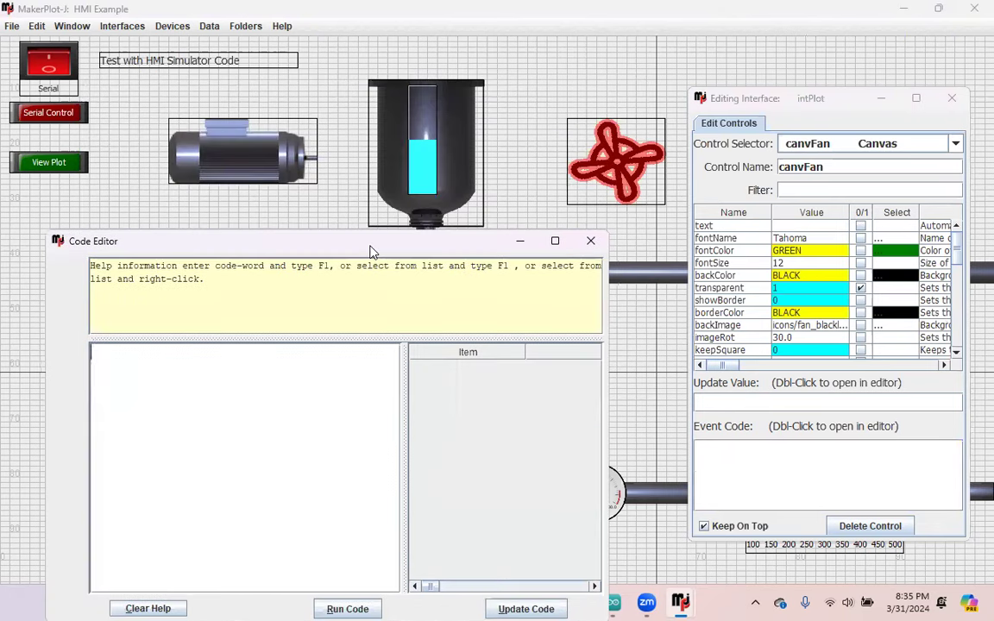
{"action": "type", "text": "<"}
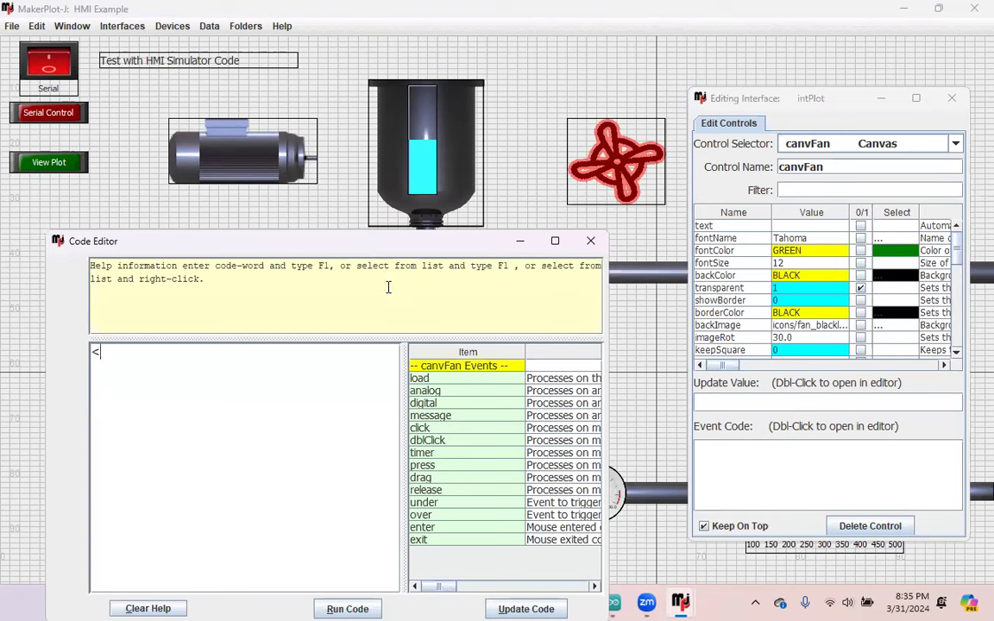
{"action": "double_click", "coordinate": [434, 455]}
{"action": "type", "text": ">"}
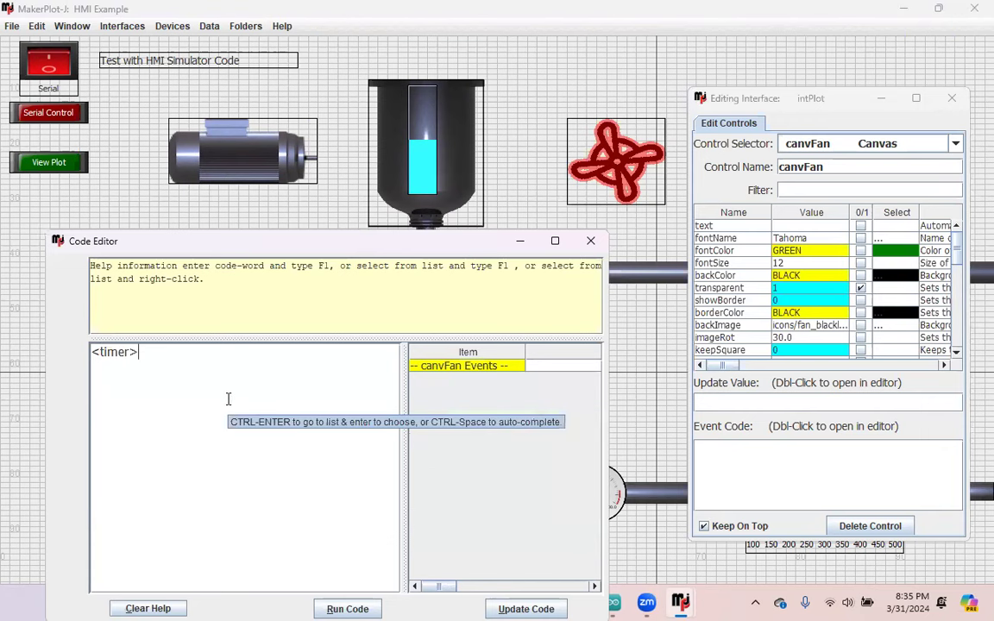
- Complete the timer event with !this.imageRot= { [this.imageRot] + 5 } and update canvFan's event code
{"action": "type", "text": "!"}
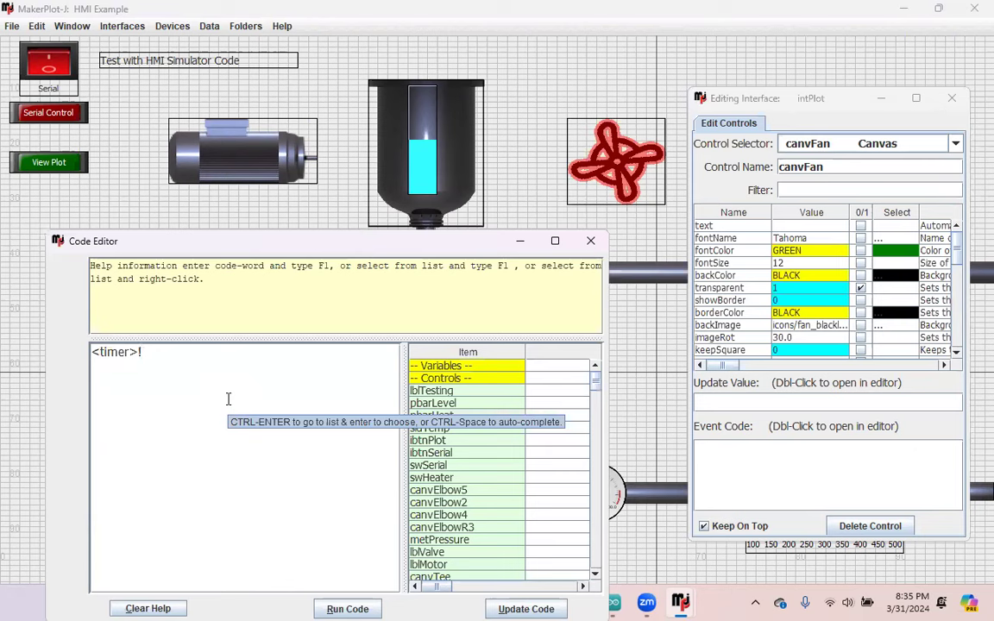
{"action": "type", "text": "this"}
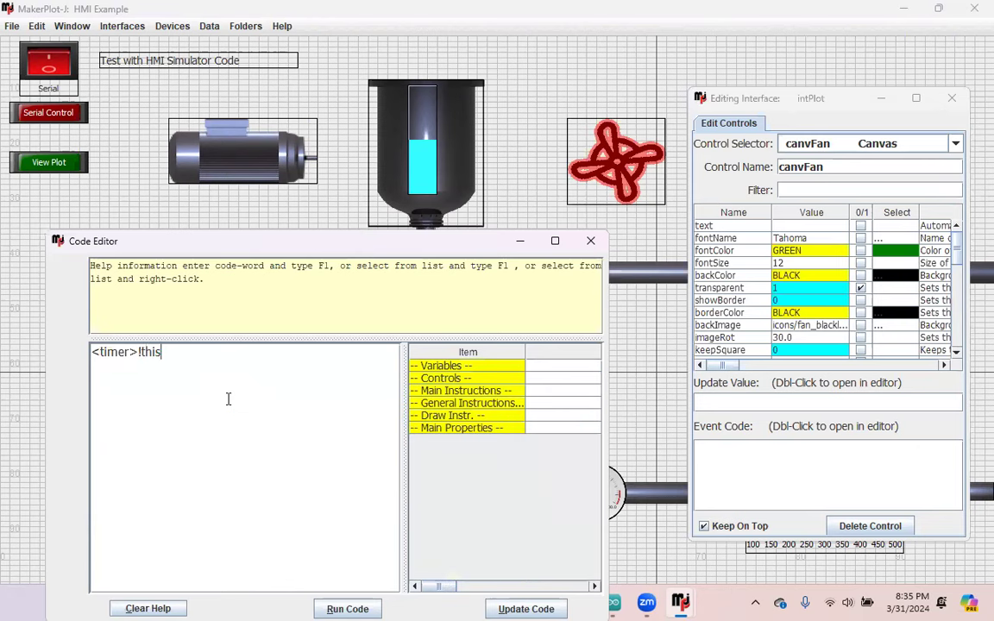
{"action": "type", "text": ".img"}
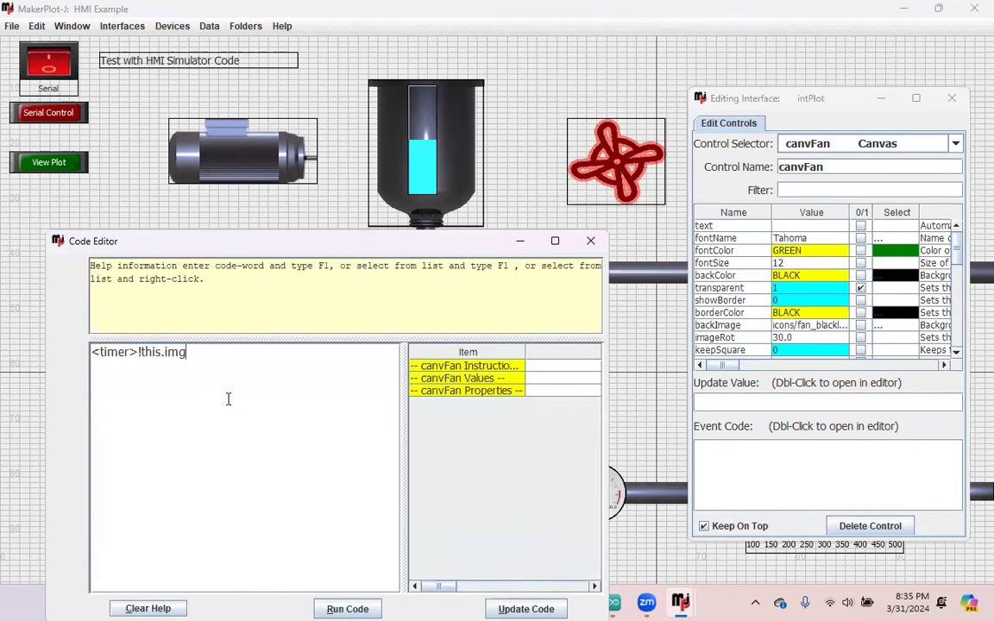
{"action": "key", "text": "BackSpace"}
{"action": "type", "text": "a"}
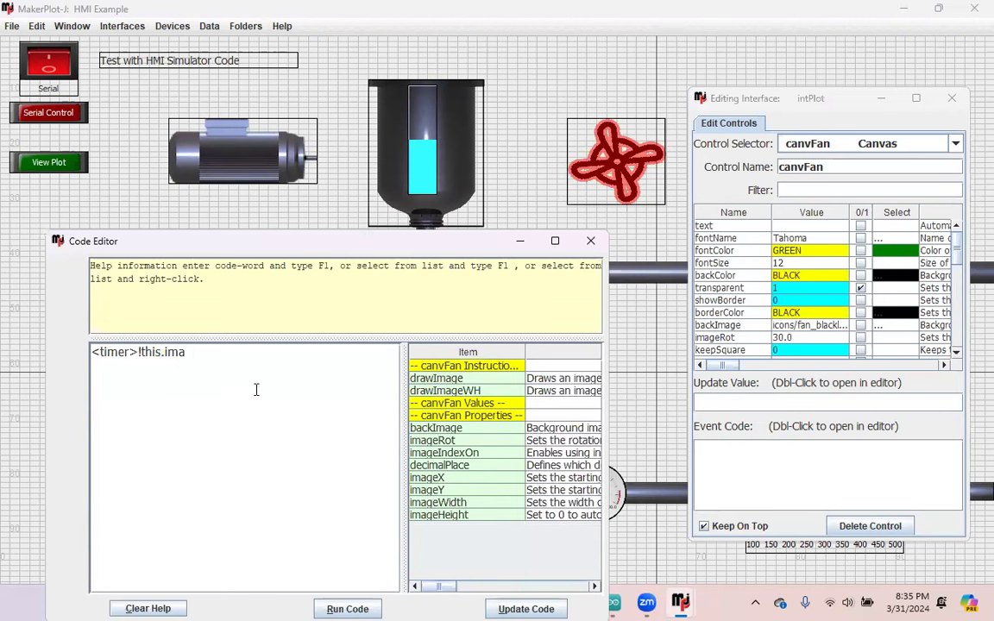
{"action": "type", "text": "geRot= {"}
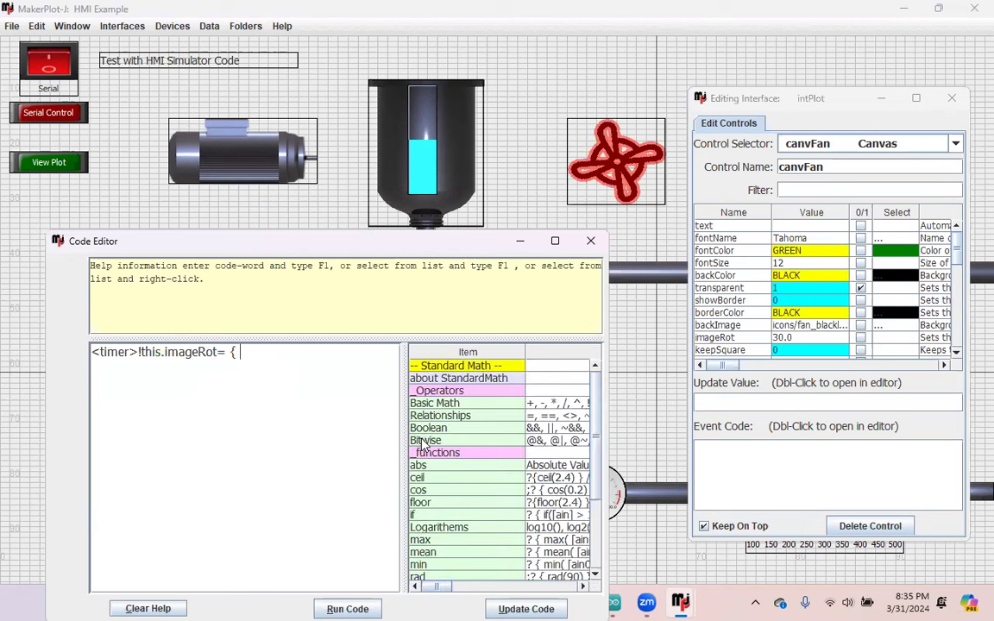
{"action": "type", "text": " [this."}
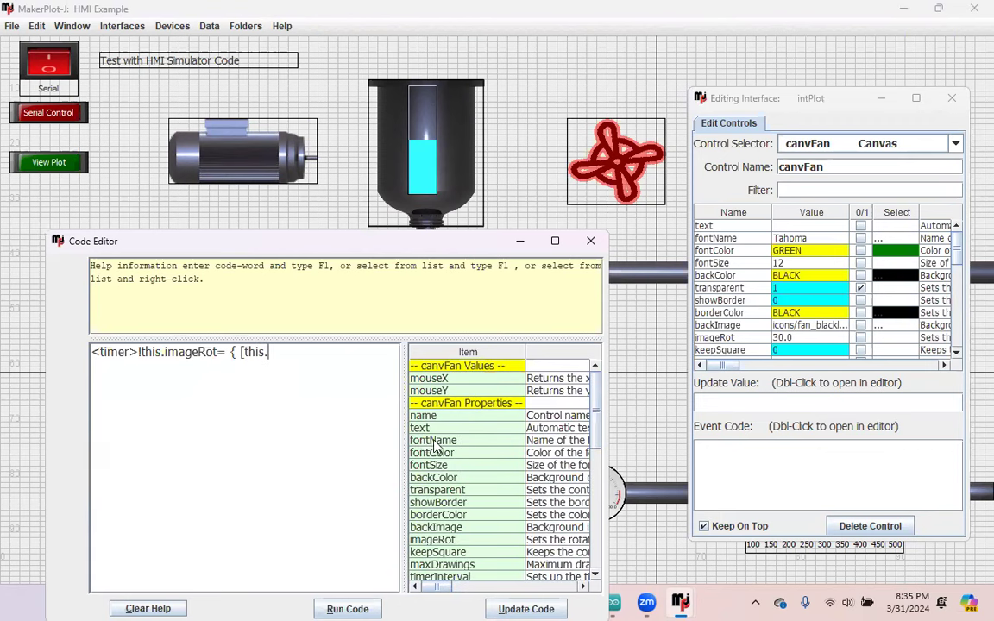
{"action": "type", "text": "im"}
{"action": "double_click", "coordinate": [440, 408]}
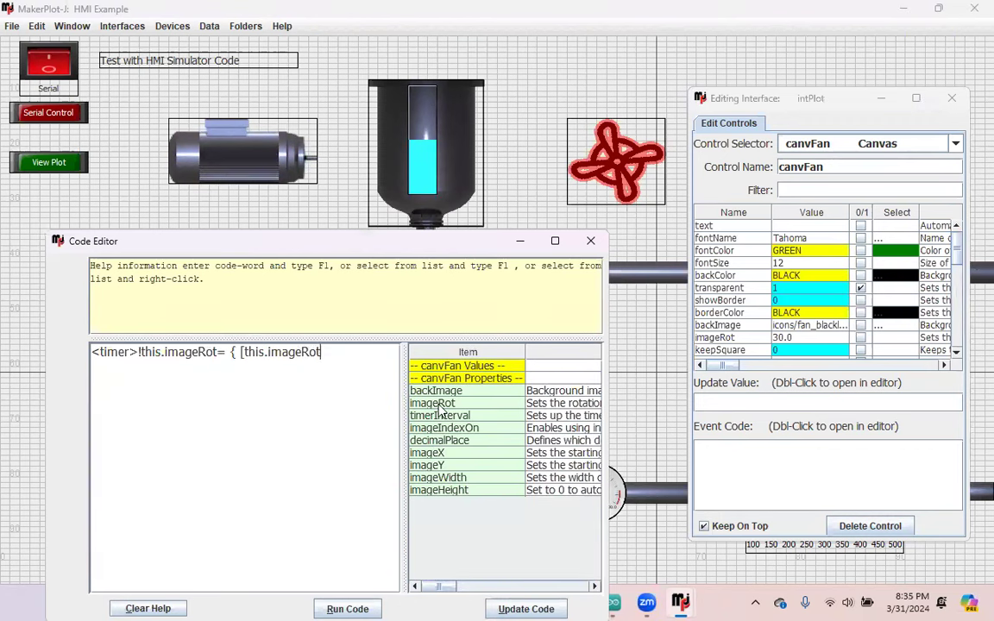
{"action": "type", "text": "] + 5 }"}
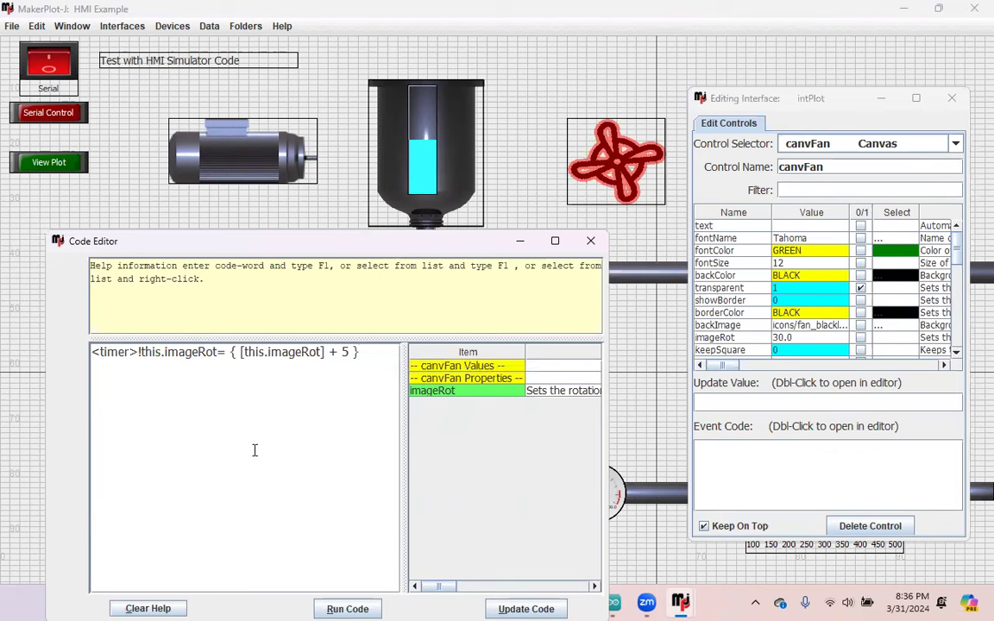
{"action": "left_click", "coordinate": [517, 604]}
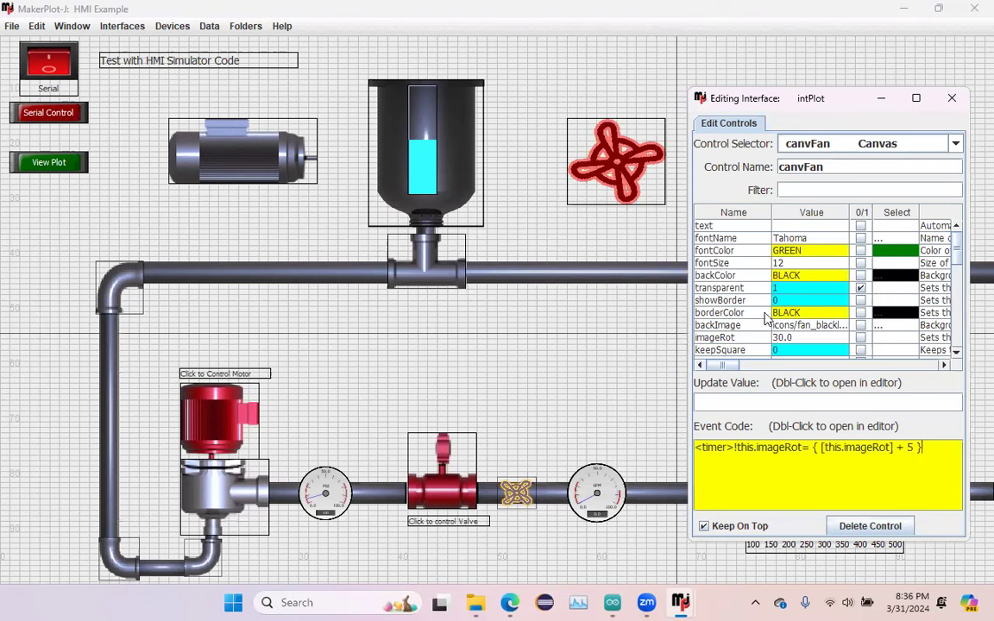
- Set canvFan's timerInterval to 100 and turn off the interface's edit mode
{"action": "left_click_drag", "start_coordinate": [959, 259], "coordinate": [959, 287]}
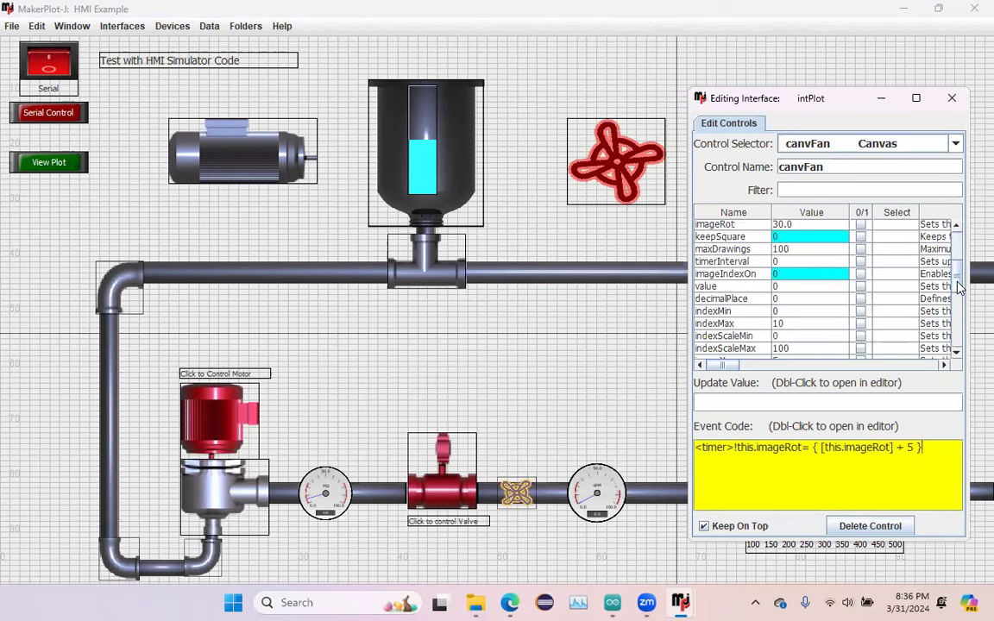
{"action": "double_click", "coordinate": [779, 262]}
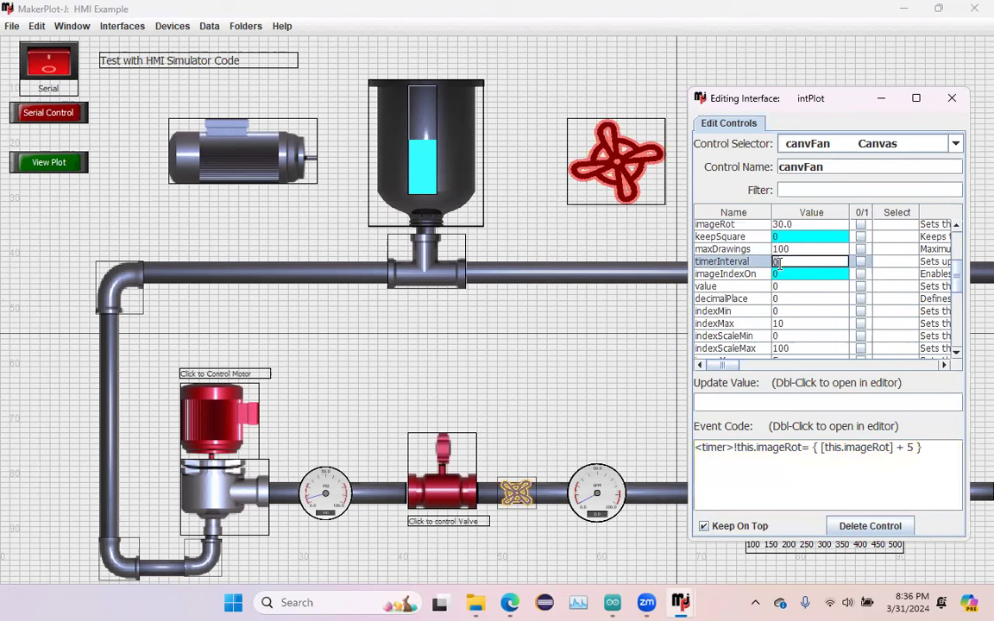
{"action": "key", "text": "Return"}
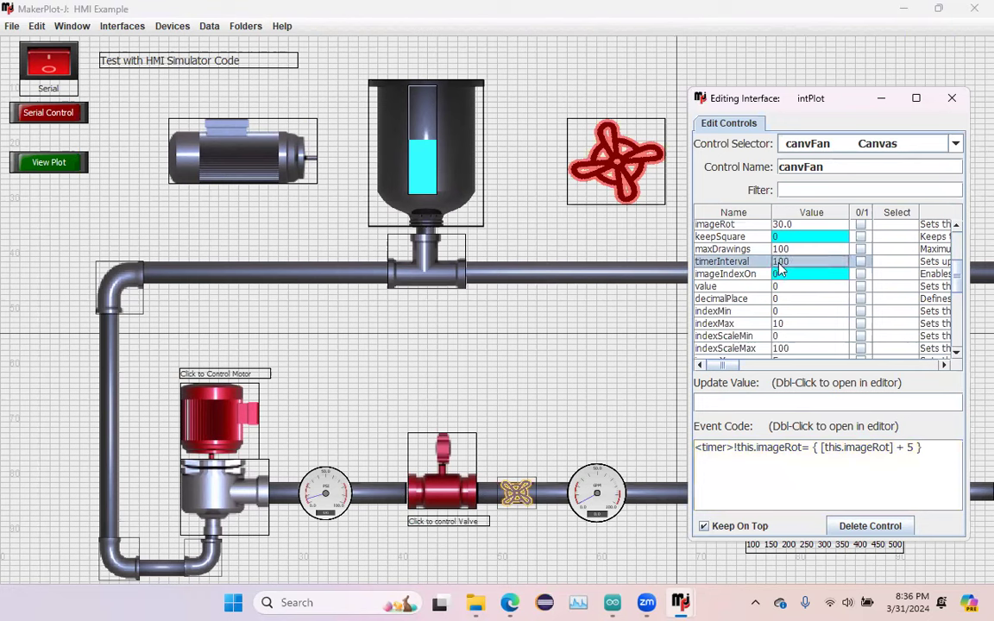
{"action": "left_click", "coordinate": [620, 232]}
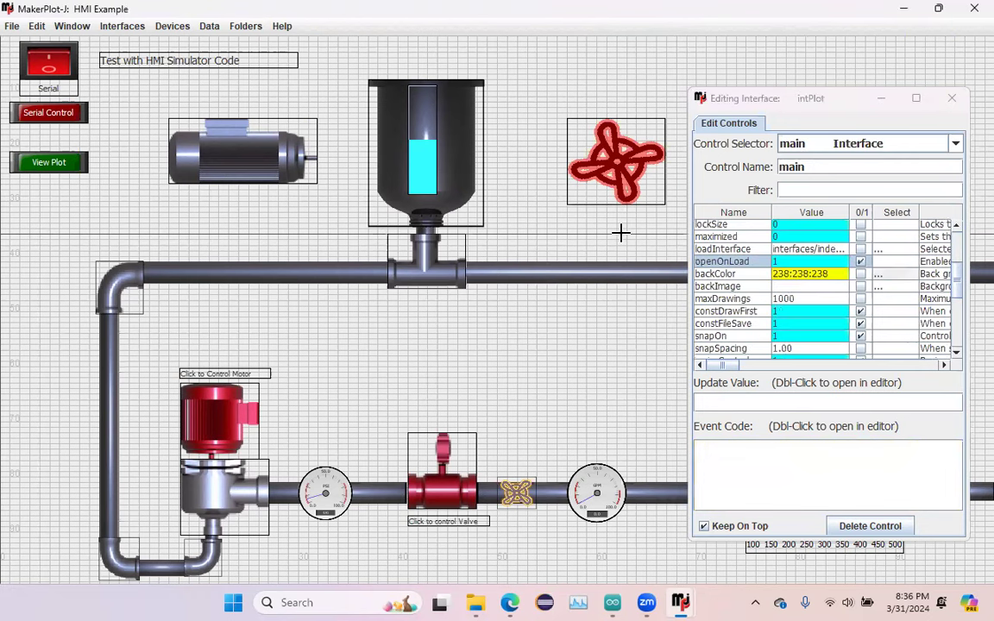
{"action": "key", "text": "ctrl+e"}
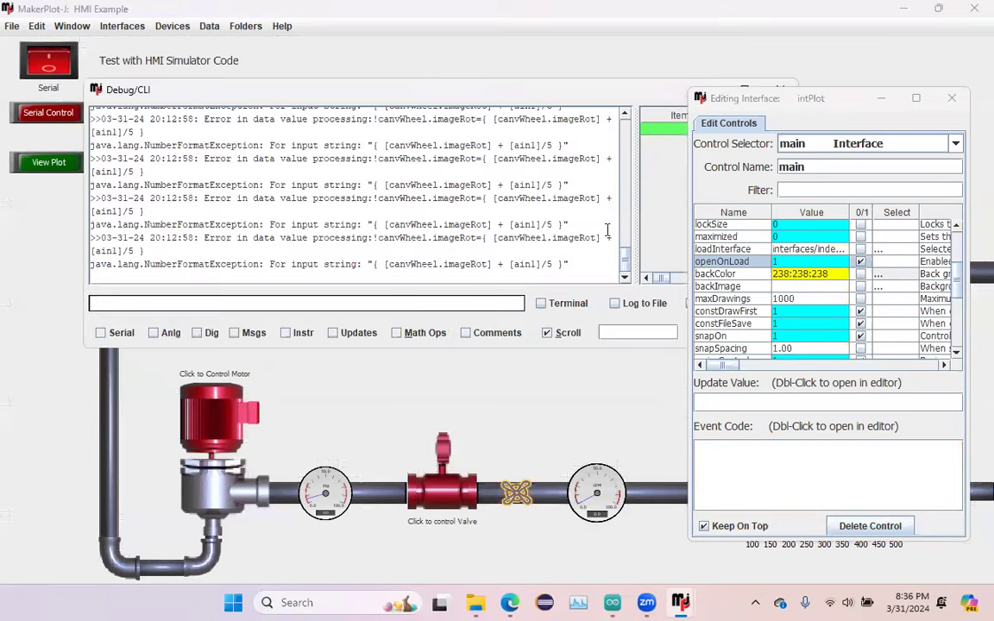
- Briefly log instructions in the Debug/CLI window to examine how canvFan's timer code is processed, and bring the interface back into view
{"action": "left_click", "coordinate": [297, 336]}
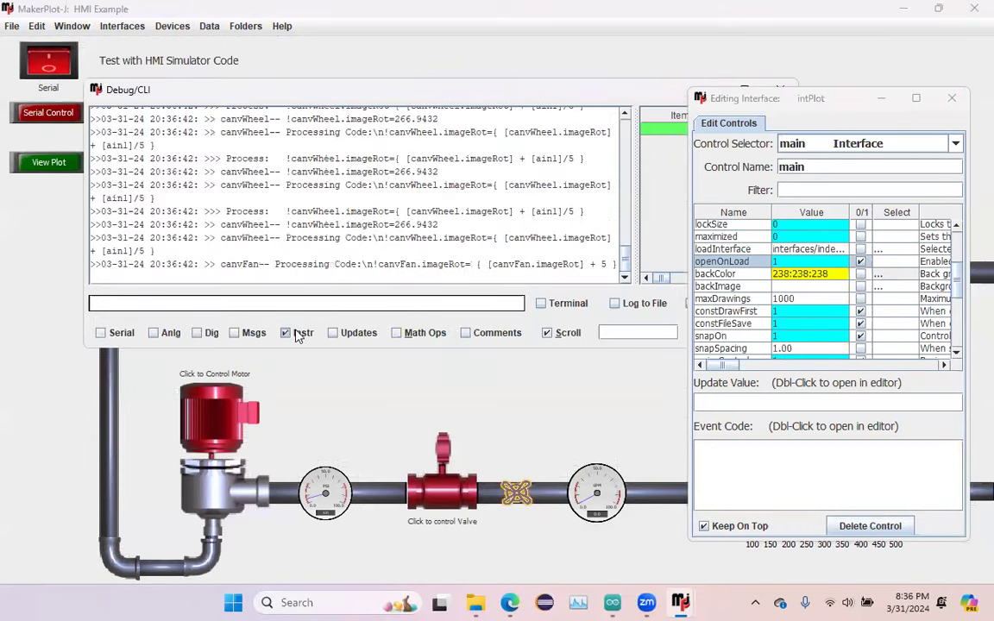
{"action": "left_click", "coordinate": [298, 335]}
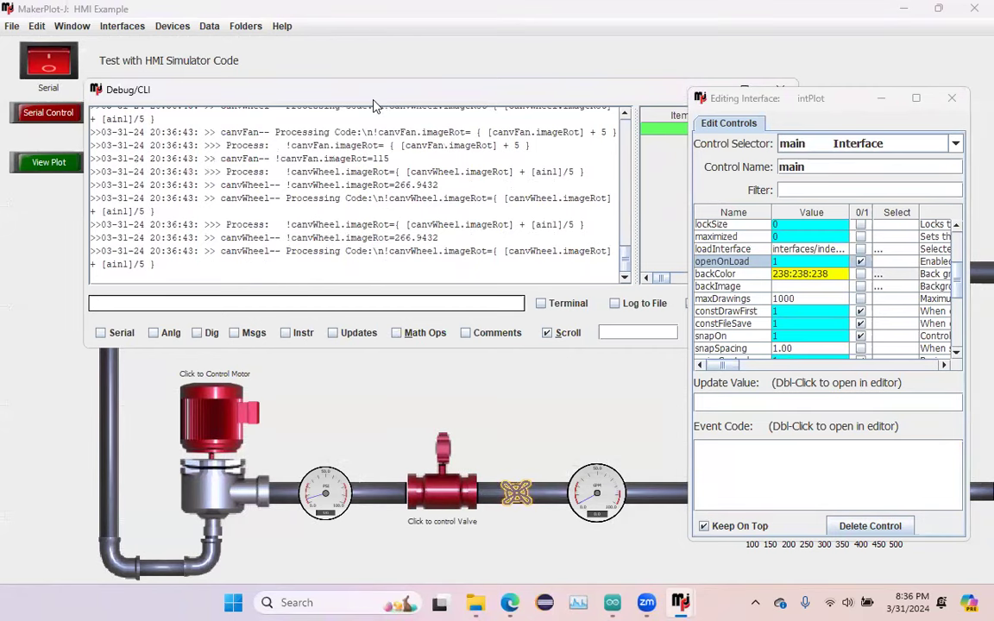
{"action": "left_click_drag", "start_coordinate": [373, 105], "coordinate": [262, 230]}
{"action": "left_click", "coordinate": [664, 216]}
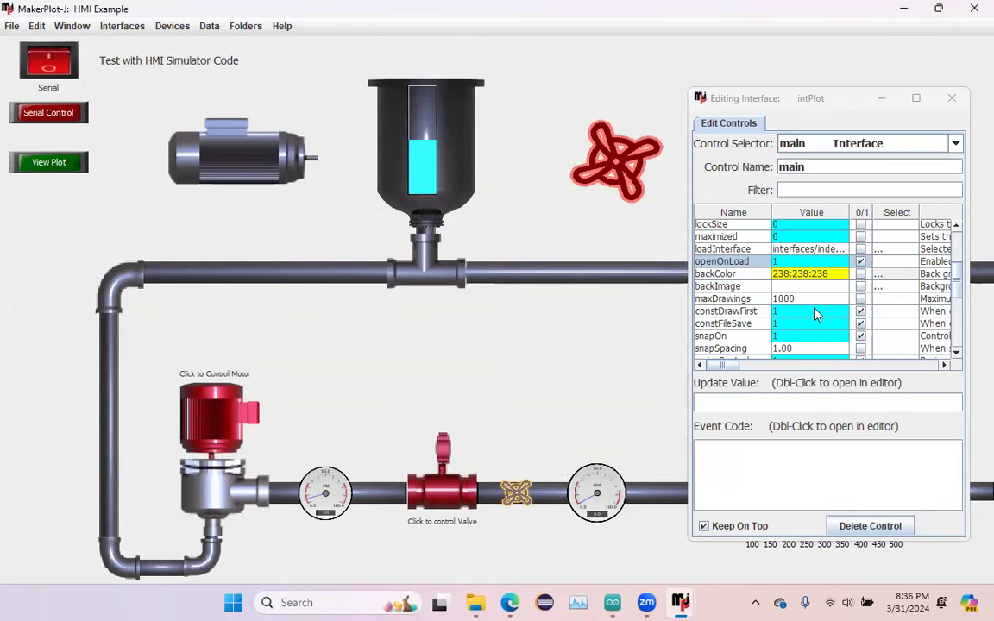
- Reopen canvFan's properties and try its timerInterval at 50, followed by 20
{"action": "left_click", "coordinate": [647, 183]}
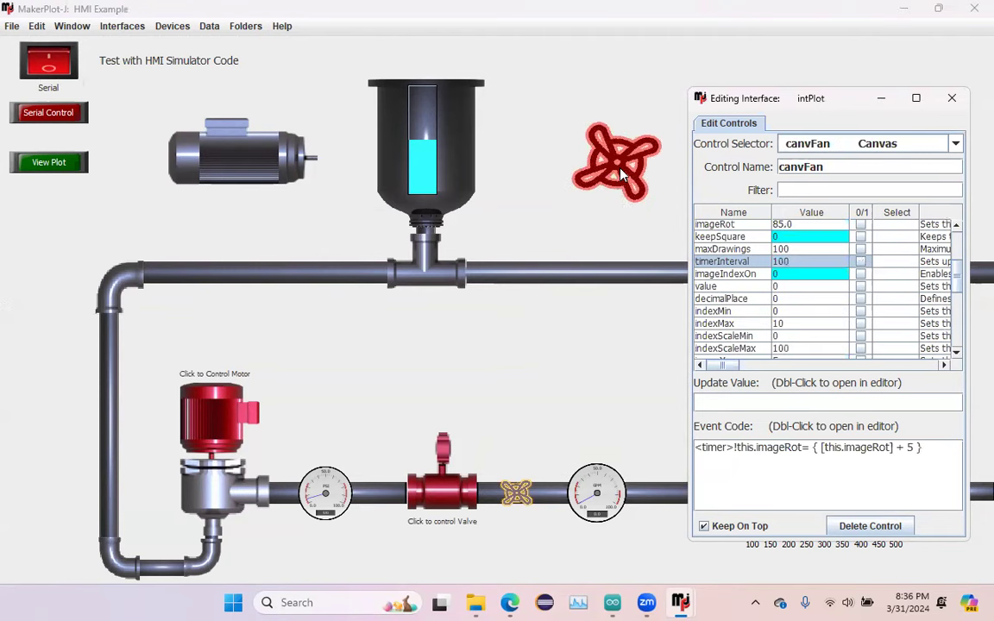
{"action": "double_click", "coordinate": [802, 262]}
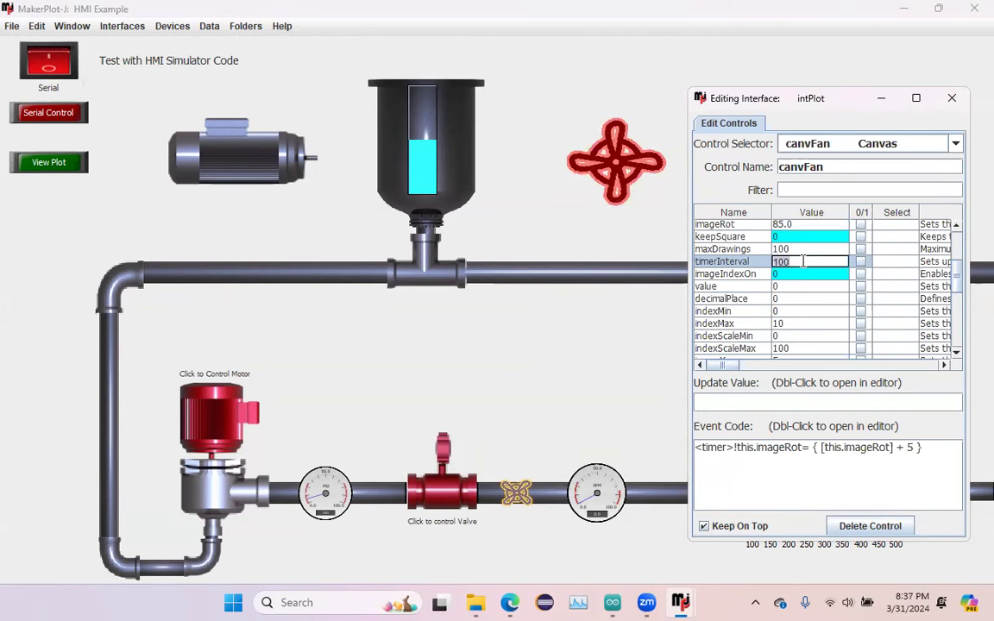
{"action": "type", "text": "50"}
{"action": "key", "text": "Return"}
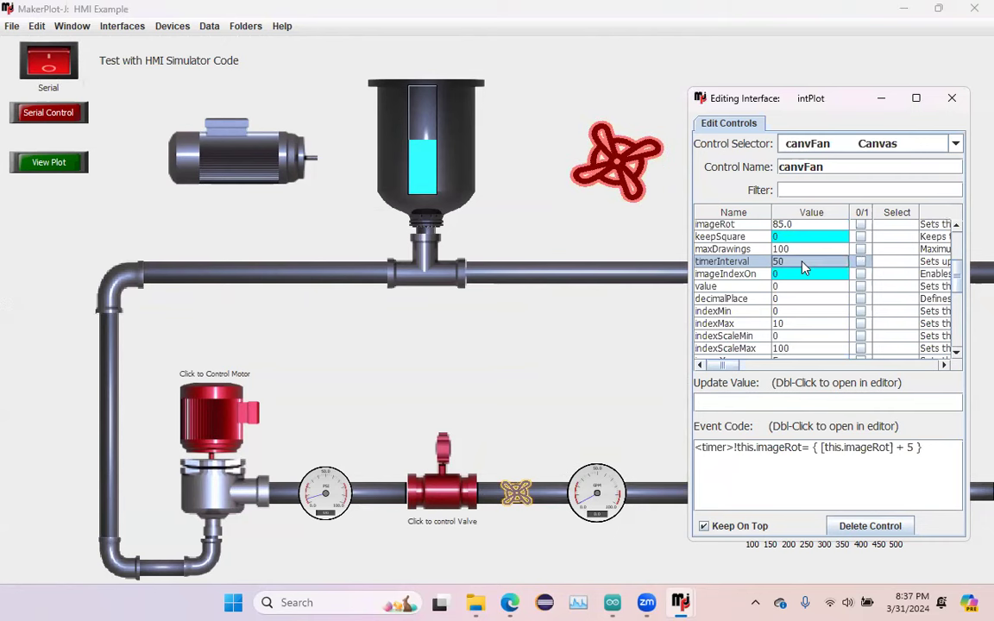
{"action": "double_click", "coordinate": [802, 263]}
{"action": "type", "text": "20"}
{"action": "key", "text": "Return"}
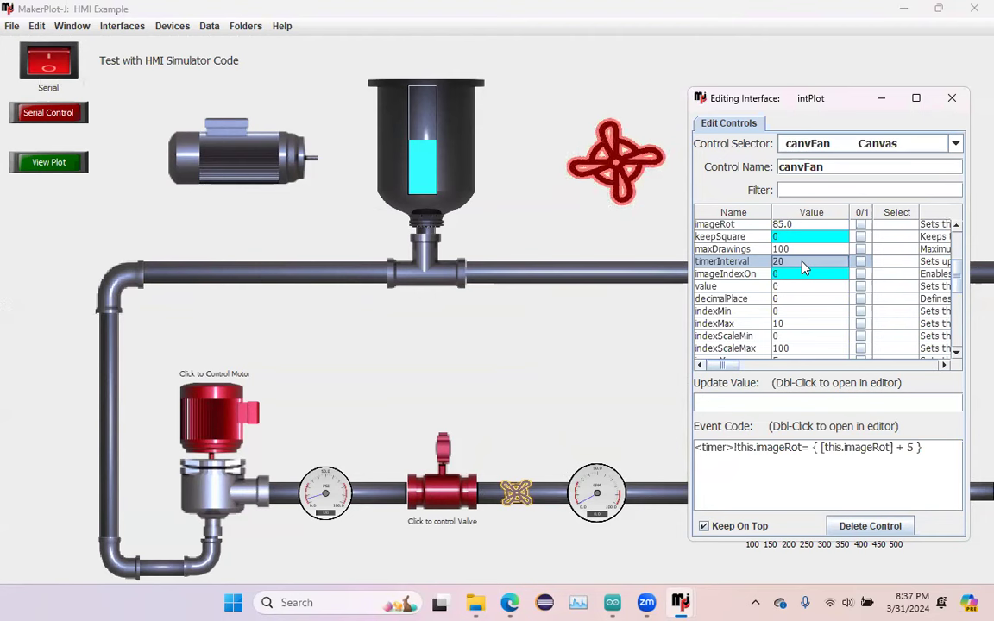
- Set canvFan's timerInterval to 50 and close the control editing window
{"action": "double_click", "coordinate": [802, 262]}
{"action": "key", "text": "BackSpace"}
{"action": "key", "text": "BackSpace"}
{"action": "type", "text": "1"}
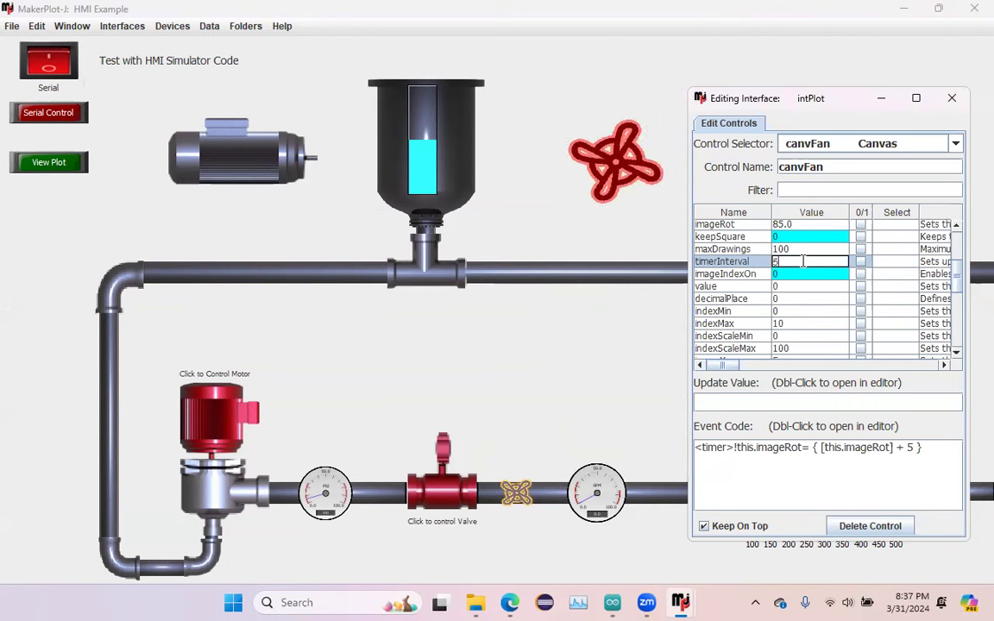
{"action": "type", "text": "0"}
{"action": "key", "text": "Return"}
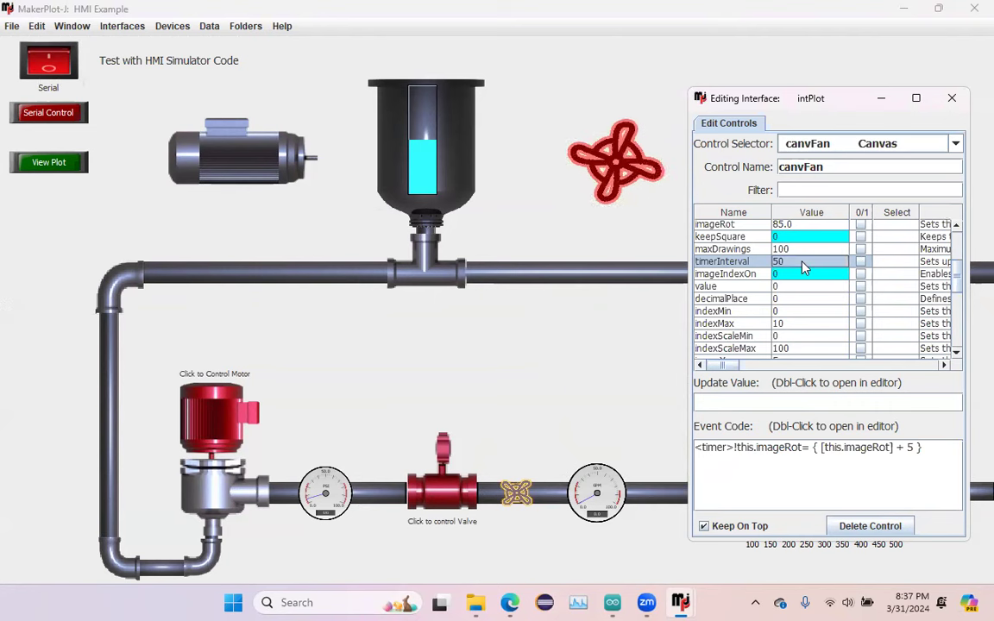
{"action": "left_click_drag", "start_coordinate": [719, 100], "coordinate": [782, 111]}
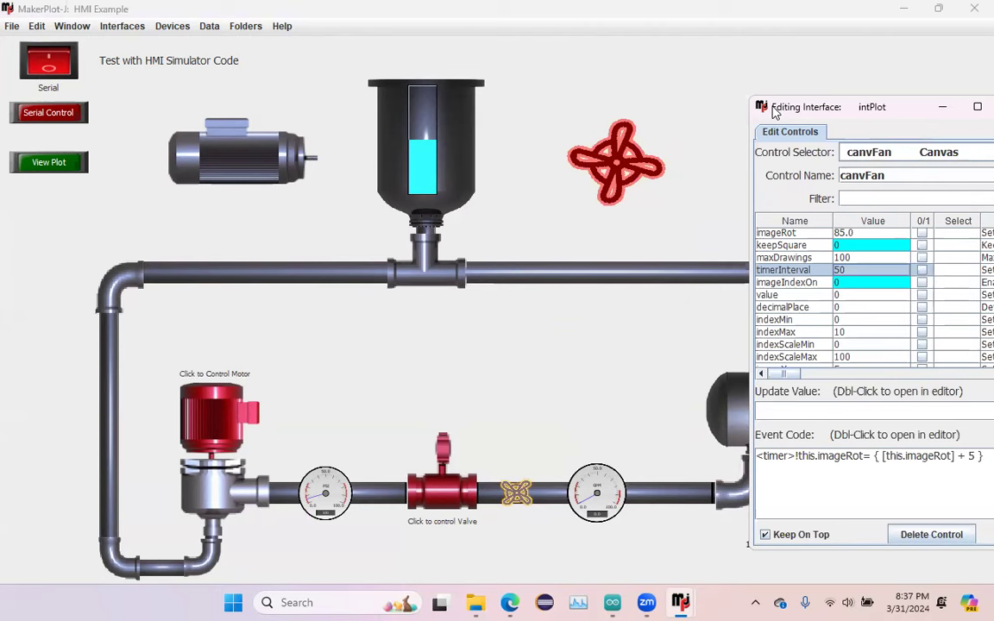
{"action": "left_click_drag", "start_coordinate": [773, 110], "coordinate": [702, 86]}
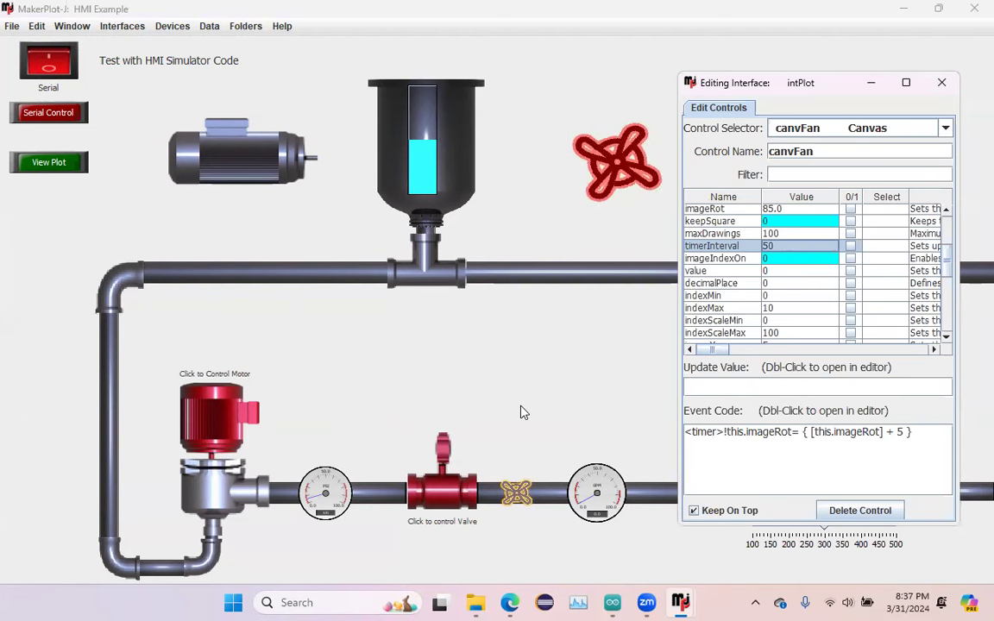
{"action": "left_click", "coordinate": [940, 84]}
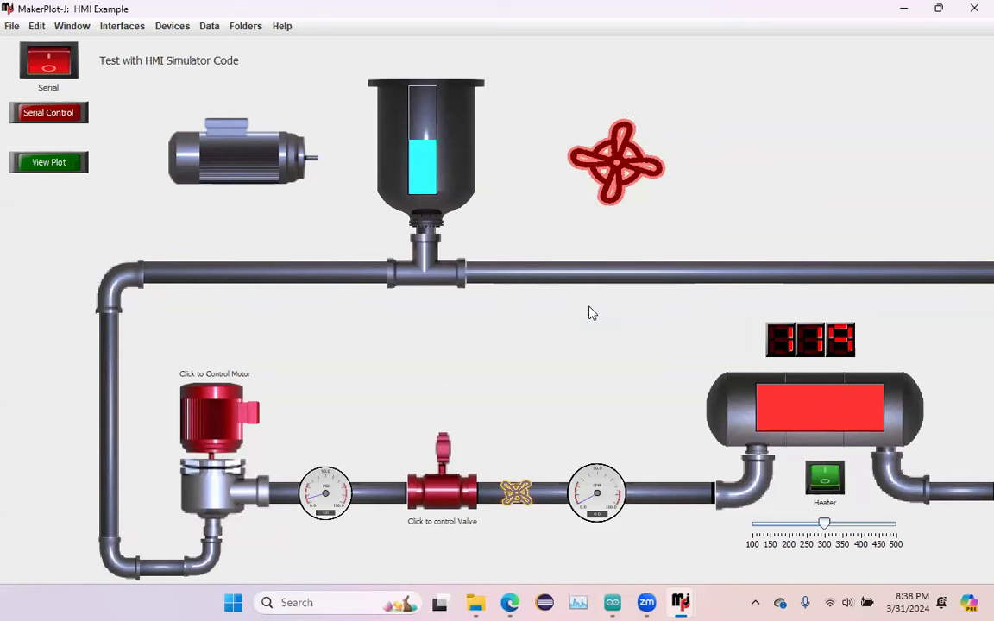
- Switch on the Serial connection and test the HMI by toggling the pump motor and the valve on and off
{"action": "left_click", "coordinate": [51, 67]}
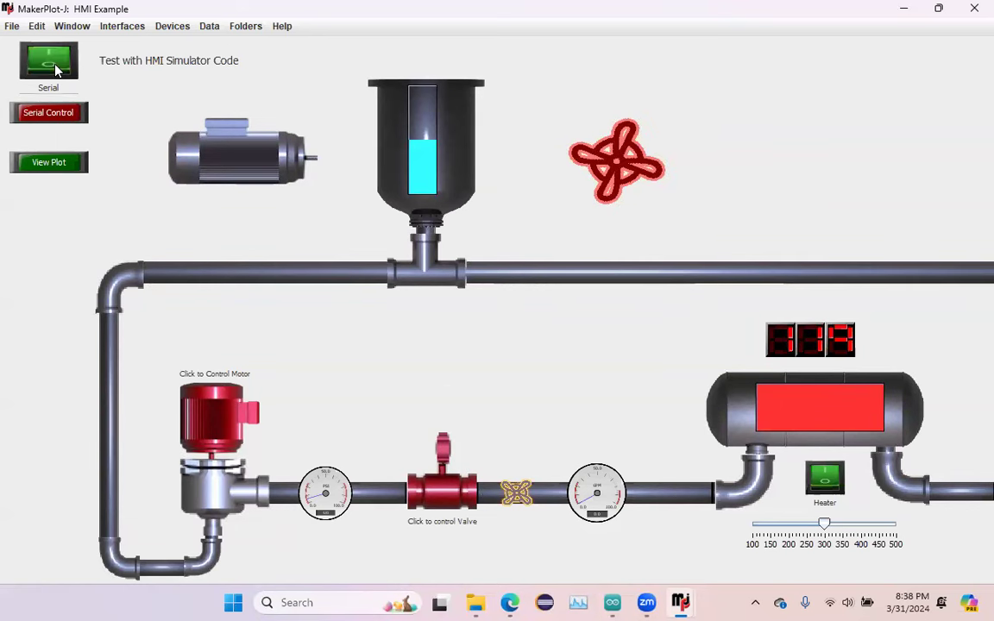
{"action": "left_click", "coordinate": [257, 418]}
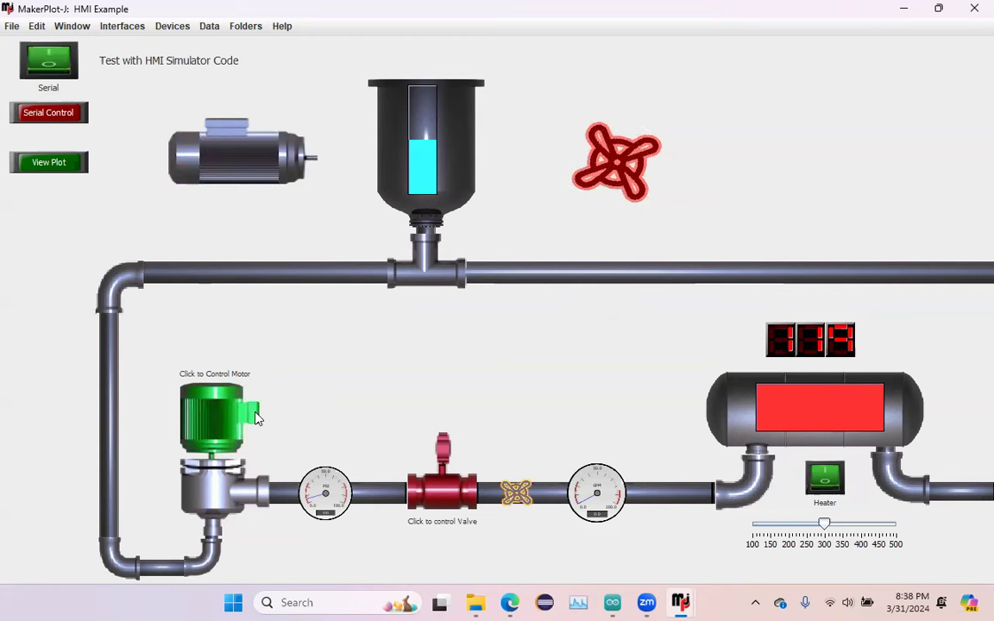
{"action": "left_click", "coordinate": [446, 450]}
{"action": "left_click", "coordinate": [453, 453]}
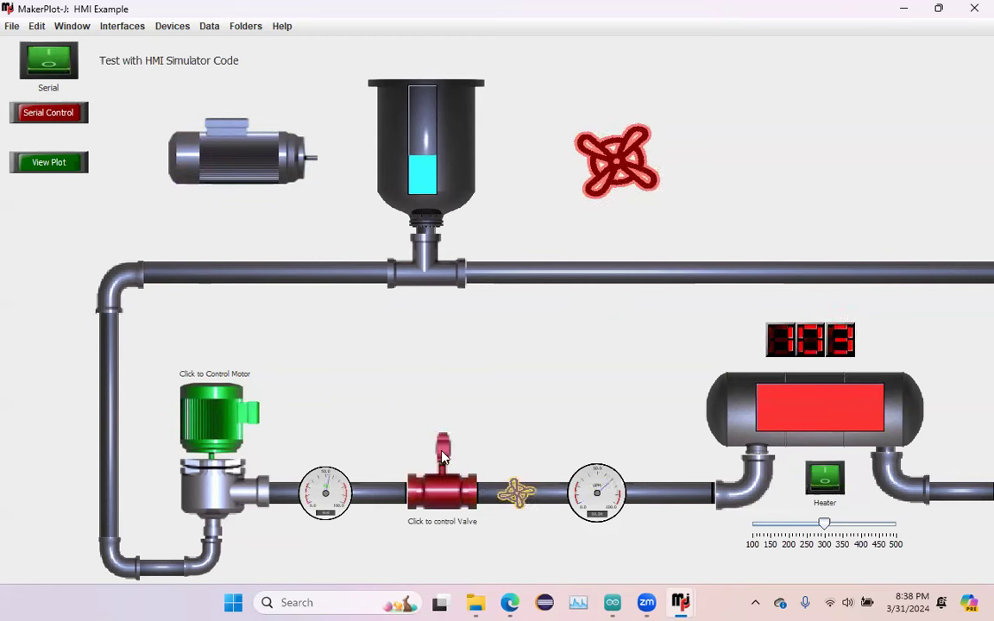
{"action": "left_click", "coordinate": [257, 418]}
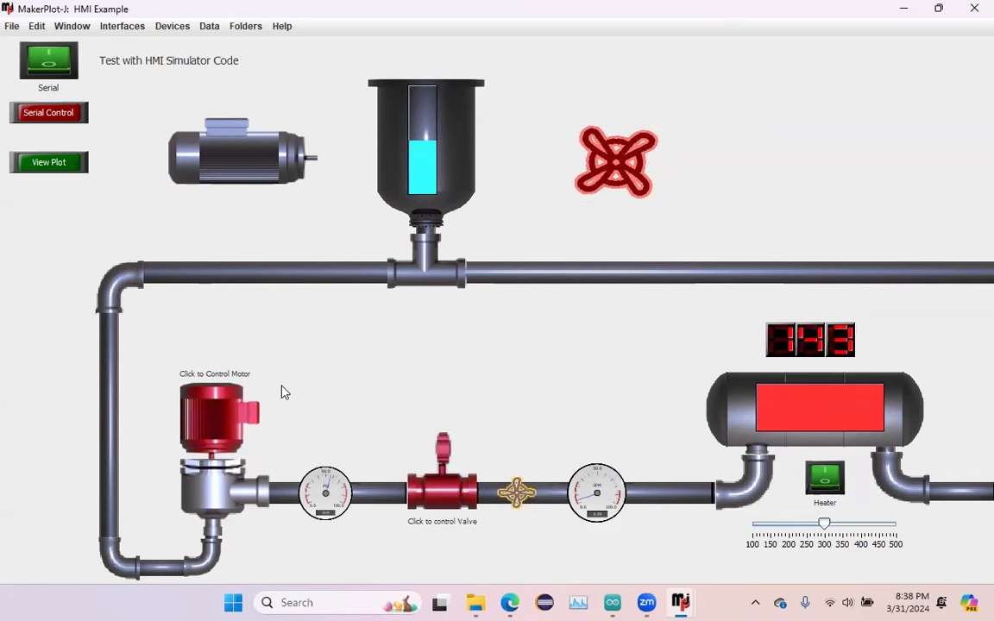
- Change canvWheel's event code to <timer>!this.imageRot={ [this.imageRot] + [flow]/5 } so the wheel's rotation follows the flow
{"action": "right_click", "coordinate": [519, 496]}
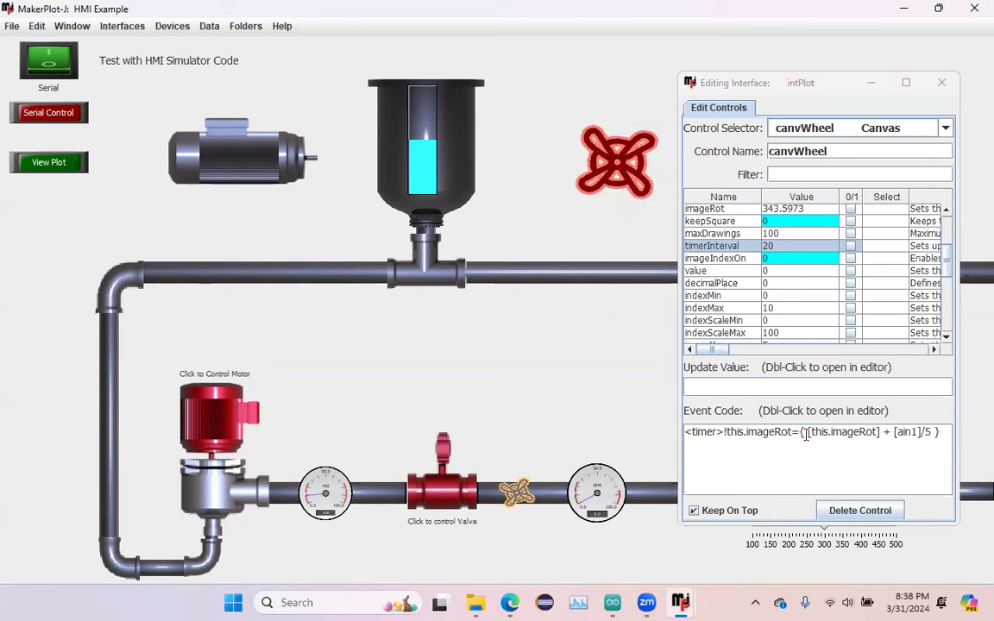
{"action": "double_click", "coordinate": [914, 431]}
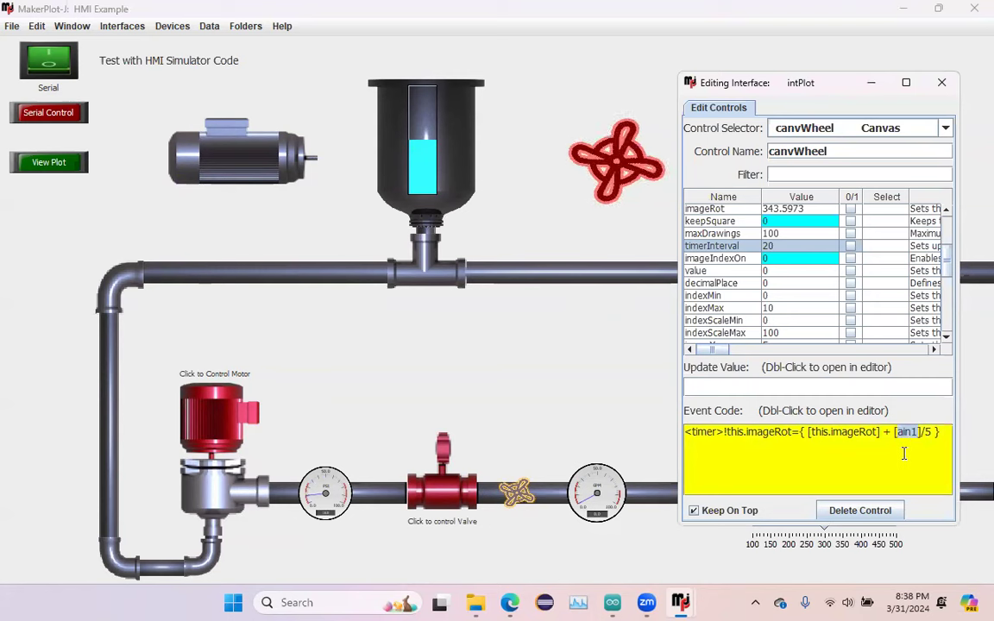
{"action": "type", "text": "flow"}
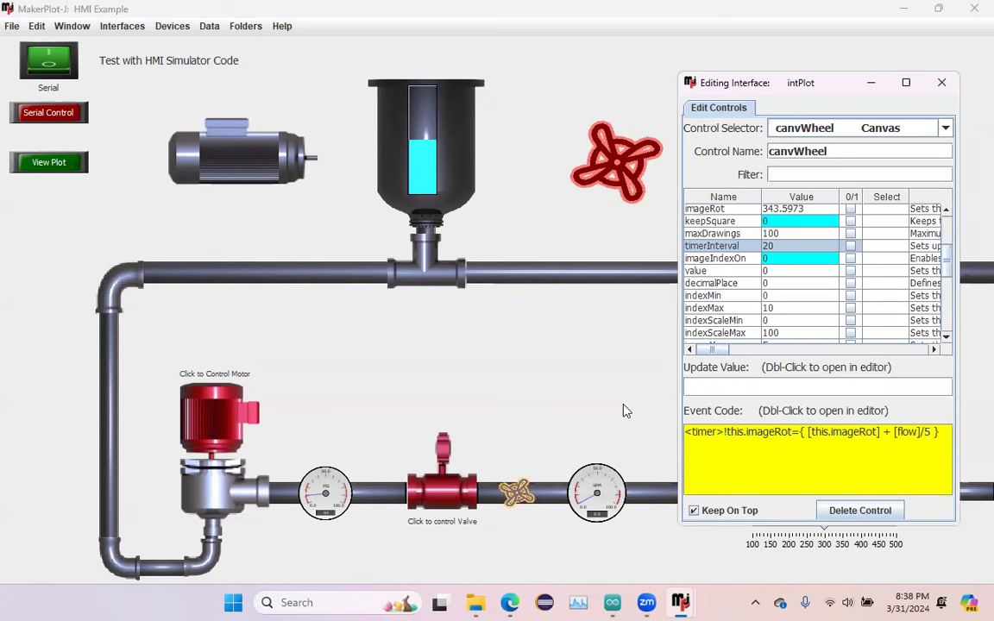
{"action": "left_click", "coordinate": [576, 415]}
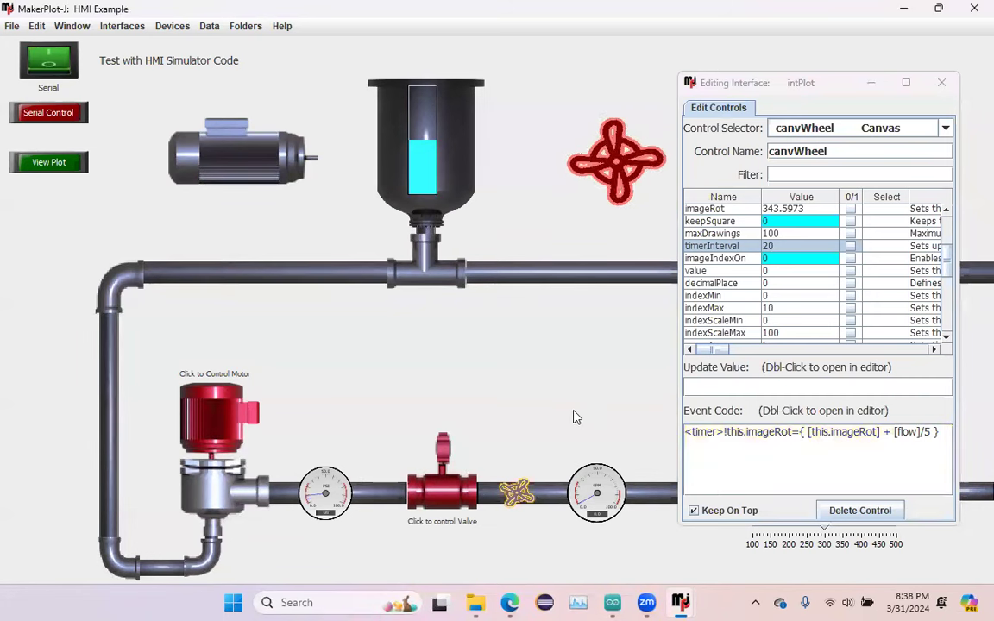
- Test the wheel by switching on the pump motor and toggling the valve repeatedly, leave both on, and close the control editing window
{"action": "left_click", "coordinate": [252, 418]}
{"action": "left_click", "coordinate": [439, 458]}
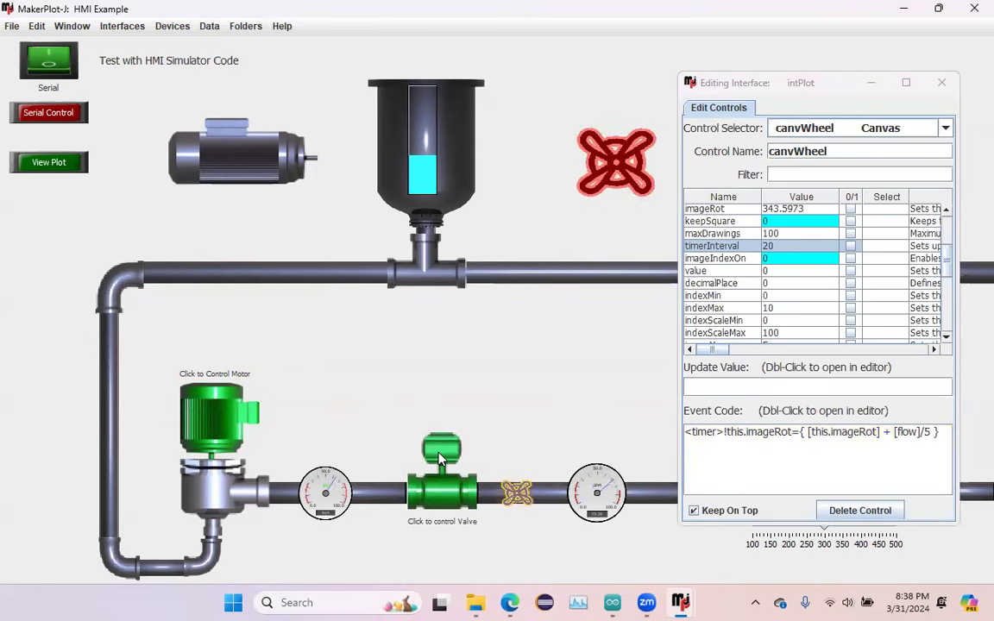
{"action": "left_click", "coordinate": [439, 458]}
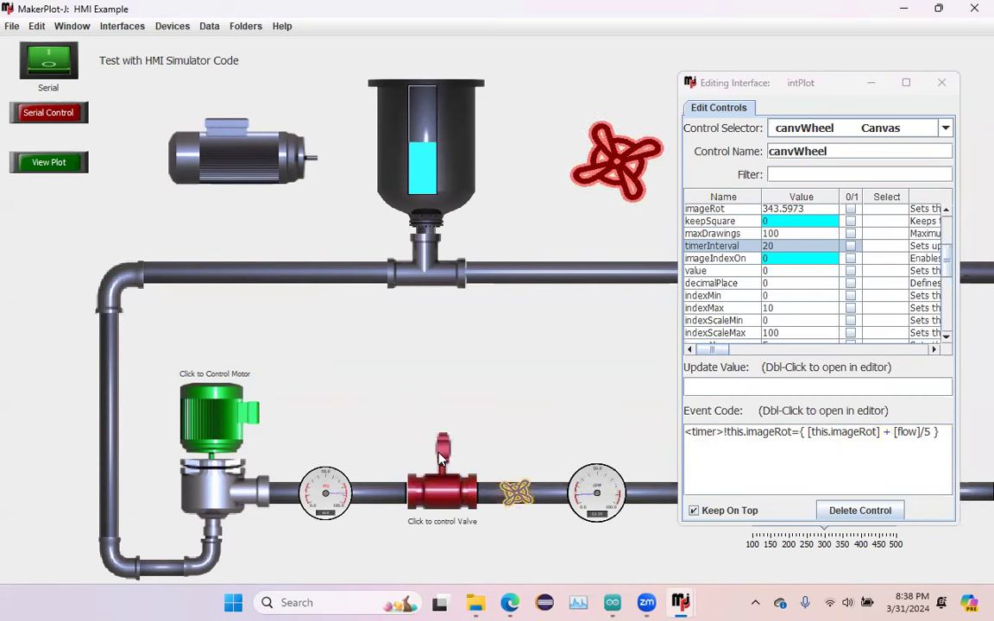
{"action": "left_click", "coordinate": [439, 458]}
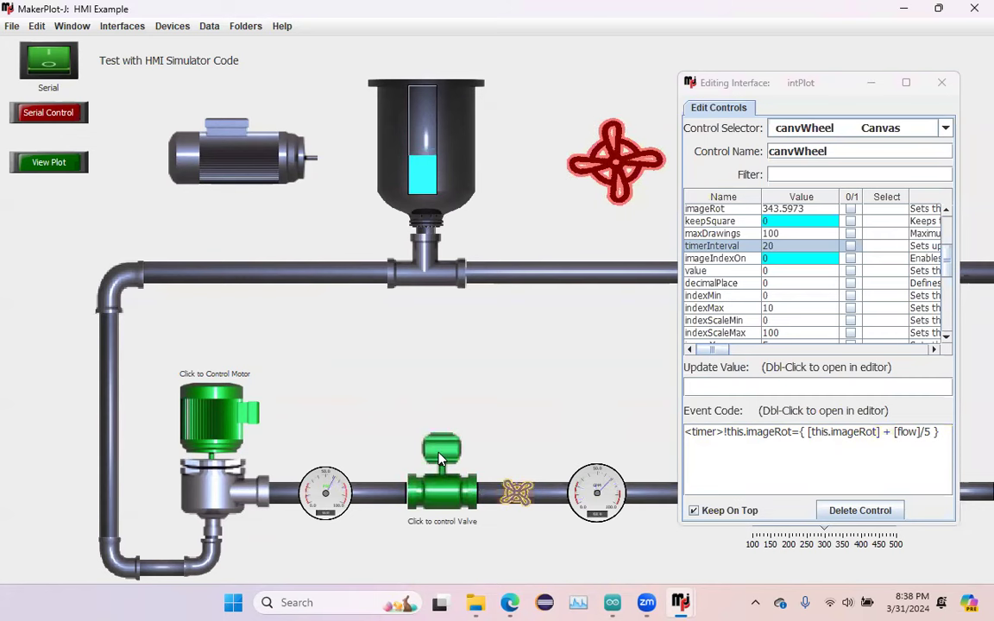
{"action": "left_click", "coordinate": [439, 458]}
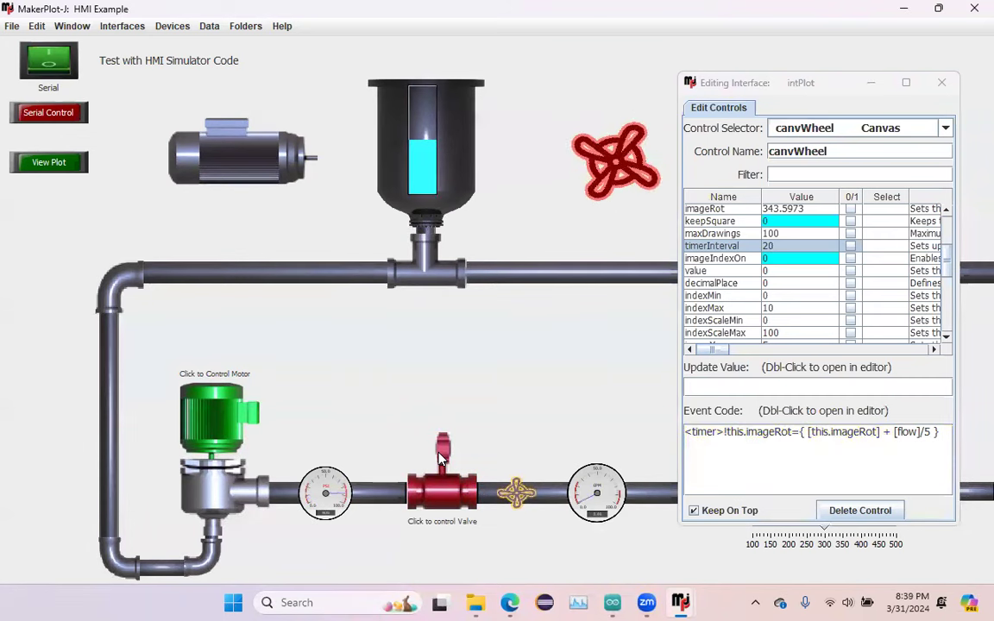
{"action": "left_click", "coordinate": [439, 458]}
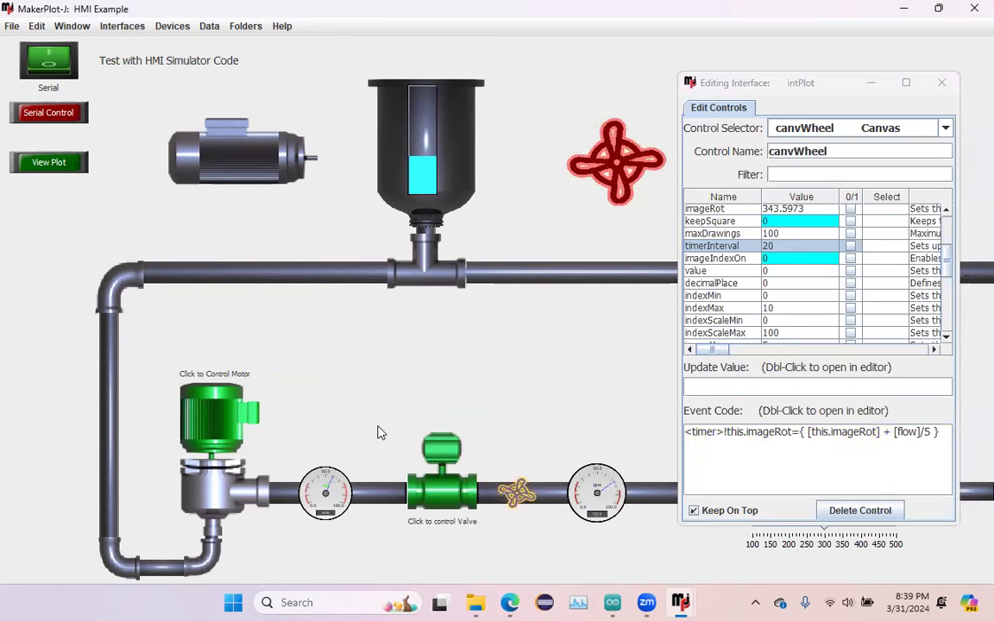
{"action": "left_click", "coordinate": [935, 85]}
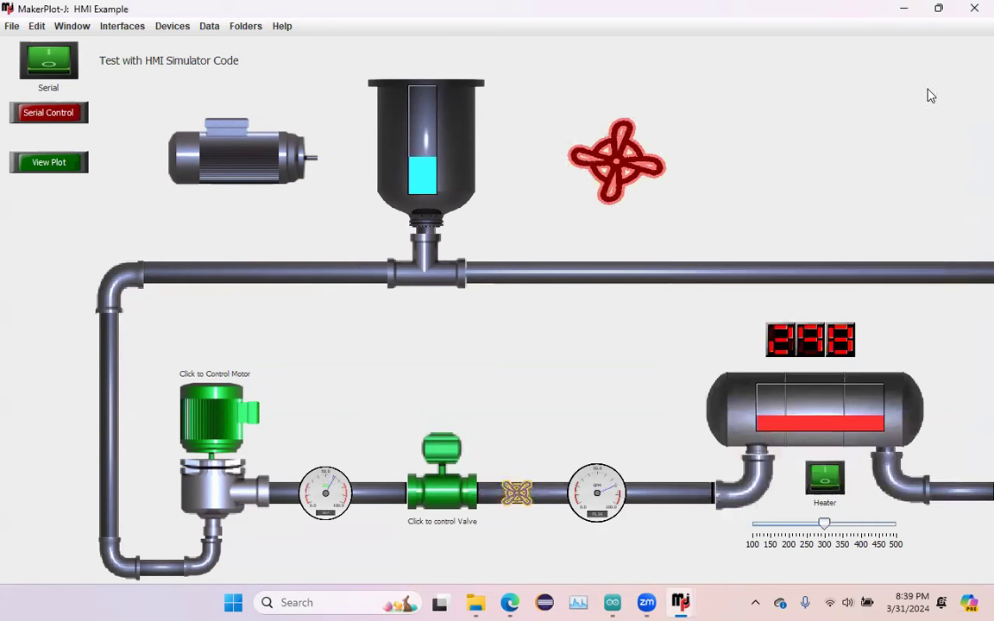
- Open tglMotor's properties to examine its on and off event code for the pressure meter alarm, and close them
{"action": "right_click", "coordinate": [256, 416]}
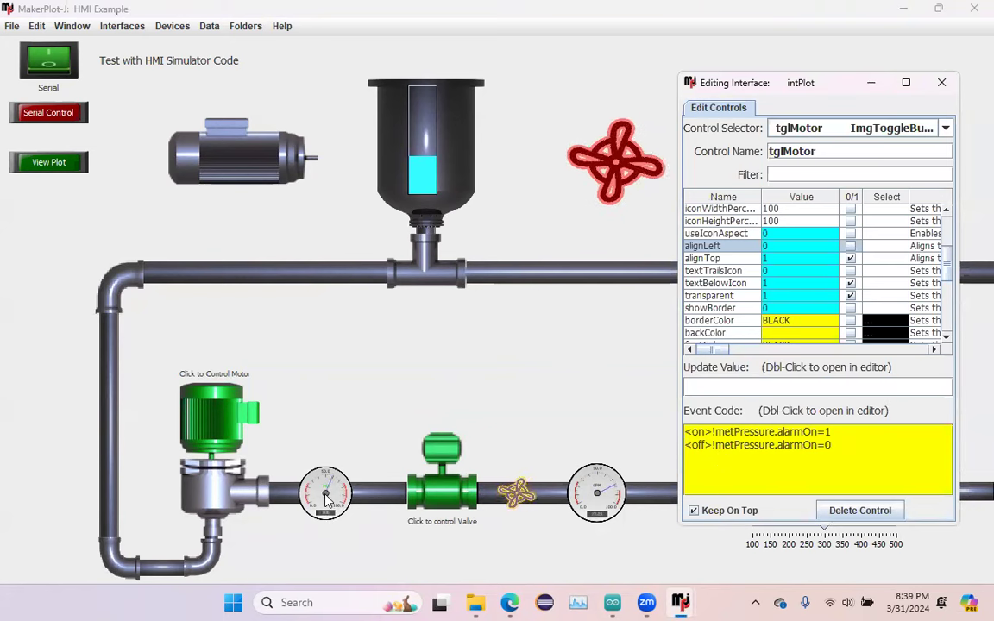
{"action": "left_click", "coordinate": [787, 458]}
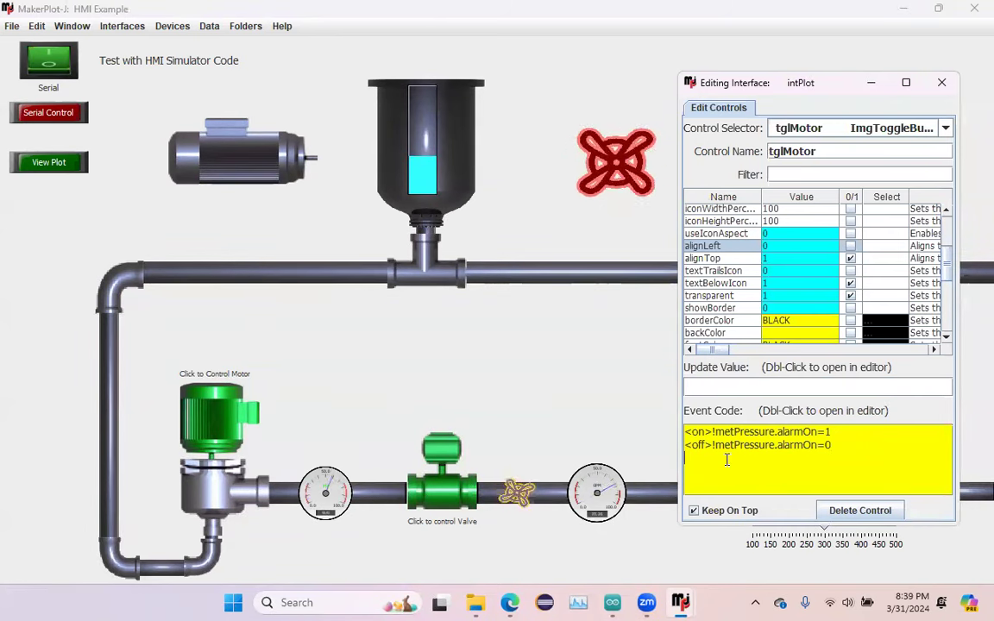
{"action": "left_click", "coordinate": [938, 84]}
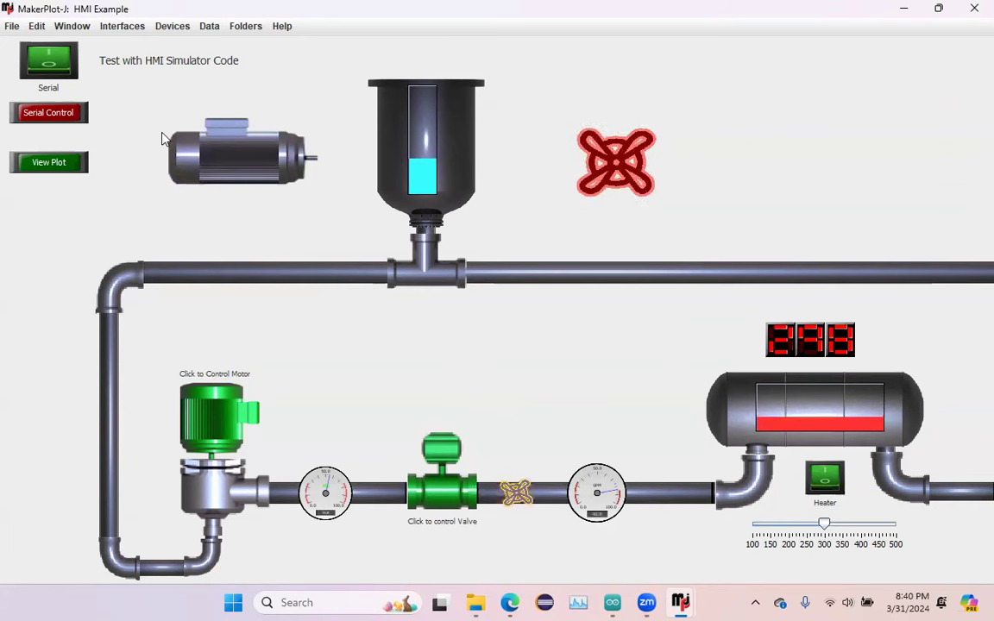
- Show the Plot window and examine the event code of the View Plot and Serial Control buttons
{"action": "left_click", "coordinate": [72, 167]}
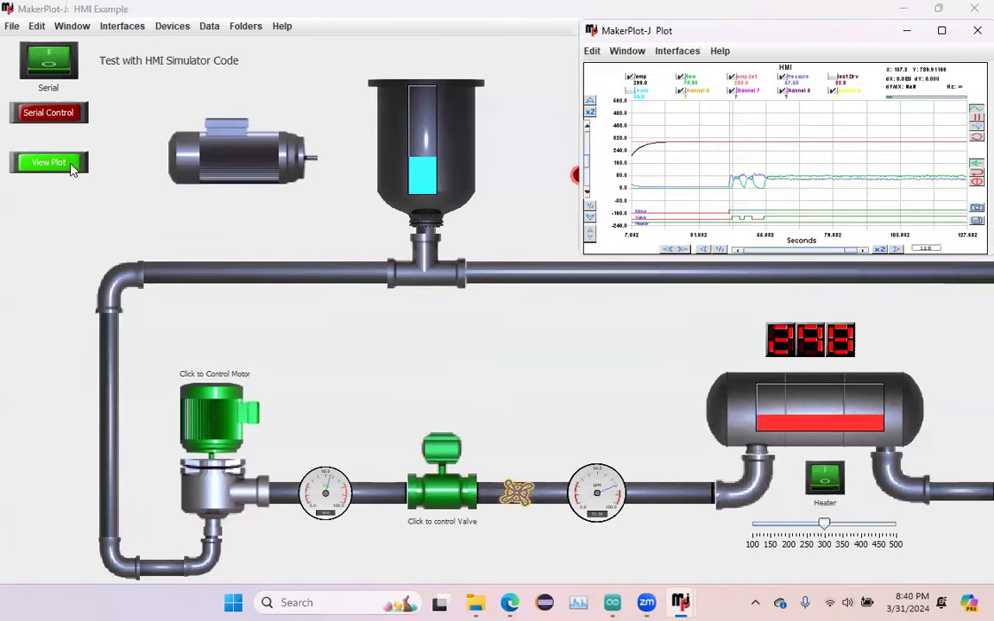
{"action": "right_click", "coordinate": [72, 170]}
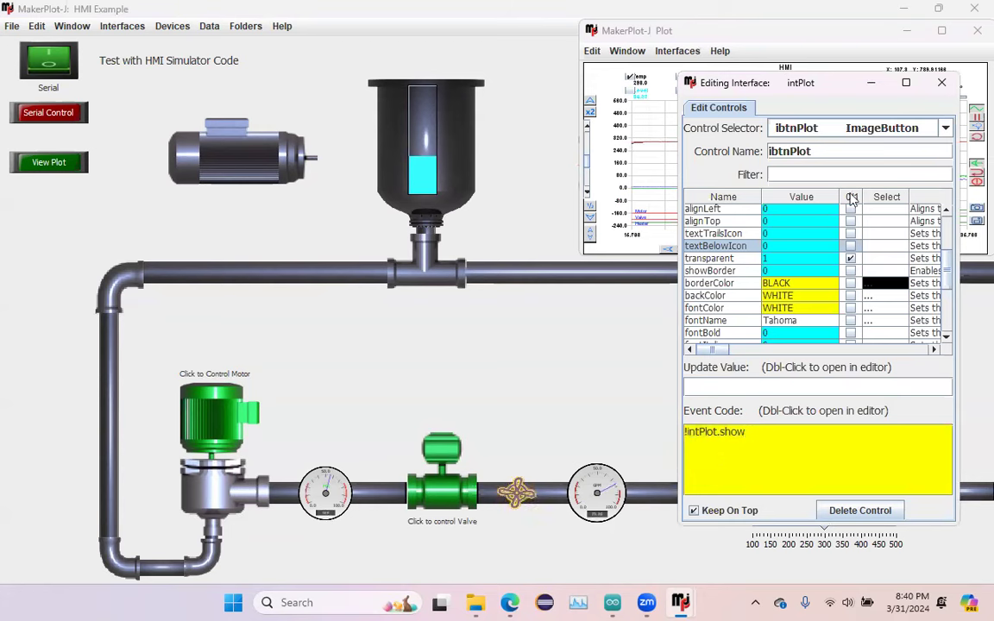
{"action": "left_click", "coordinate": [941, 82]}
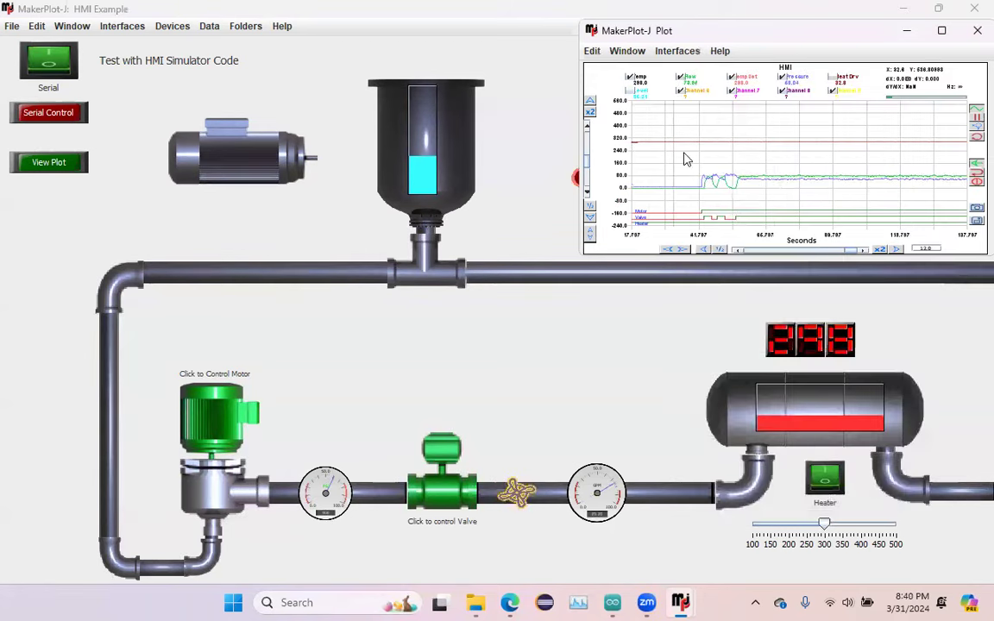
{"action": "right_click", "coordinate": [74, 121]}
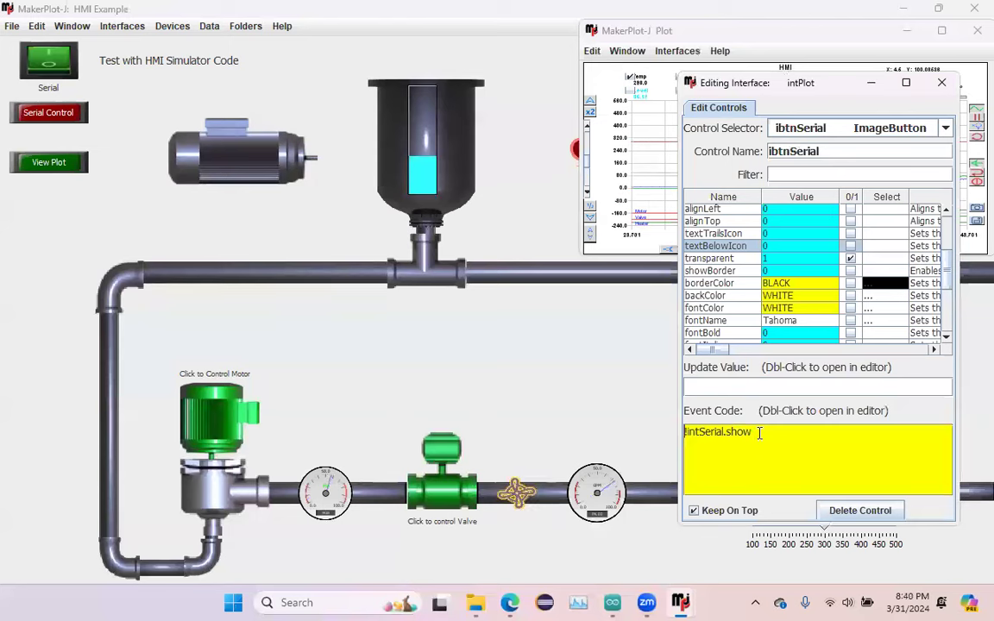
{"action": "left_click", "coordinate": [940, 84]}
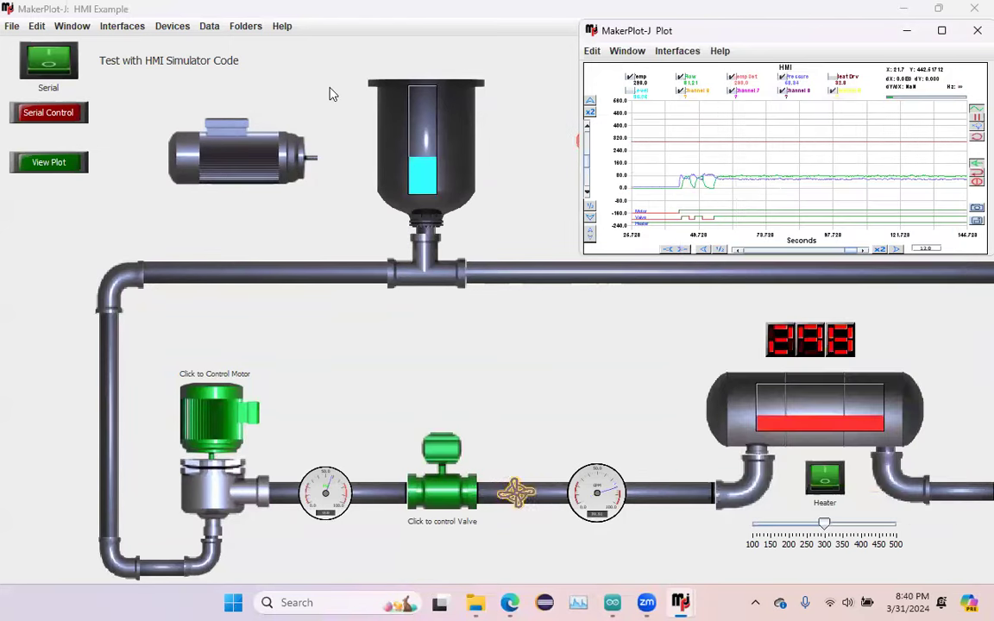
- Examine swSerial's update value and its port open and close event code, close its properties, and dismiss the serial port message
{"action": "right_click", "coordinate": [59, 69]}
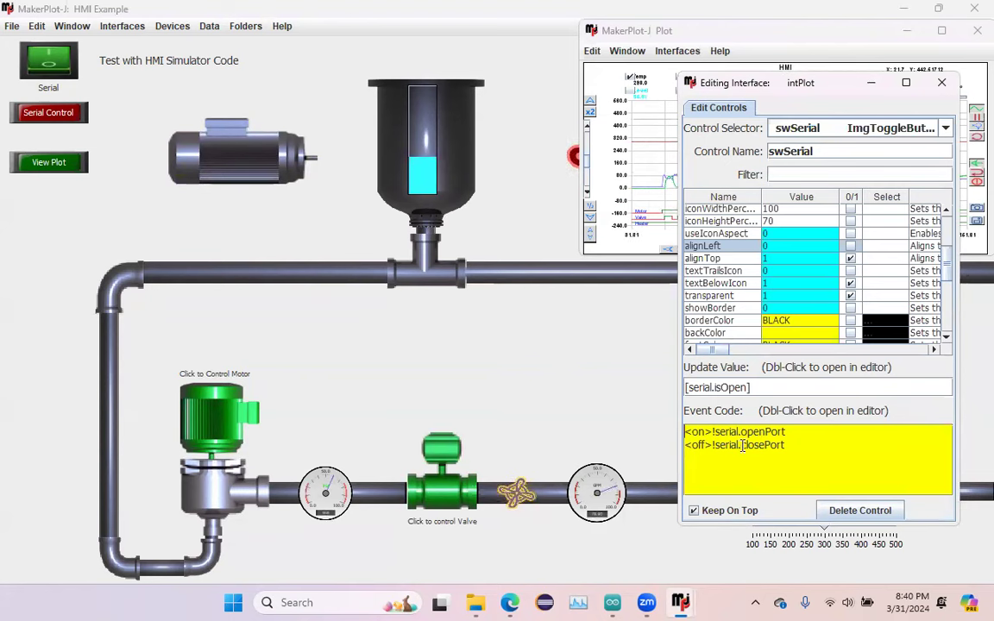
{"action": "left_click_drag", "start_coordinate": [759, 387], "coordinate": [681, 395]}
{"action": "left_click", "coordinate": [201, 226]}
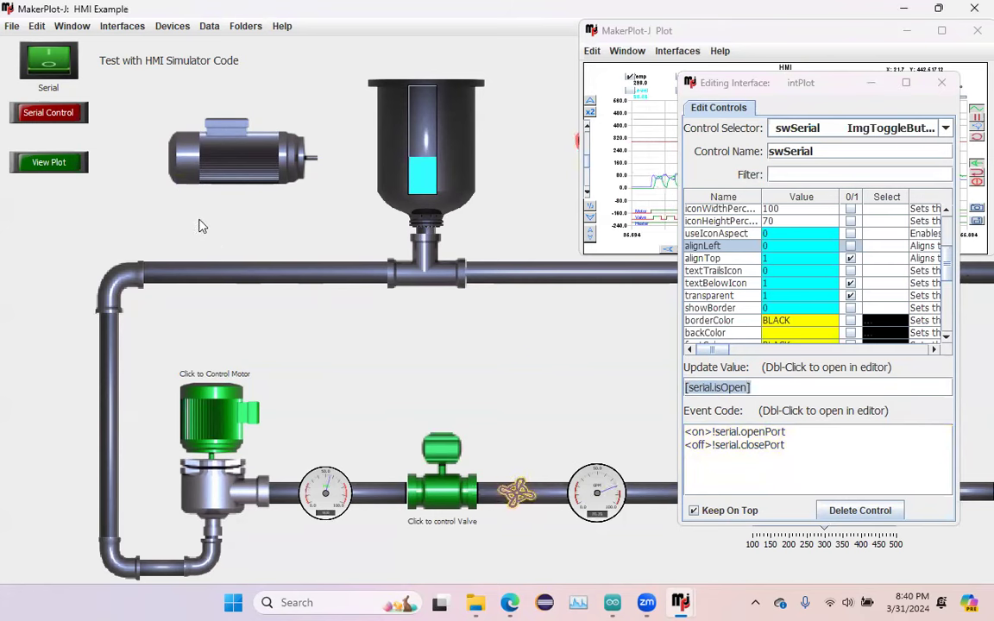
{"action": "left_click", "coordinate": [941, 84]}
{"action": "left_click", "coordinate": [941, 84]}
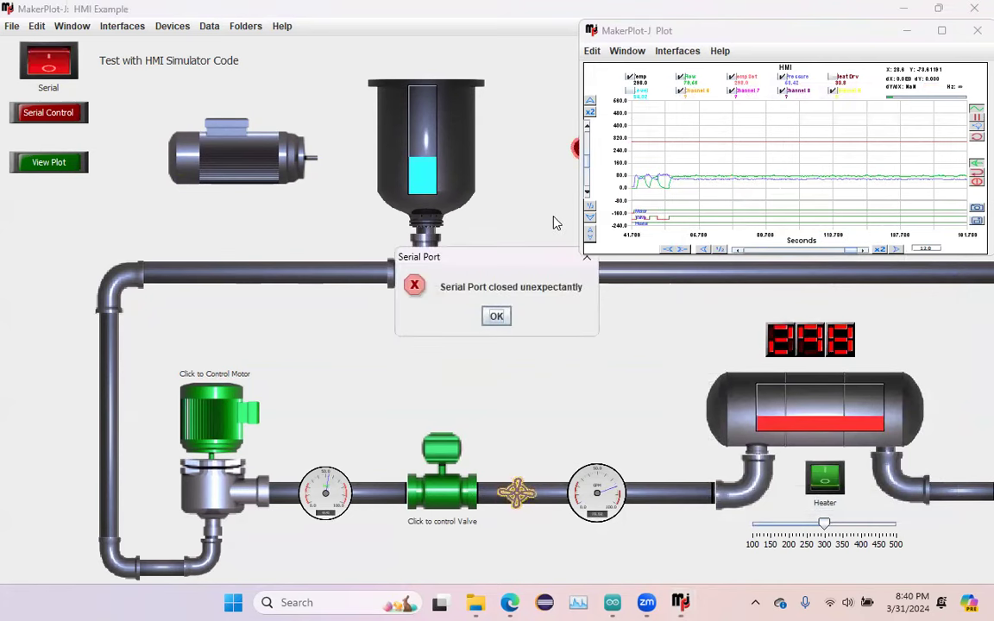
{"action": "left_click", "coordinate": [497, 316]}
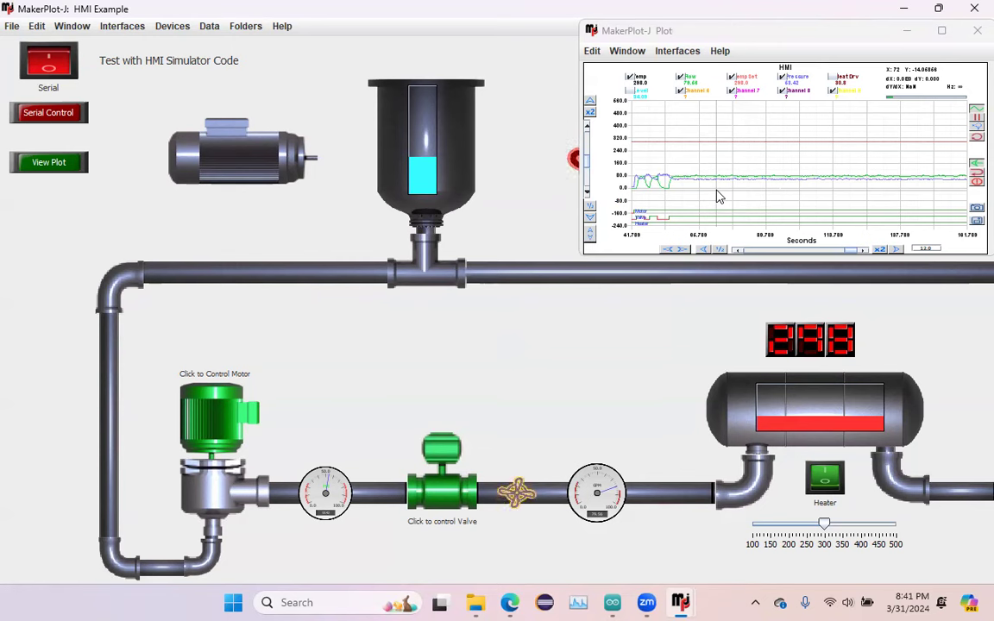
- Move the Plot window away from the large fan, and view the Standard controls in the Controls Palette before closing it
{"action": "left_click", "coordinate": [810, 35]}
{"action": "left_click_drag", "start_coordinate": [815, 37], "coordinate": [888, 49]}
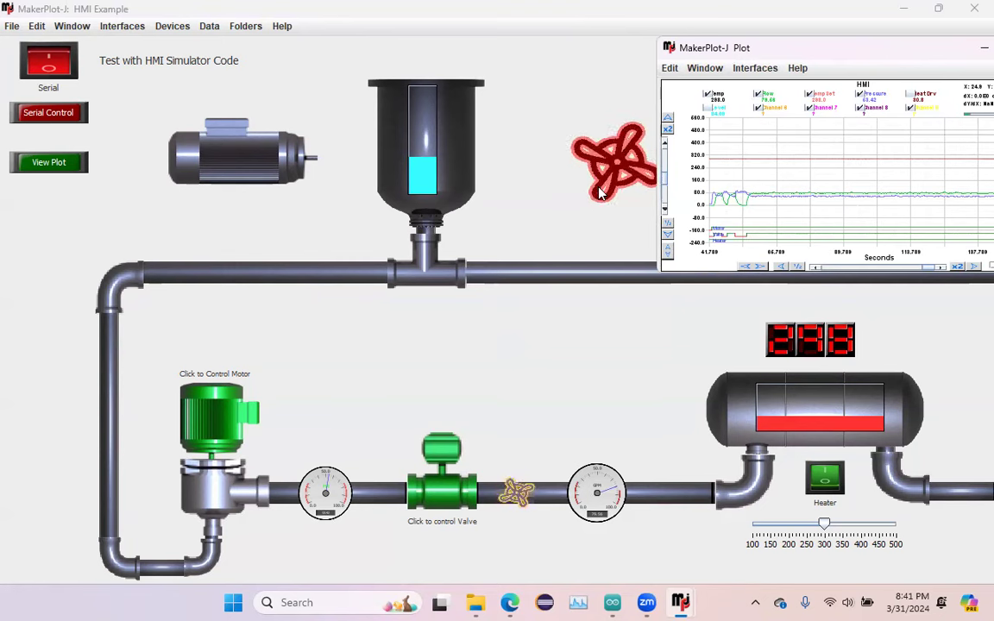
{"action": "right_click", "coordinate": [559, 353]}
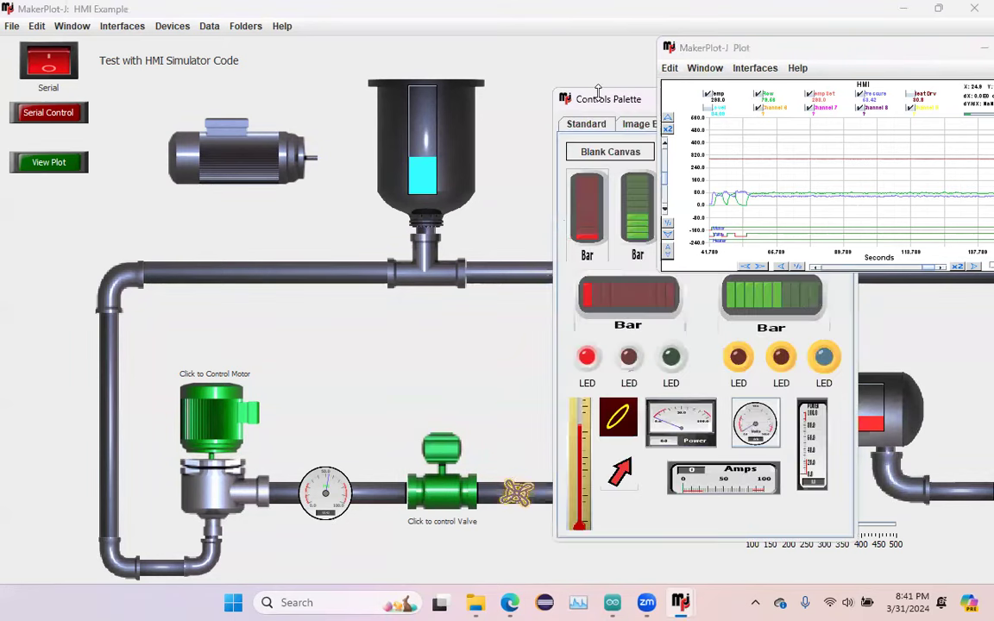
{"action": "left_click", "coordinate": [593, 128]}
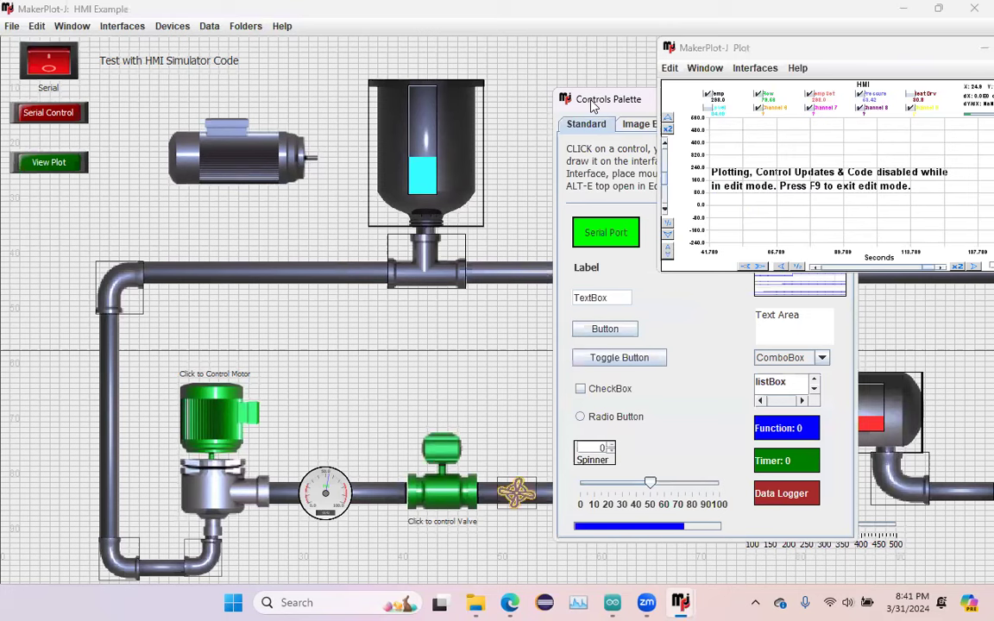
{"action": "left_click_drag", "start_coordinate": [608, 99], "coordinate": [326, 117]}
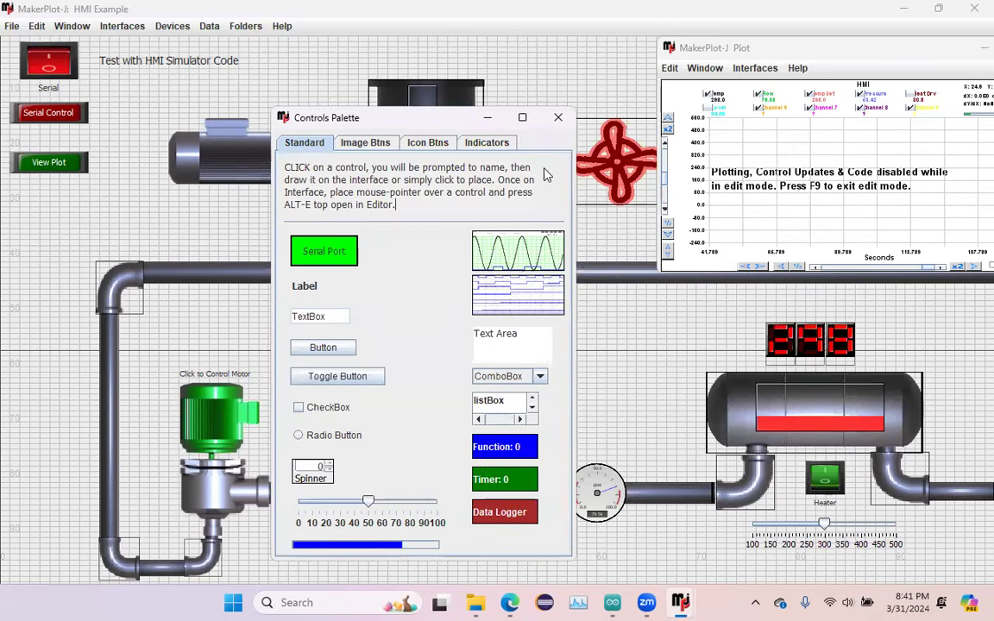
{"action": "left_click", "coordinate": [556, 121]}
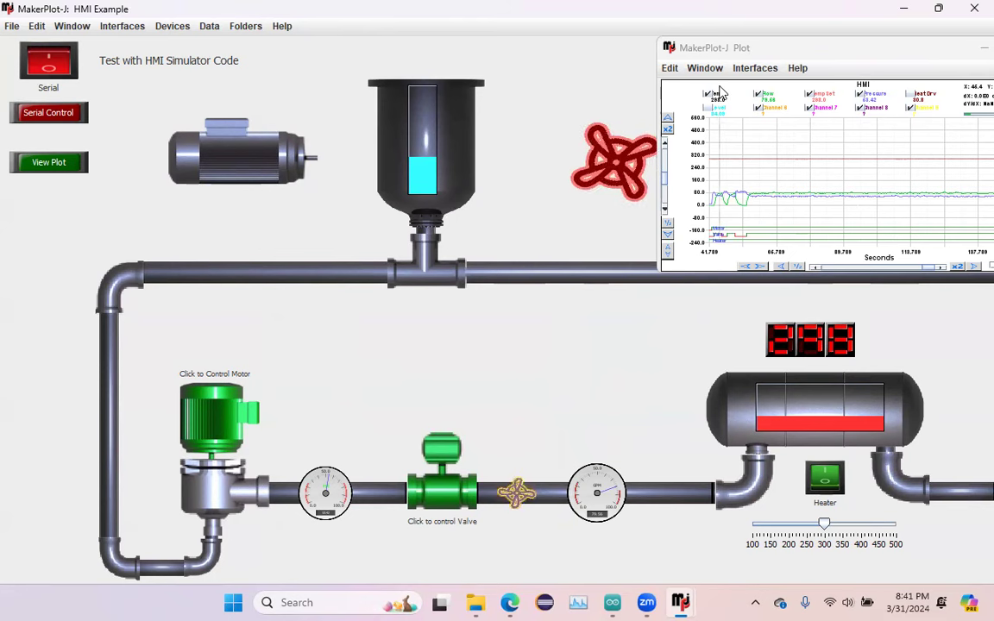
- Move the Plot window below the large fan so that it is fully in view
{"action": "left_click", "coordinate": [720, 54]}
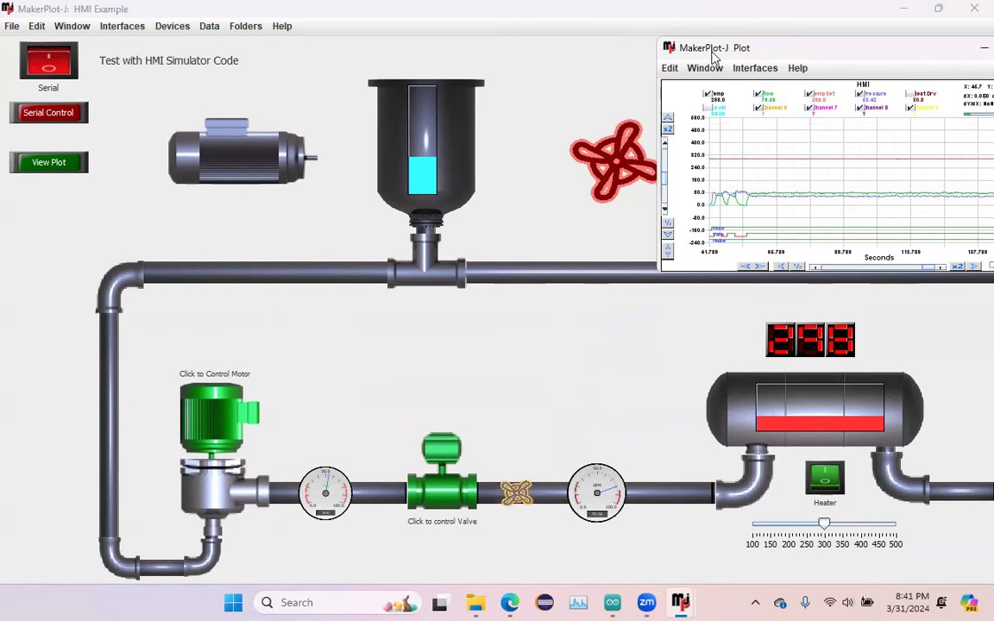
{"action": "left_click_drag", "start_coordinate": [711, 53], "coordinate": [548, 239]}
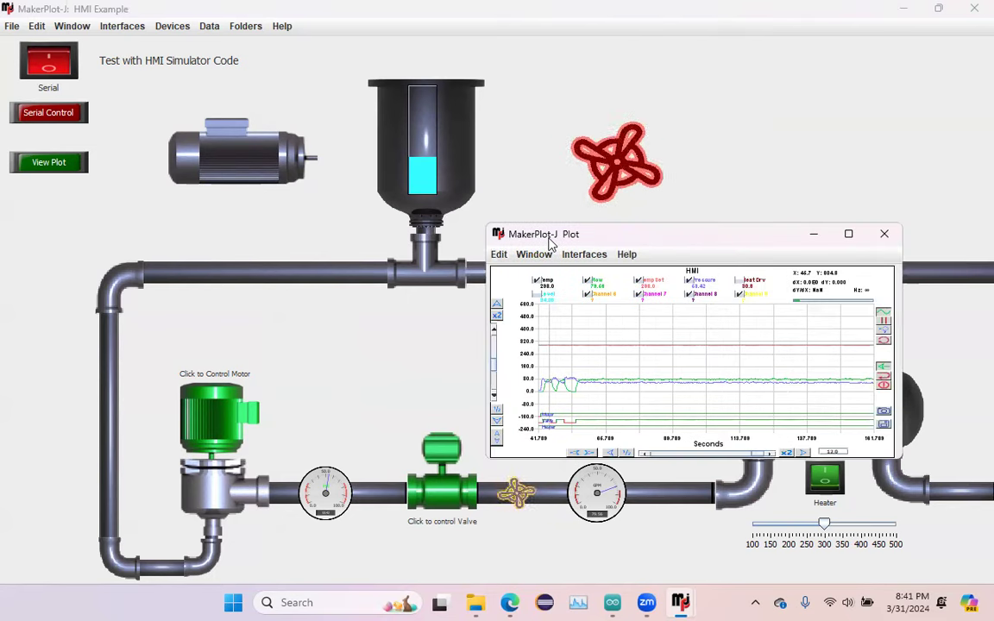